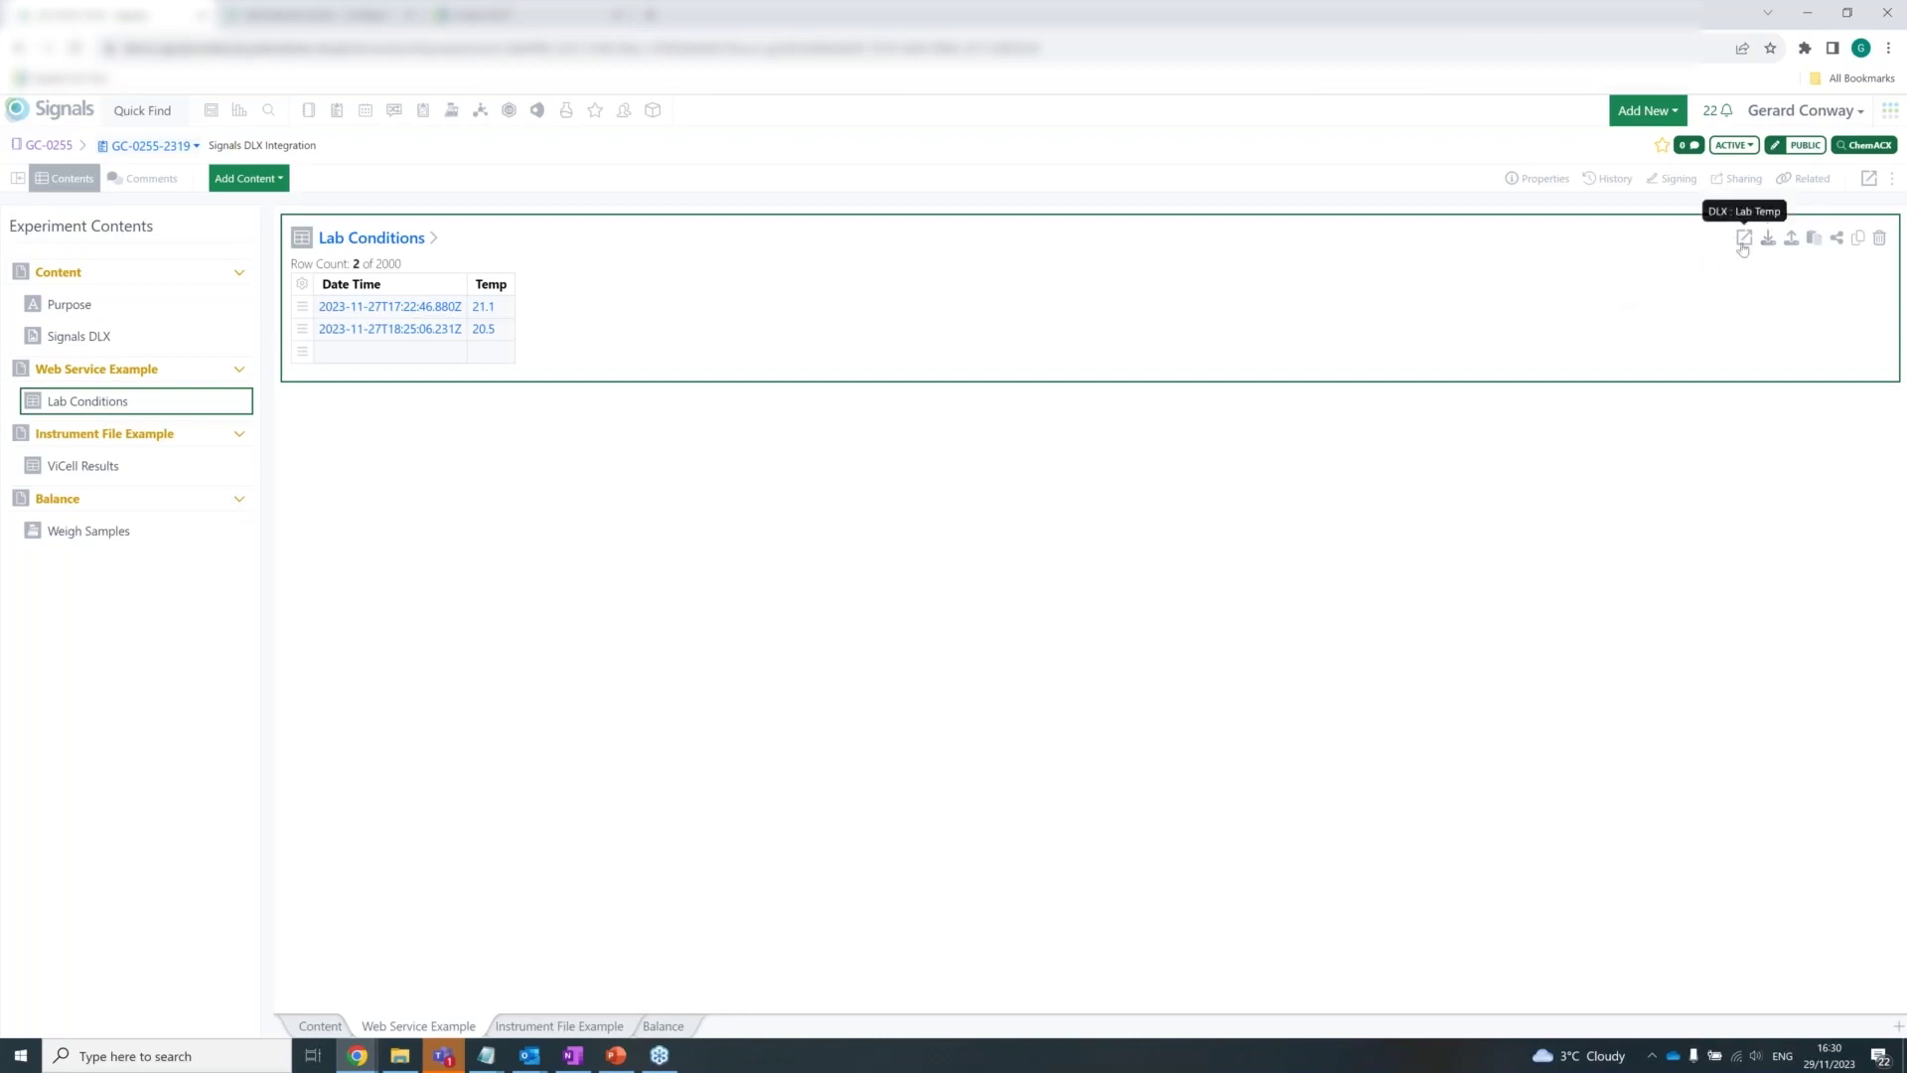
# Run the DLX : Lab Temp external action on the Lab Conditions table and review its orchestration execution steps
pyautogui.click(1743, 244)
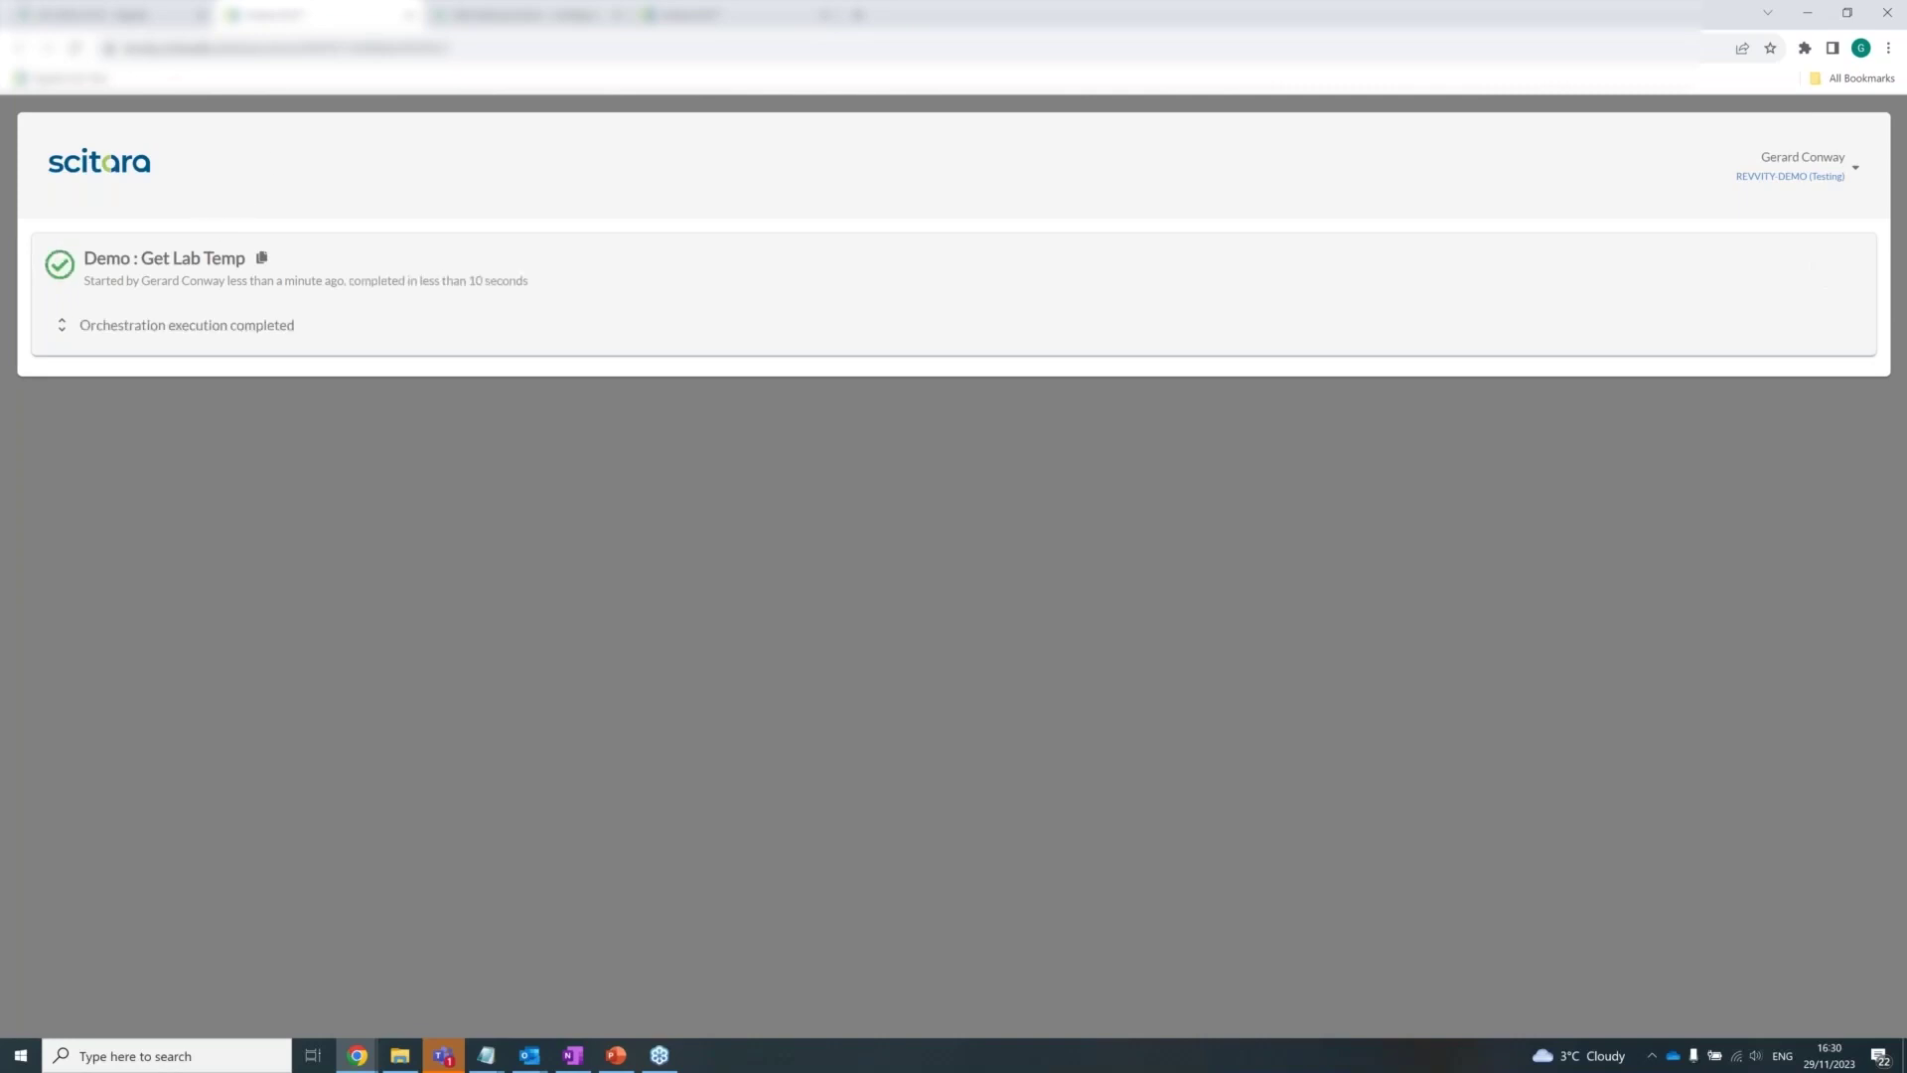
pyautogui.hotkey('ctrl', 'shift', 'Tab')
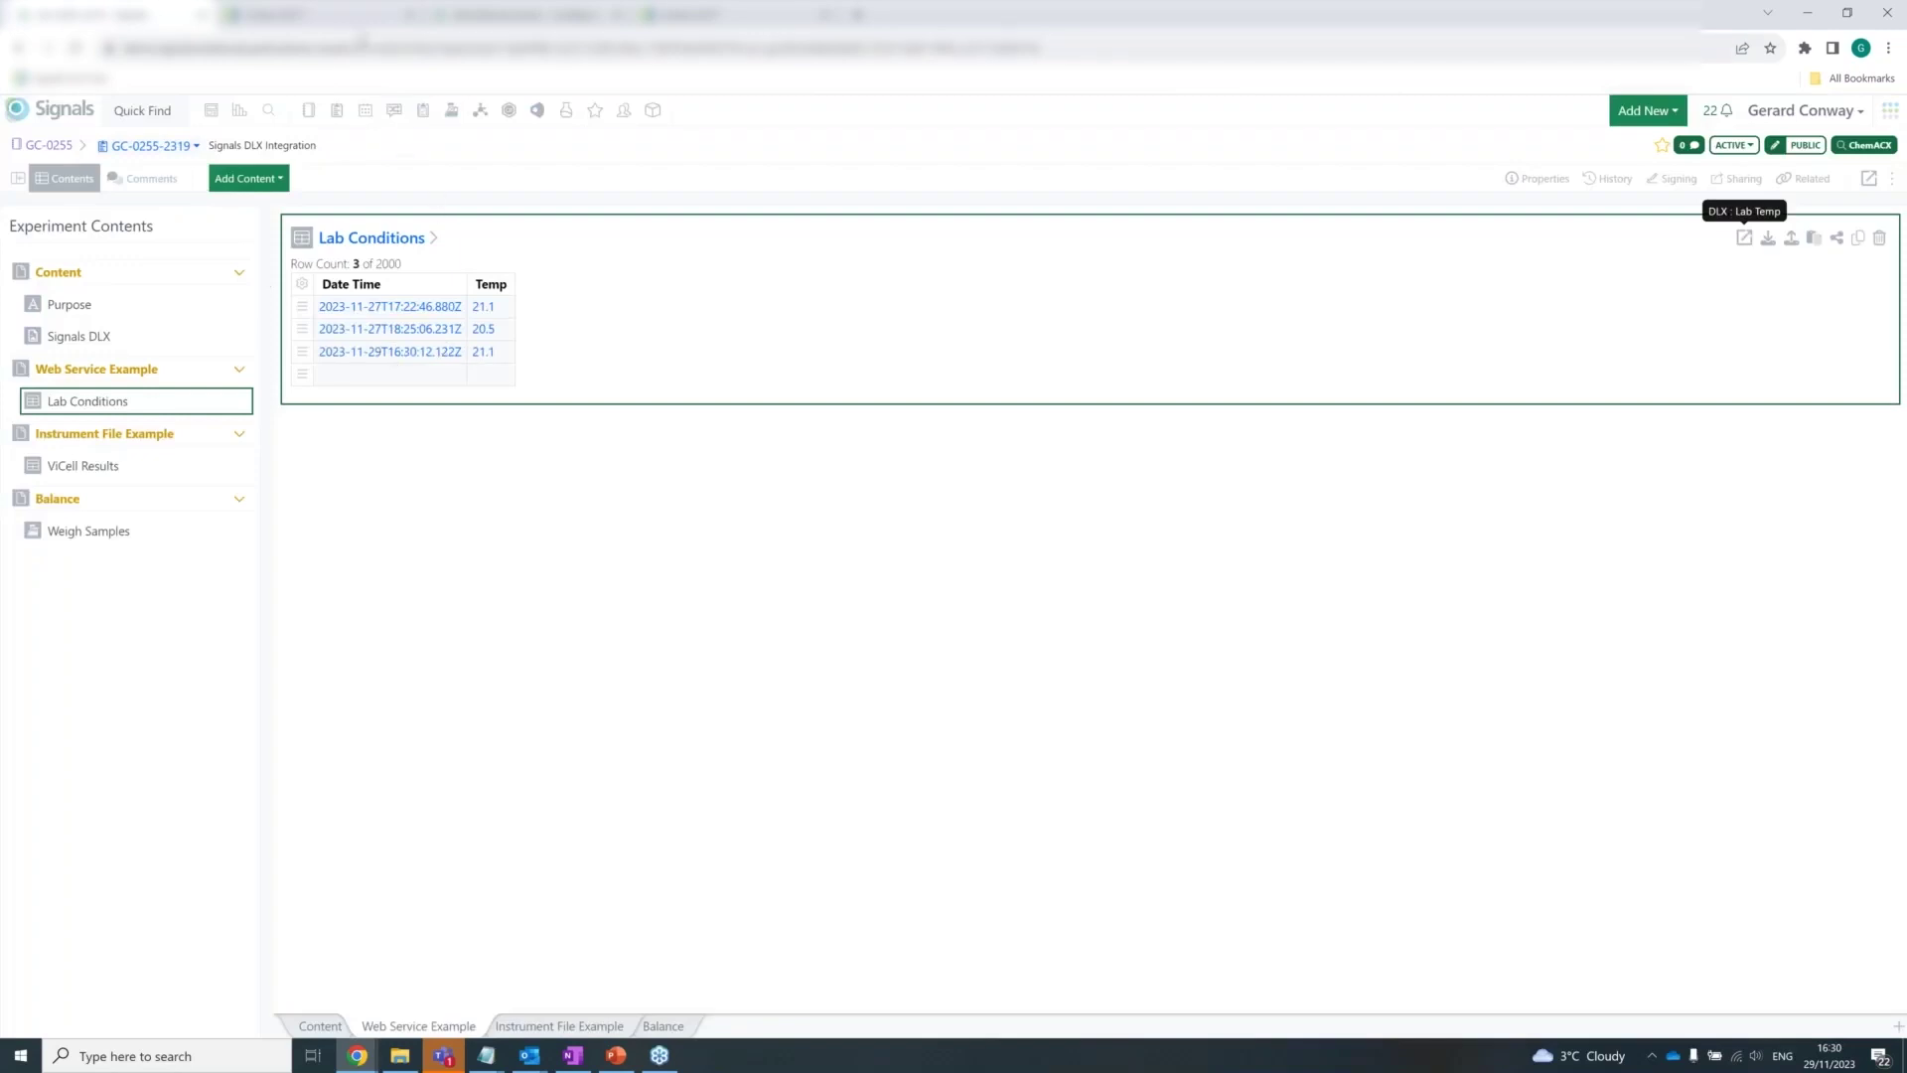
pyautogui.click(343, 22)
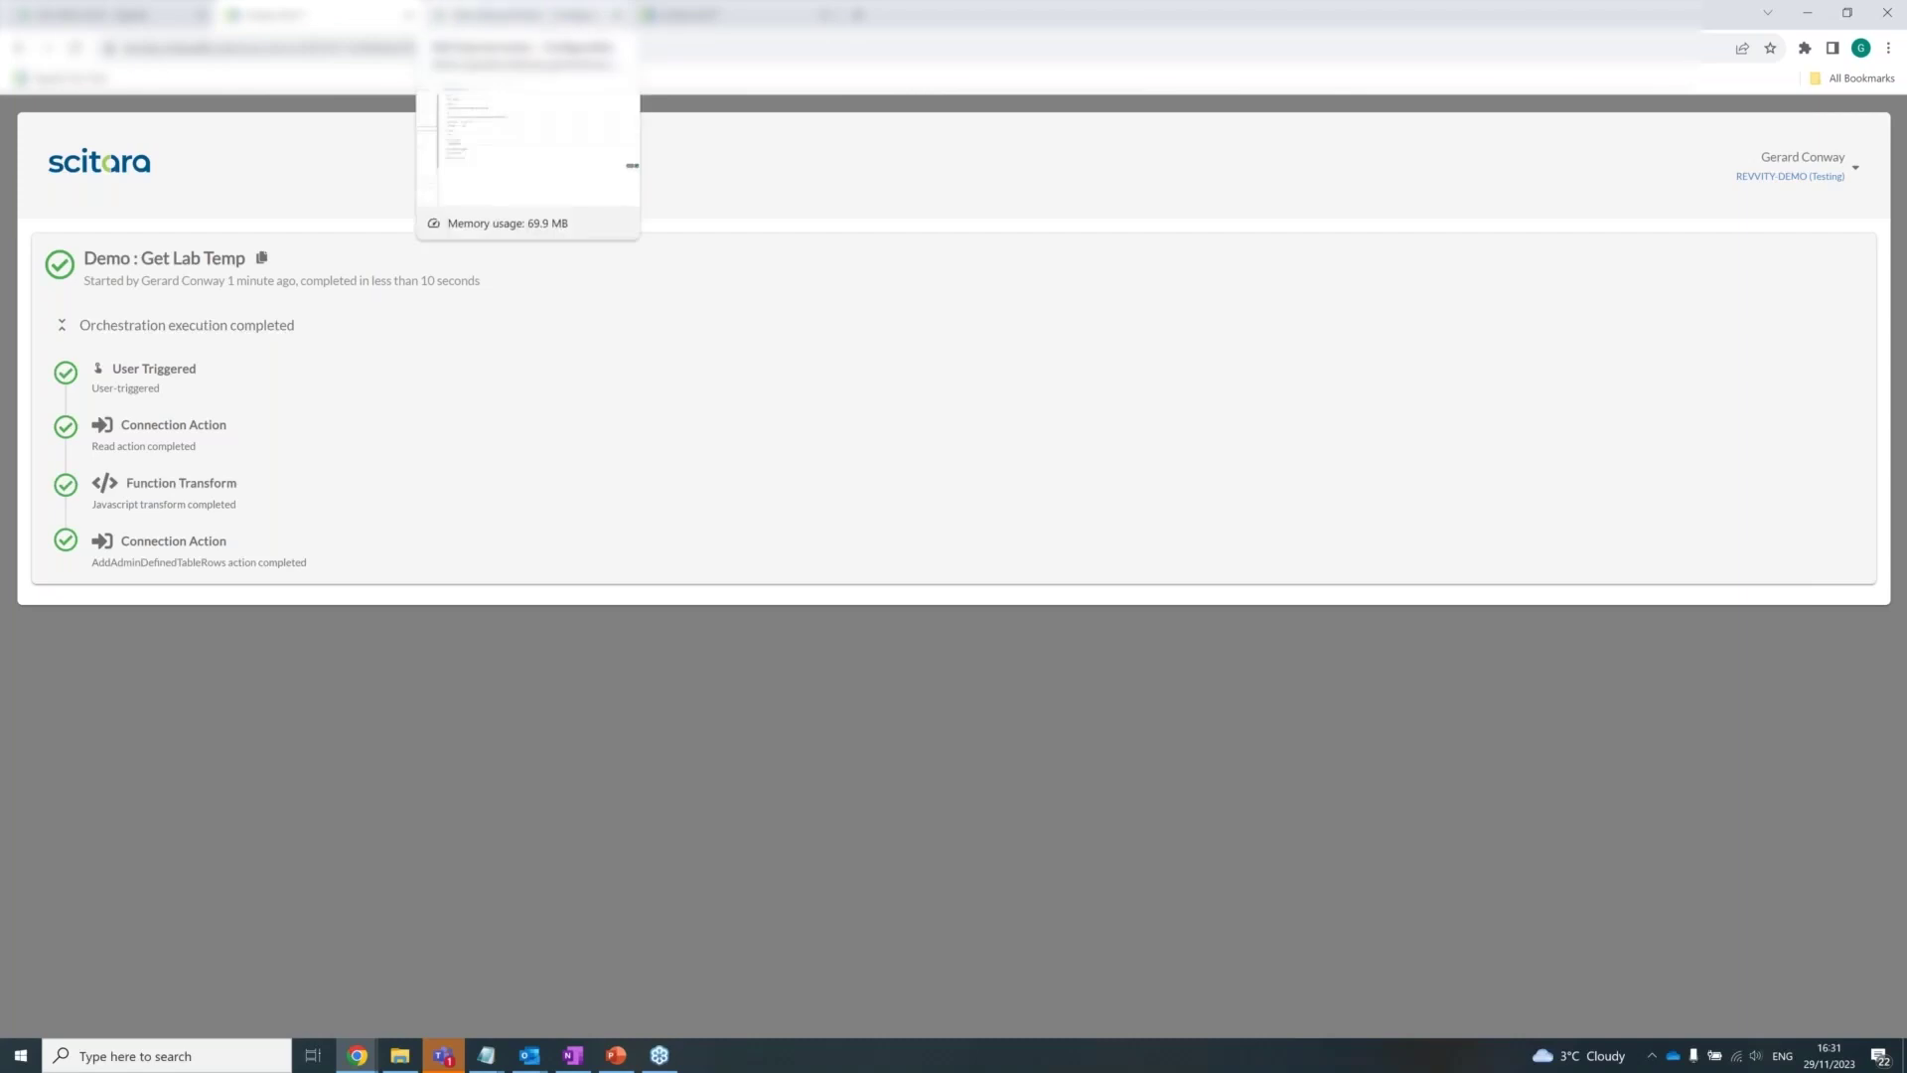
# Review the DLX : Lab Temp external action's configuration, including the orchestration URL it calls
pyautogui.click(523, 15)
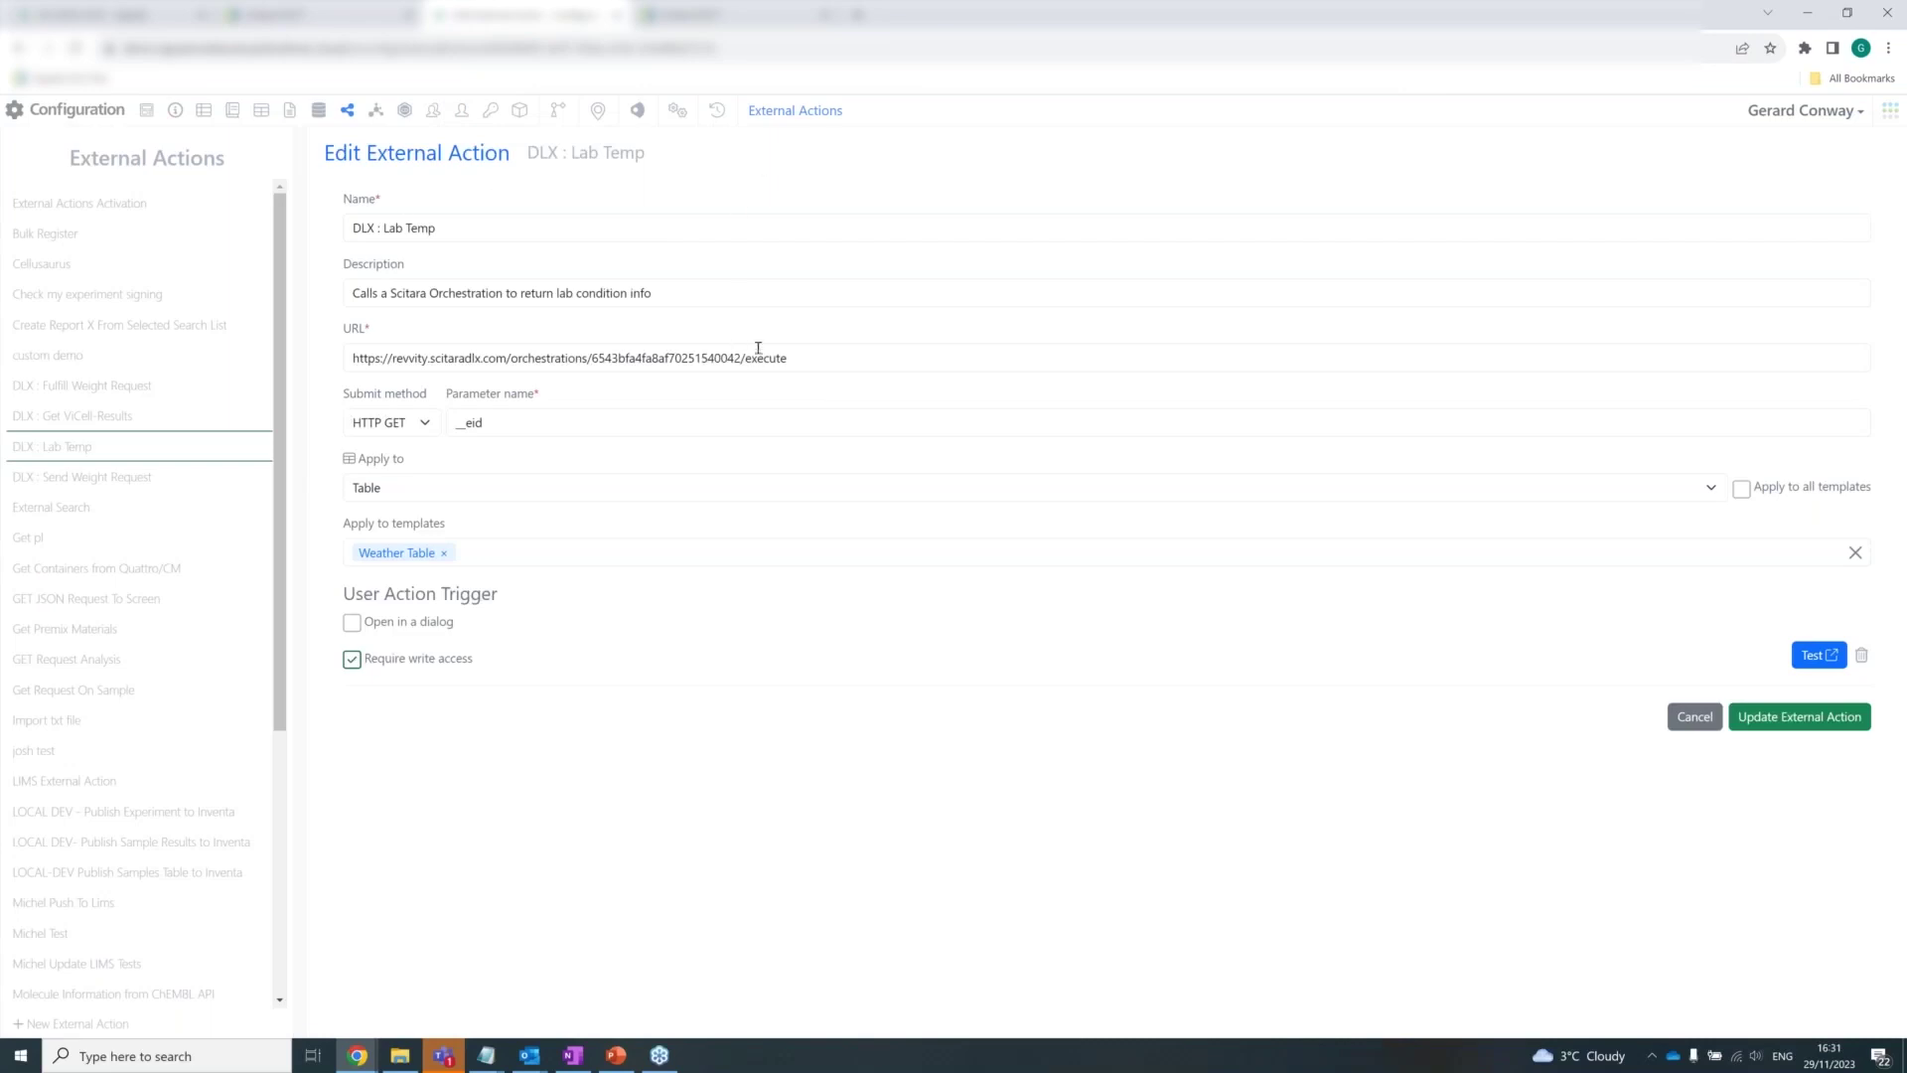
pyautogui.click(819, 357)
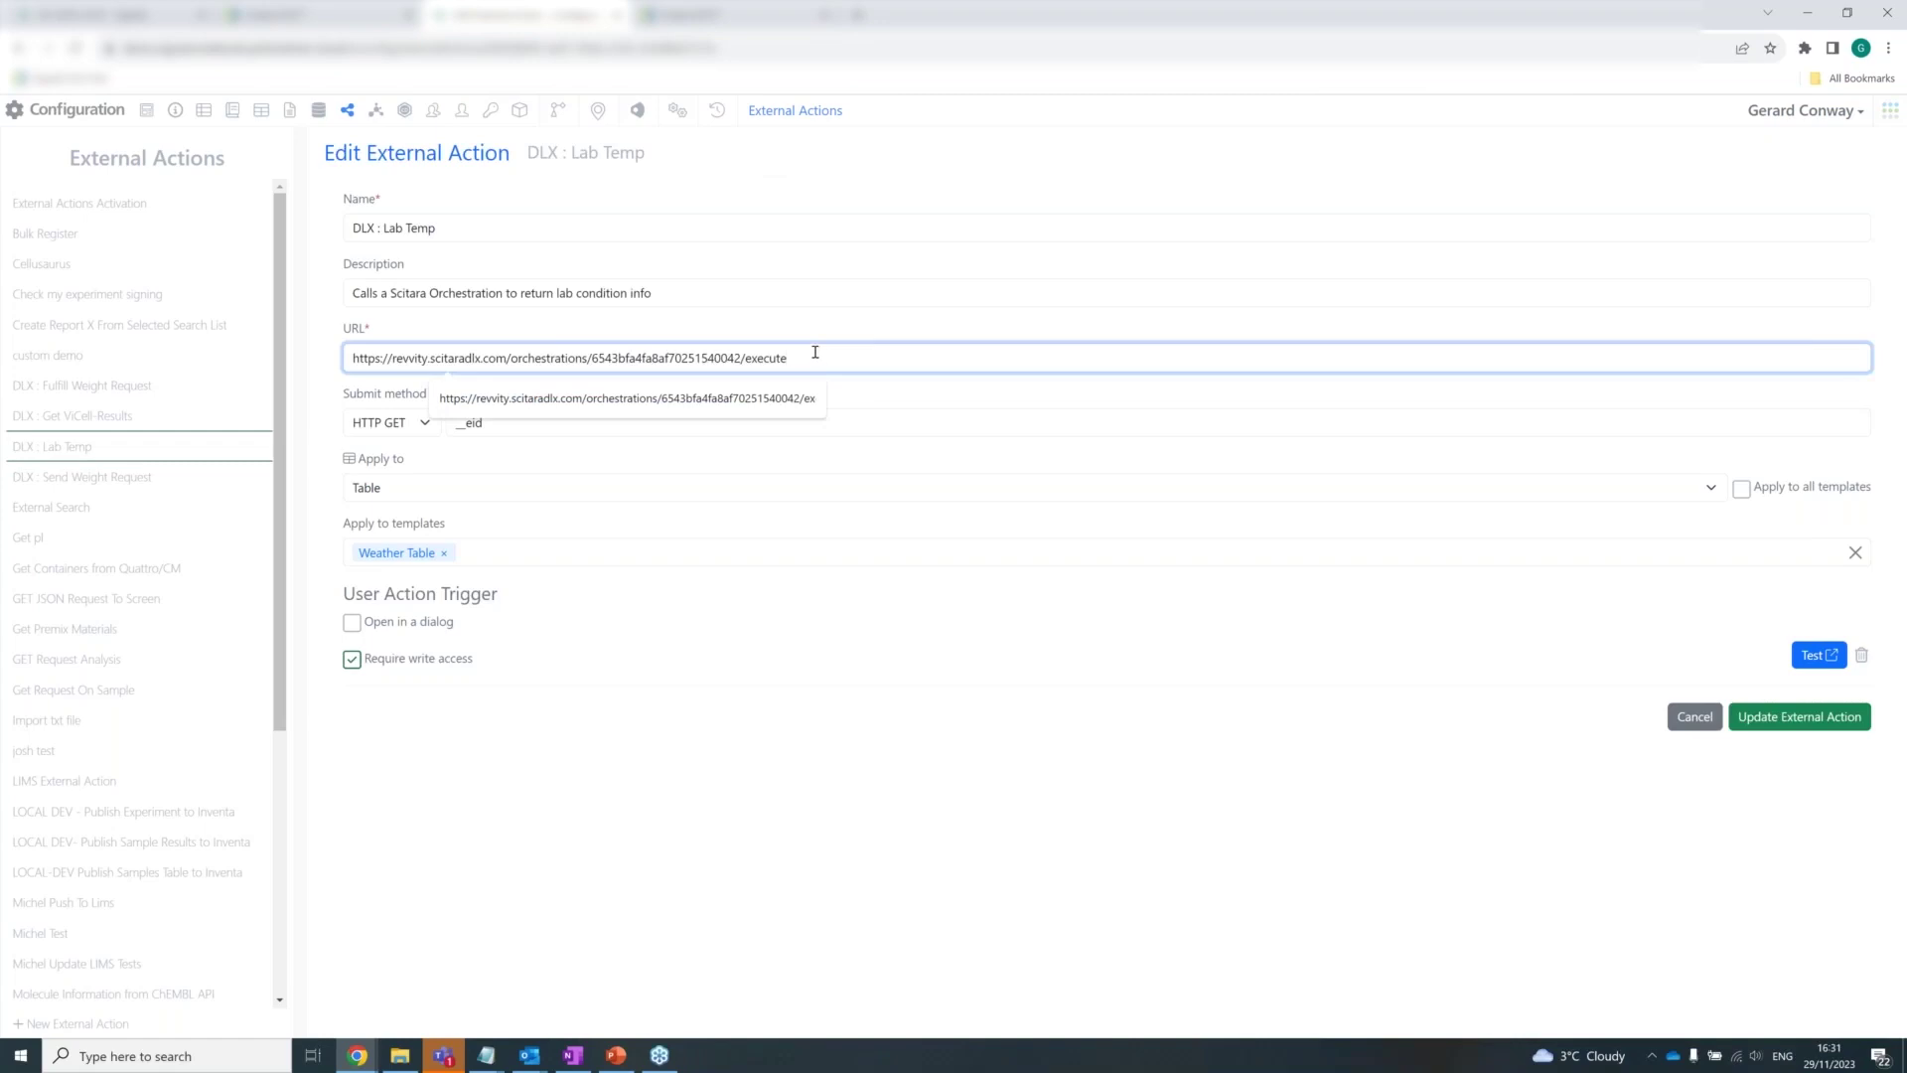
pyautogui.click(698, 728)
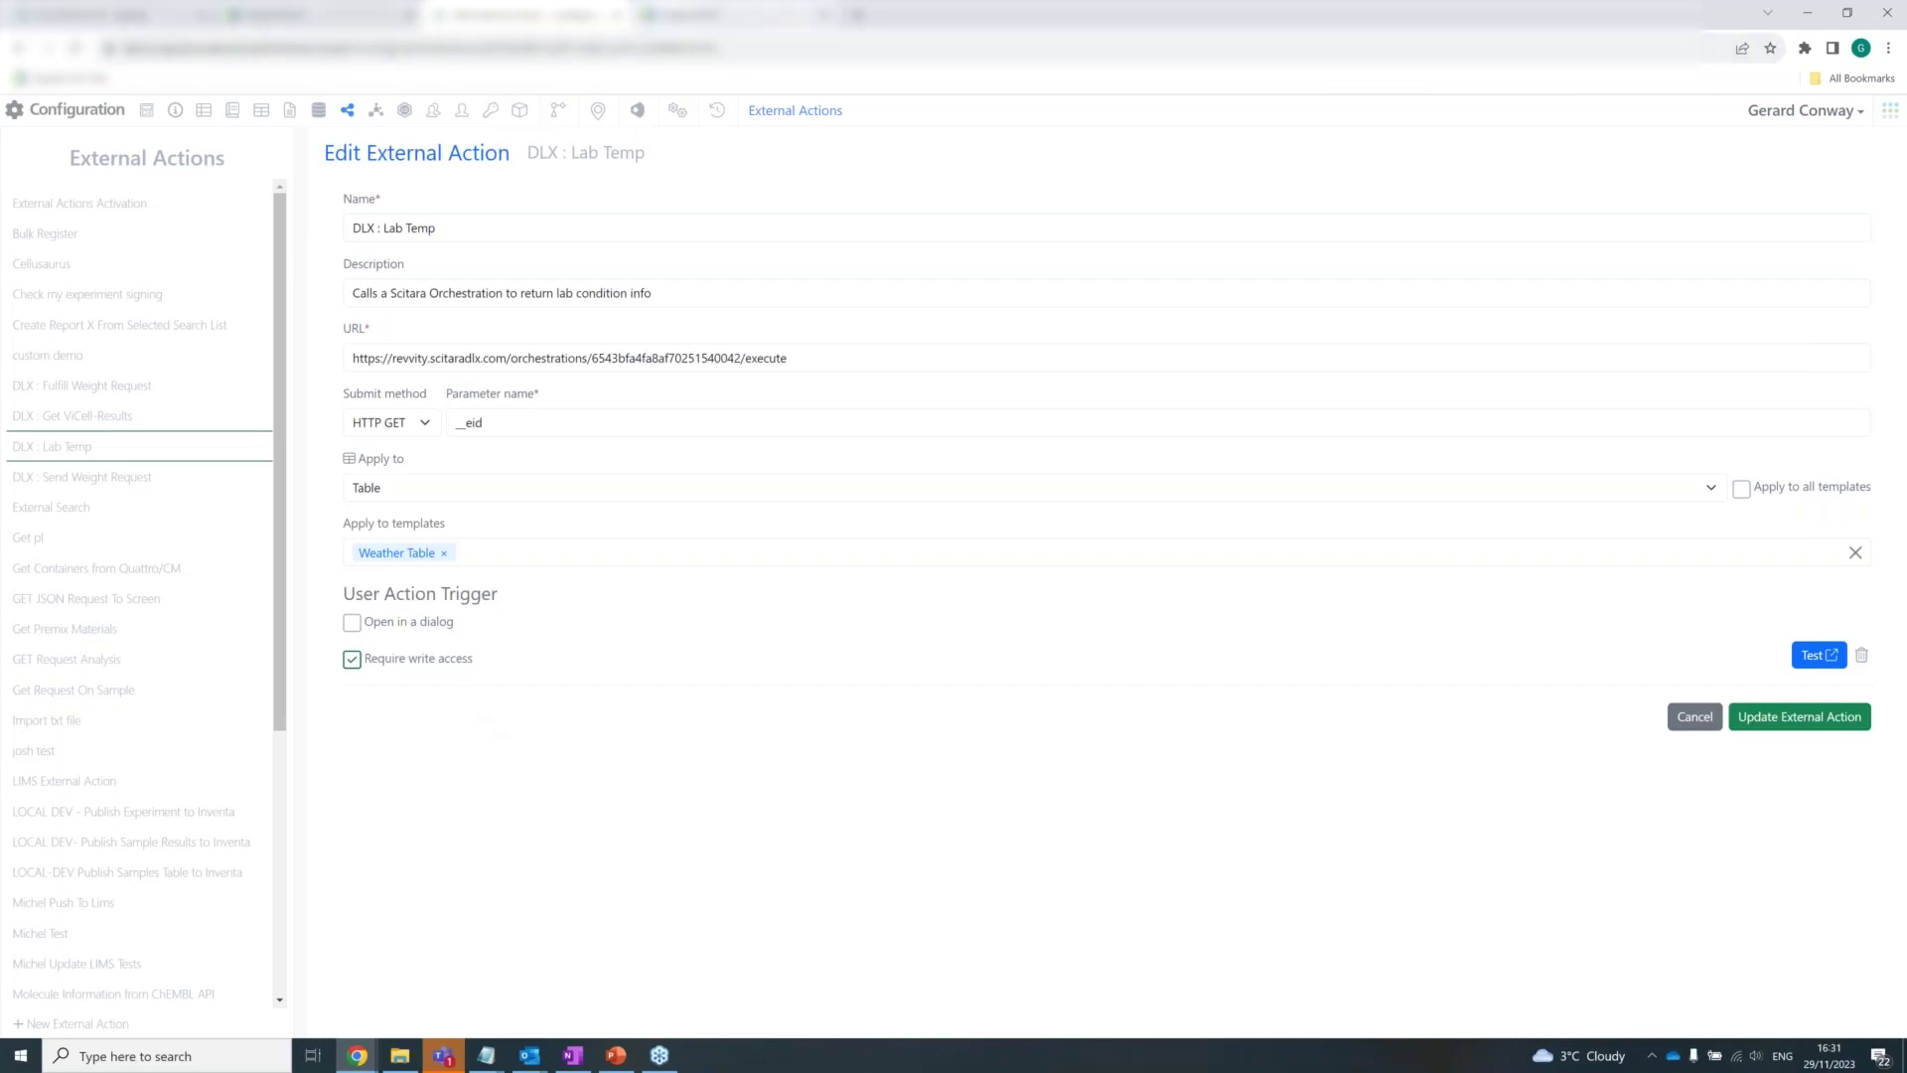
# Switch to the Scitara connections page and review the actions offered by the Signals Notebook connector
pyautogui.click(715, 14)
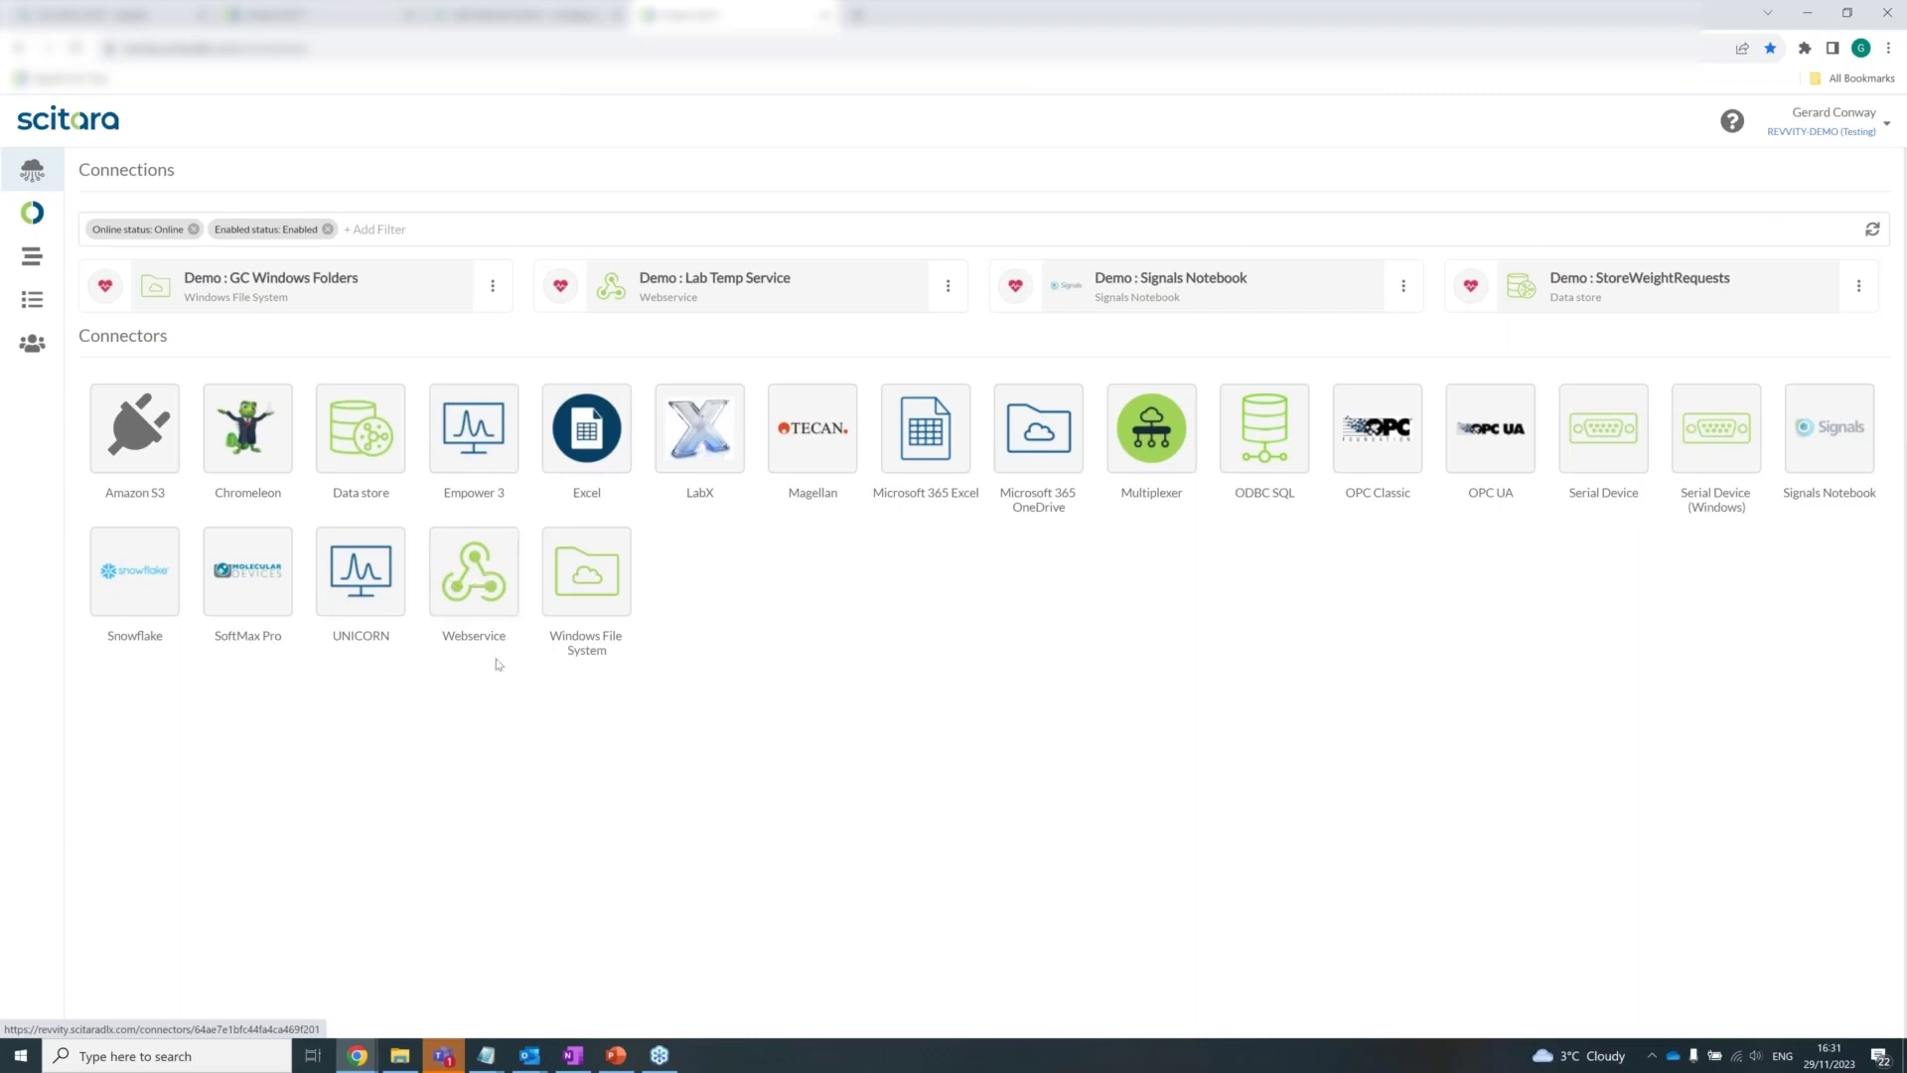
pyautogui.moveTo(1852, 451)
pyautogui.click(1853, 452)
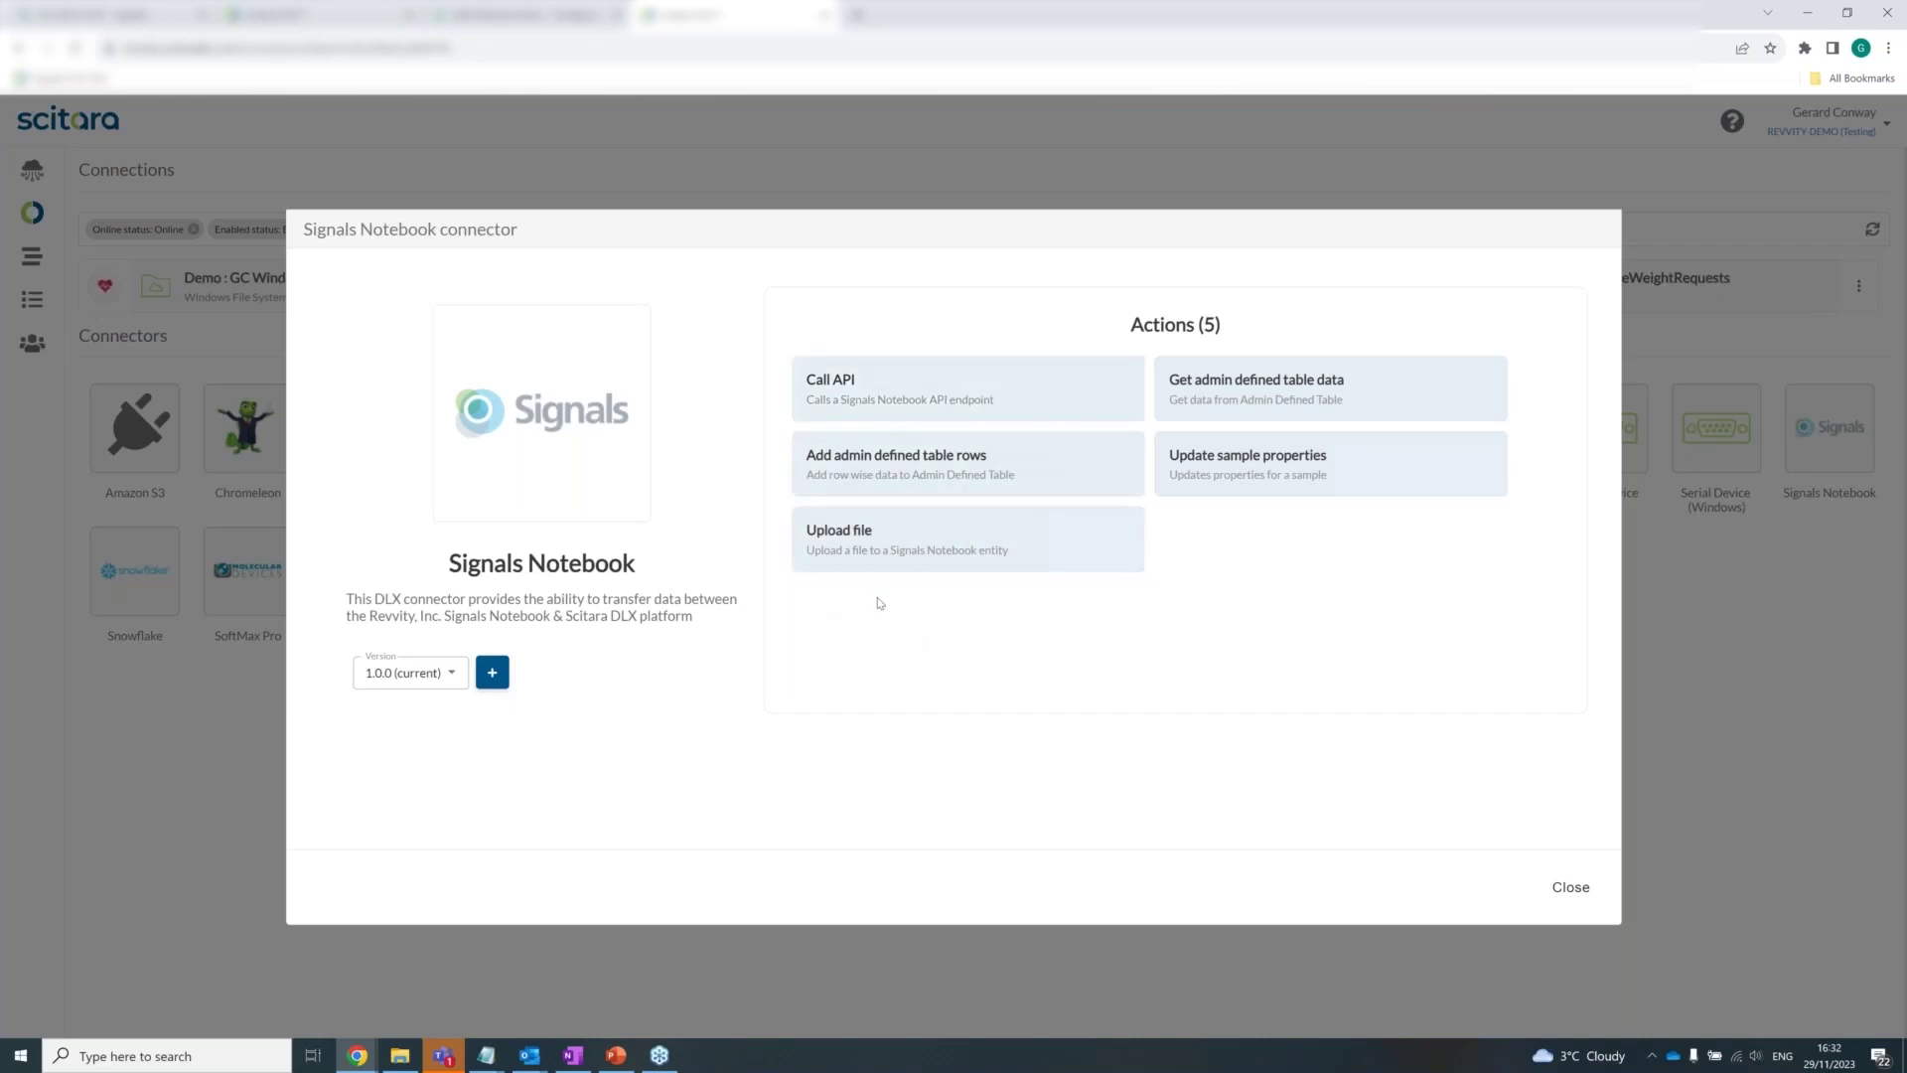
pyautogui.click(1558, 891)
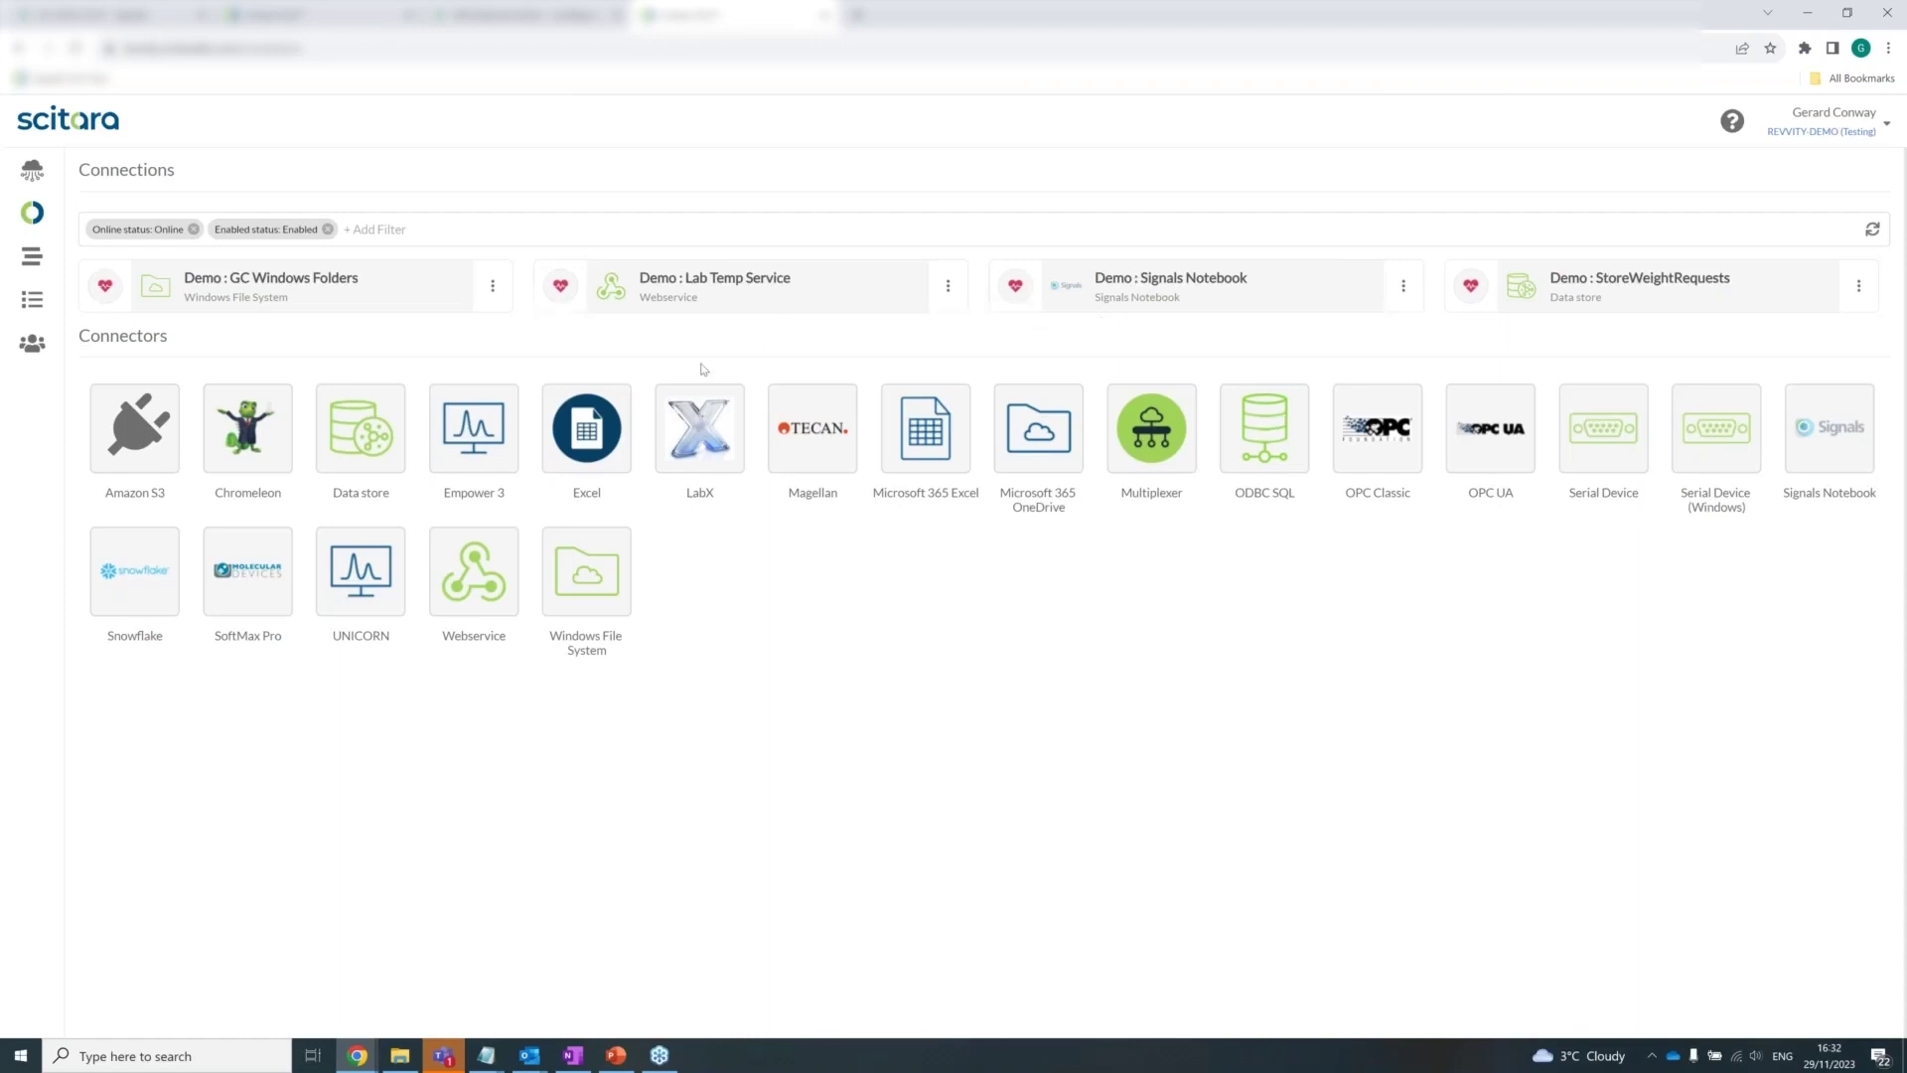
# Inspect the webhook, request and authentication flow settings of the Demo : Lab Temp Service connection without changing them
pyautogui.click(683, 299)
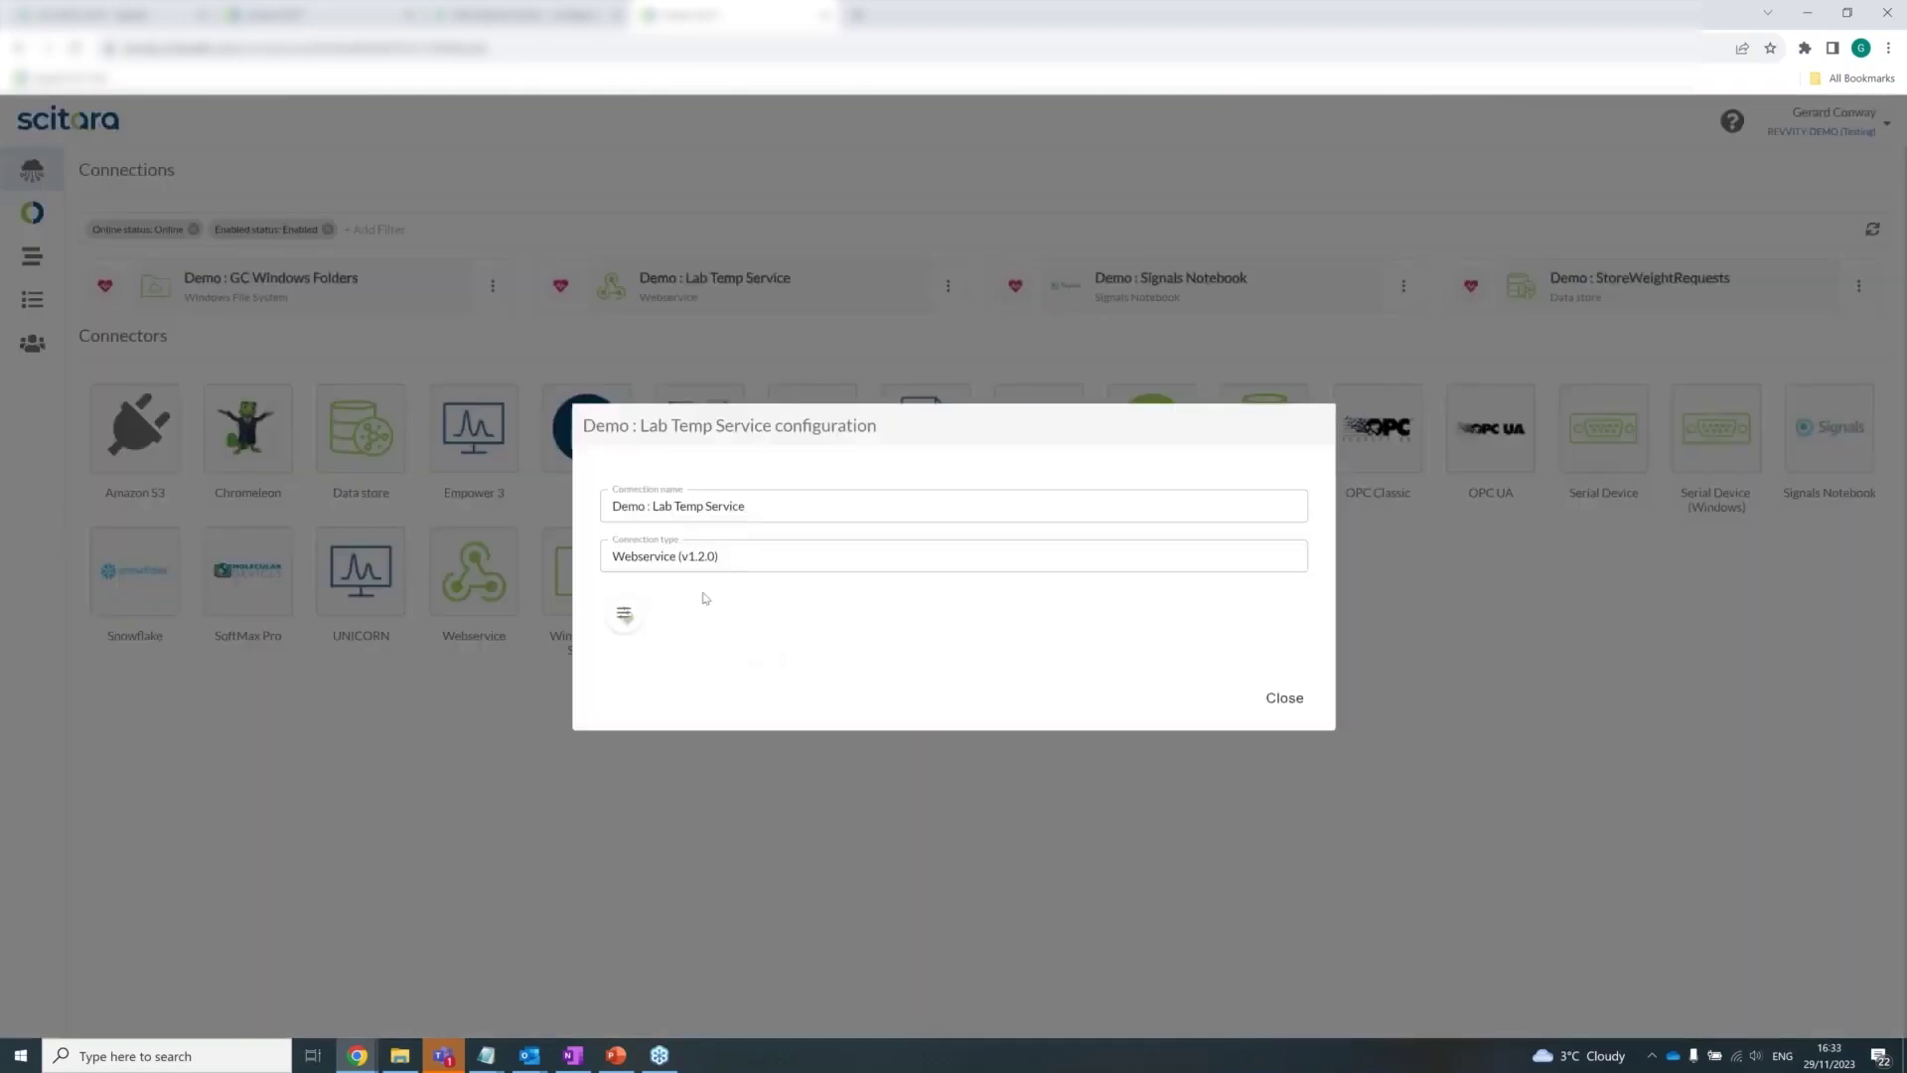
pyautogui.click(625, 616)
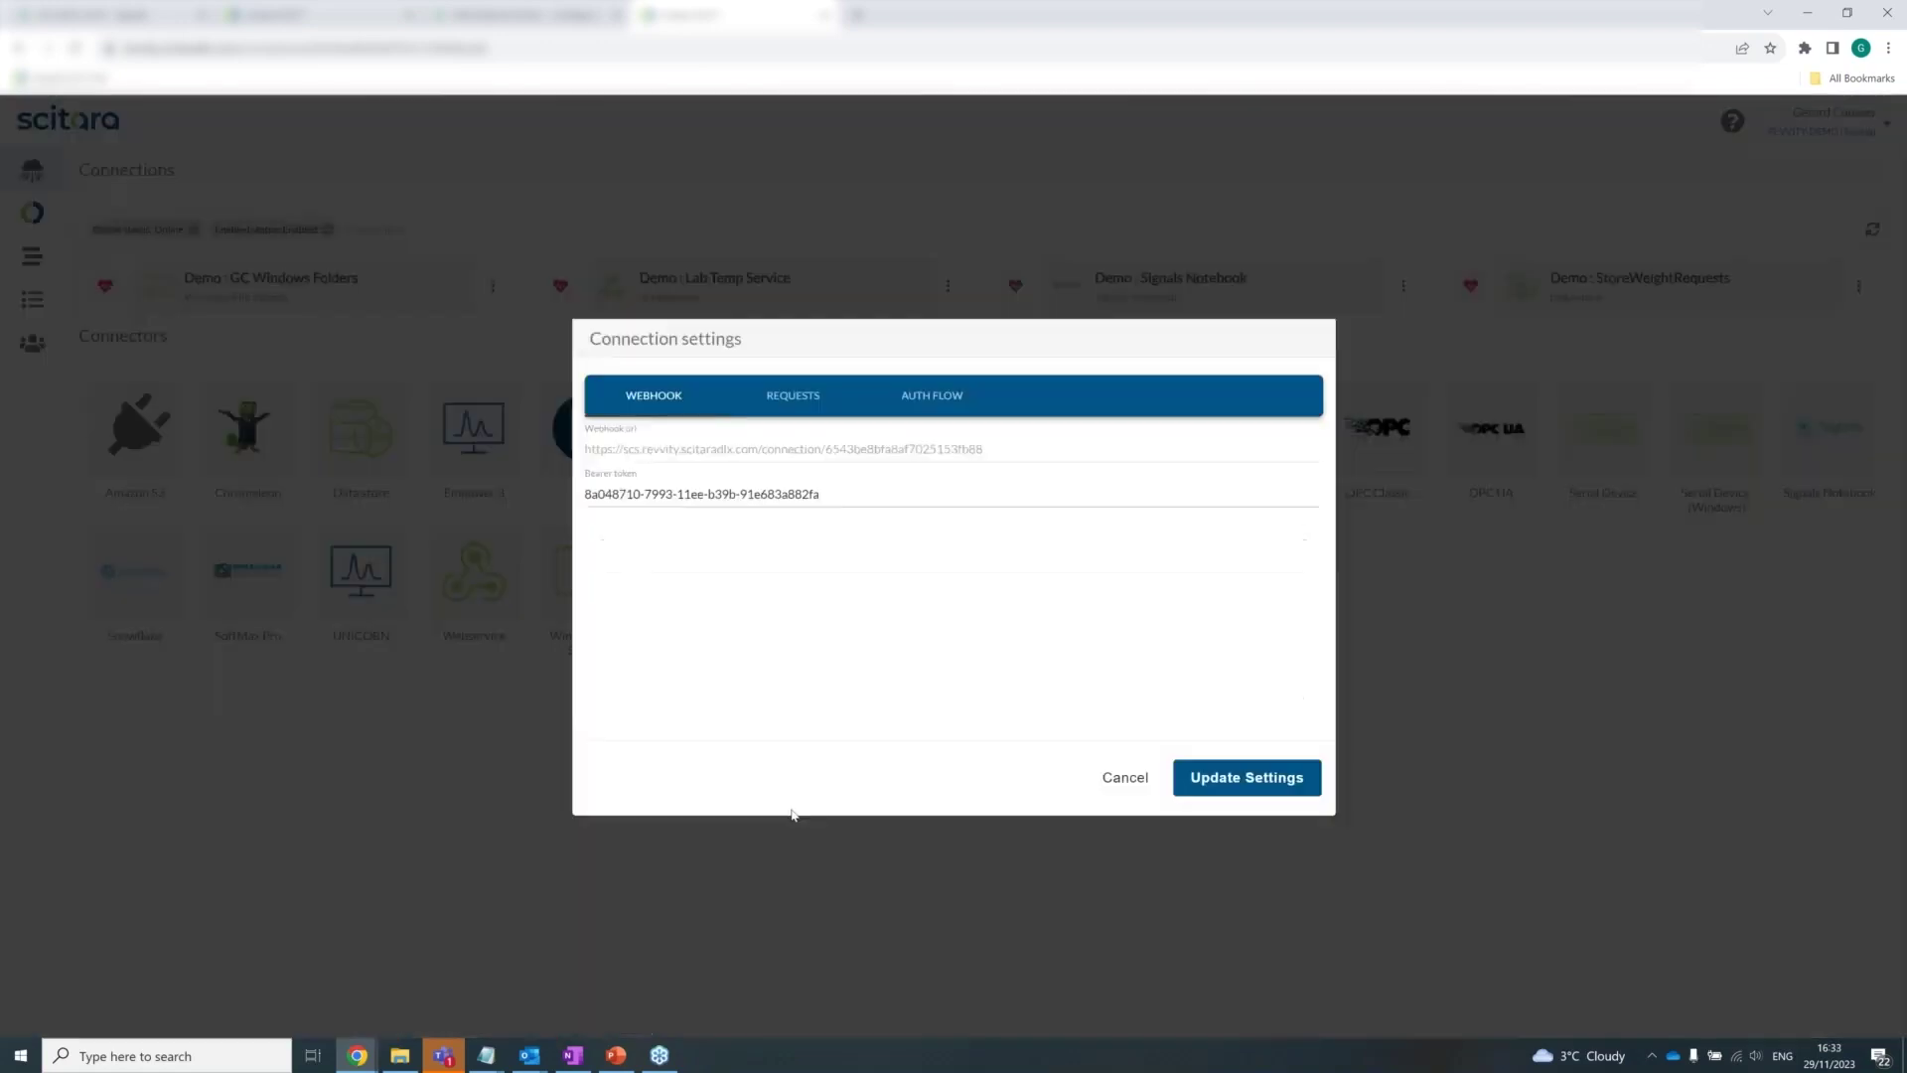
pyautogui.click(764, 397)
pyautogui.moveTo(766, 448); pyautogui.dragTo(583, 447)
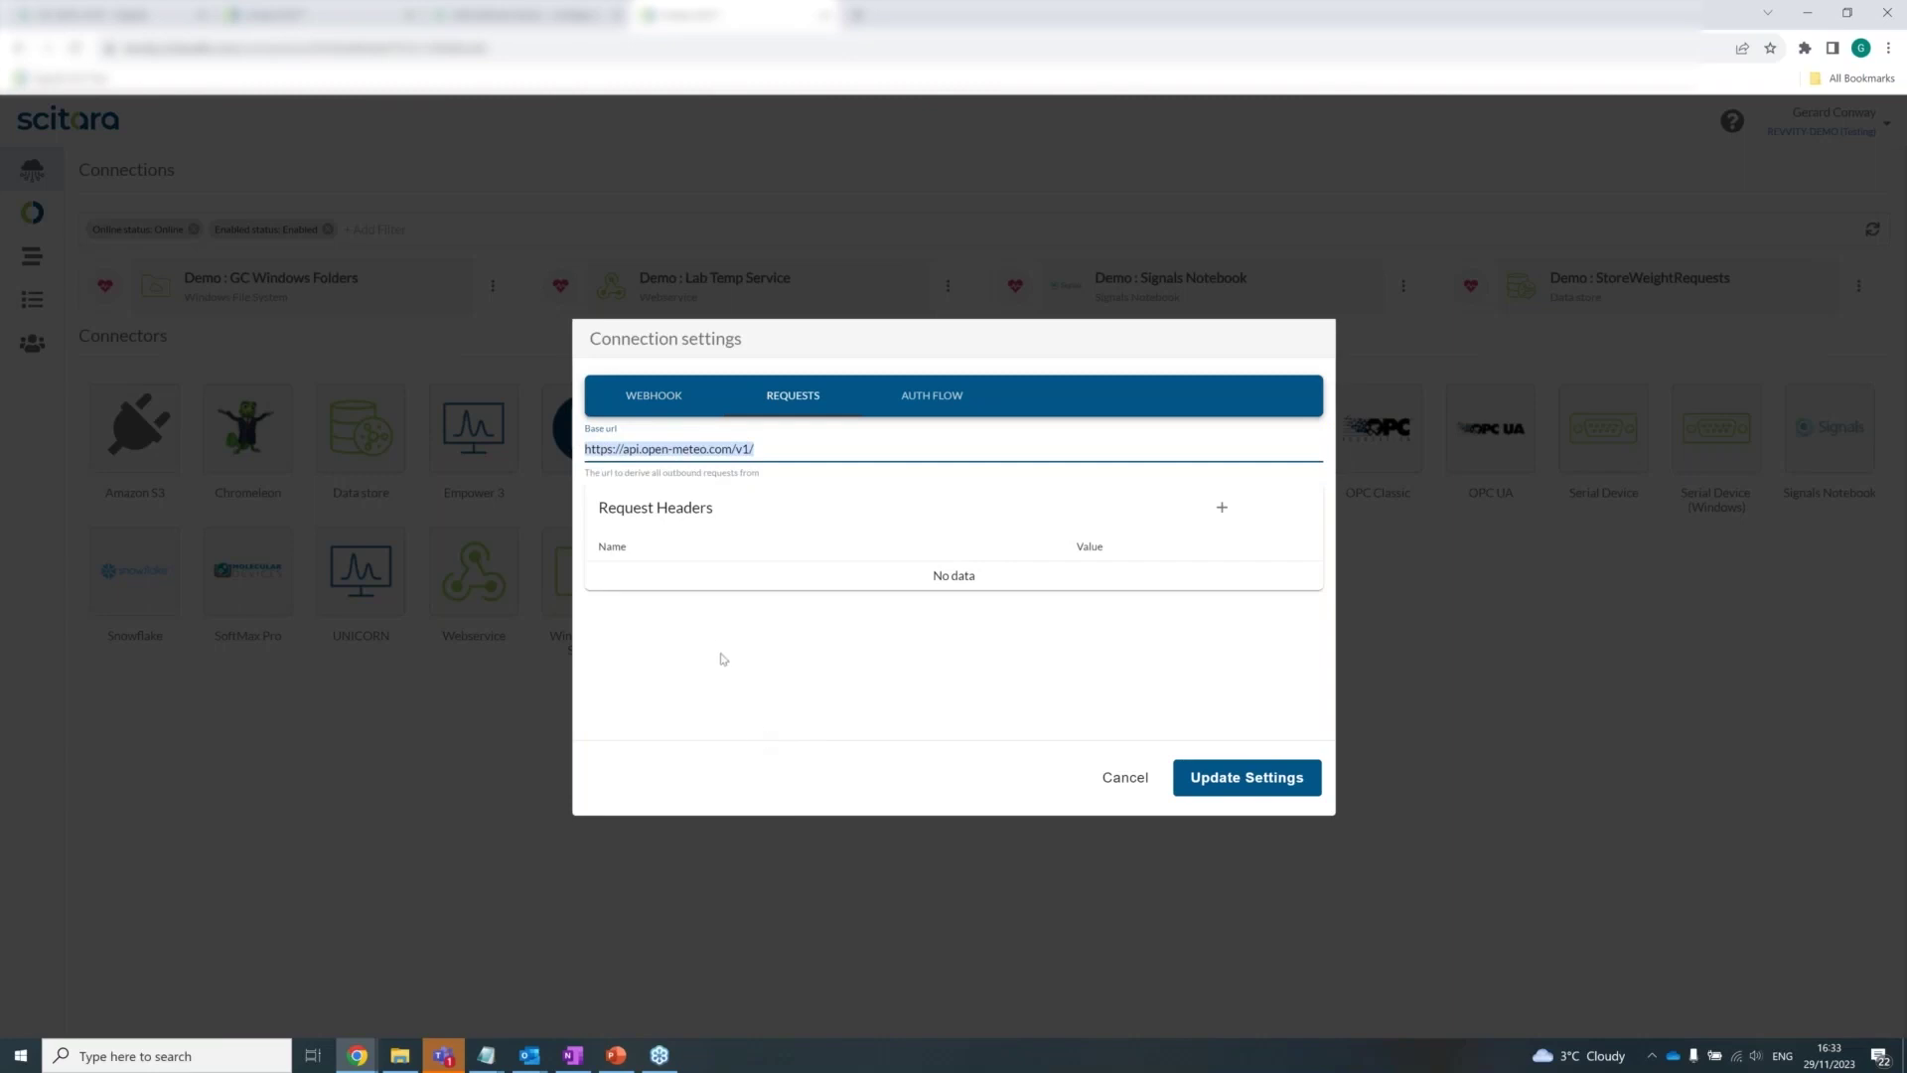
pyautogui.click(832, 692)
pyautogui.click(934, 398)
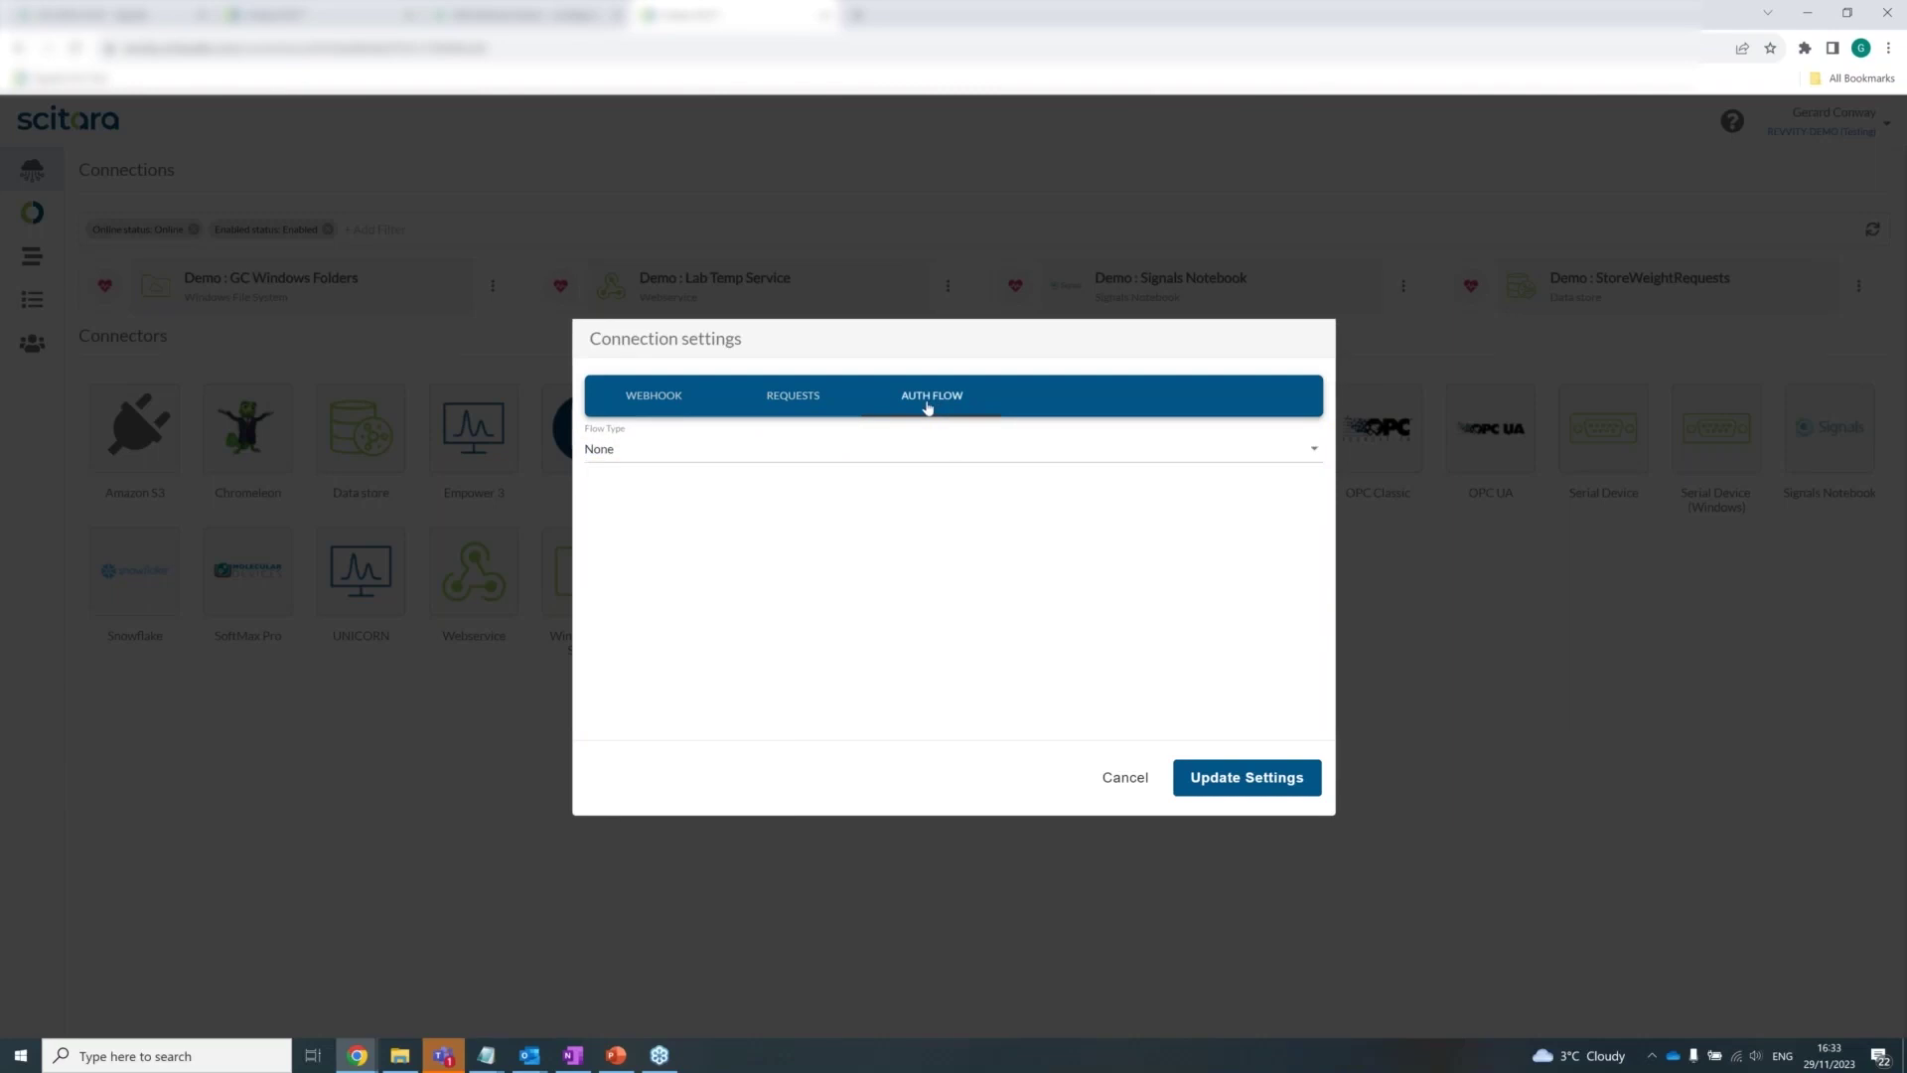
pyautogui.click(804, 397)
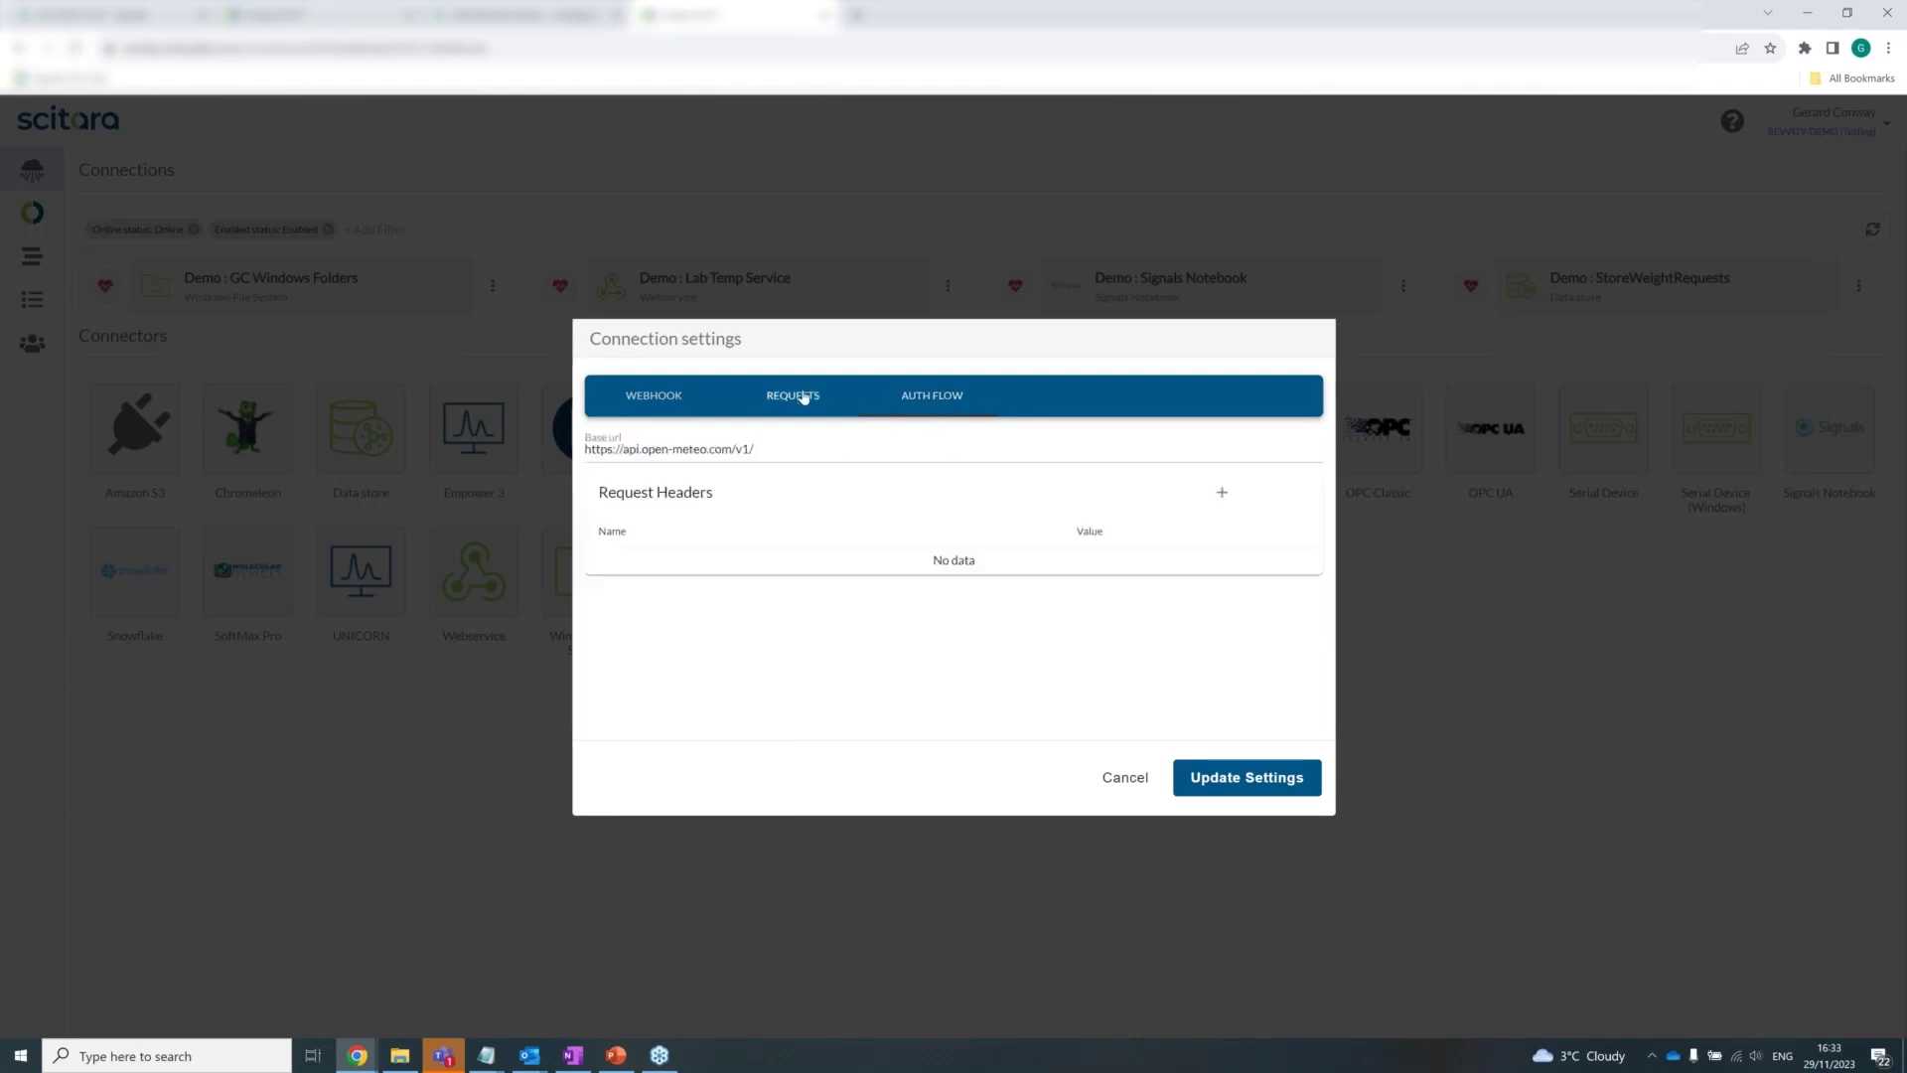
pyautogui.click(1119, 780)
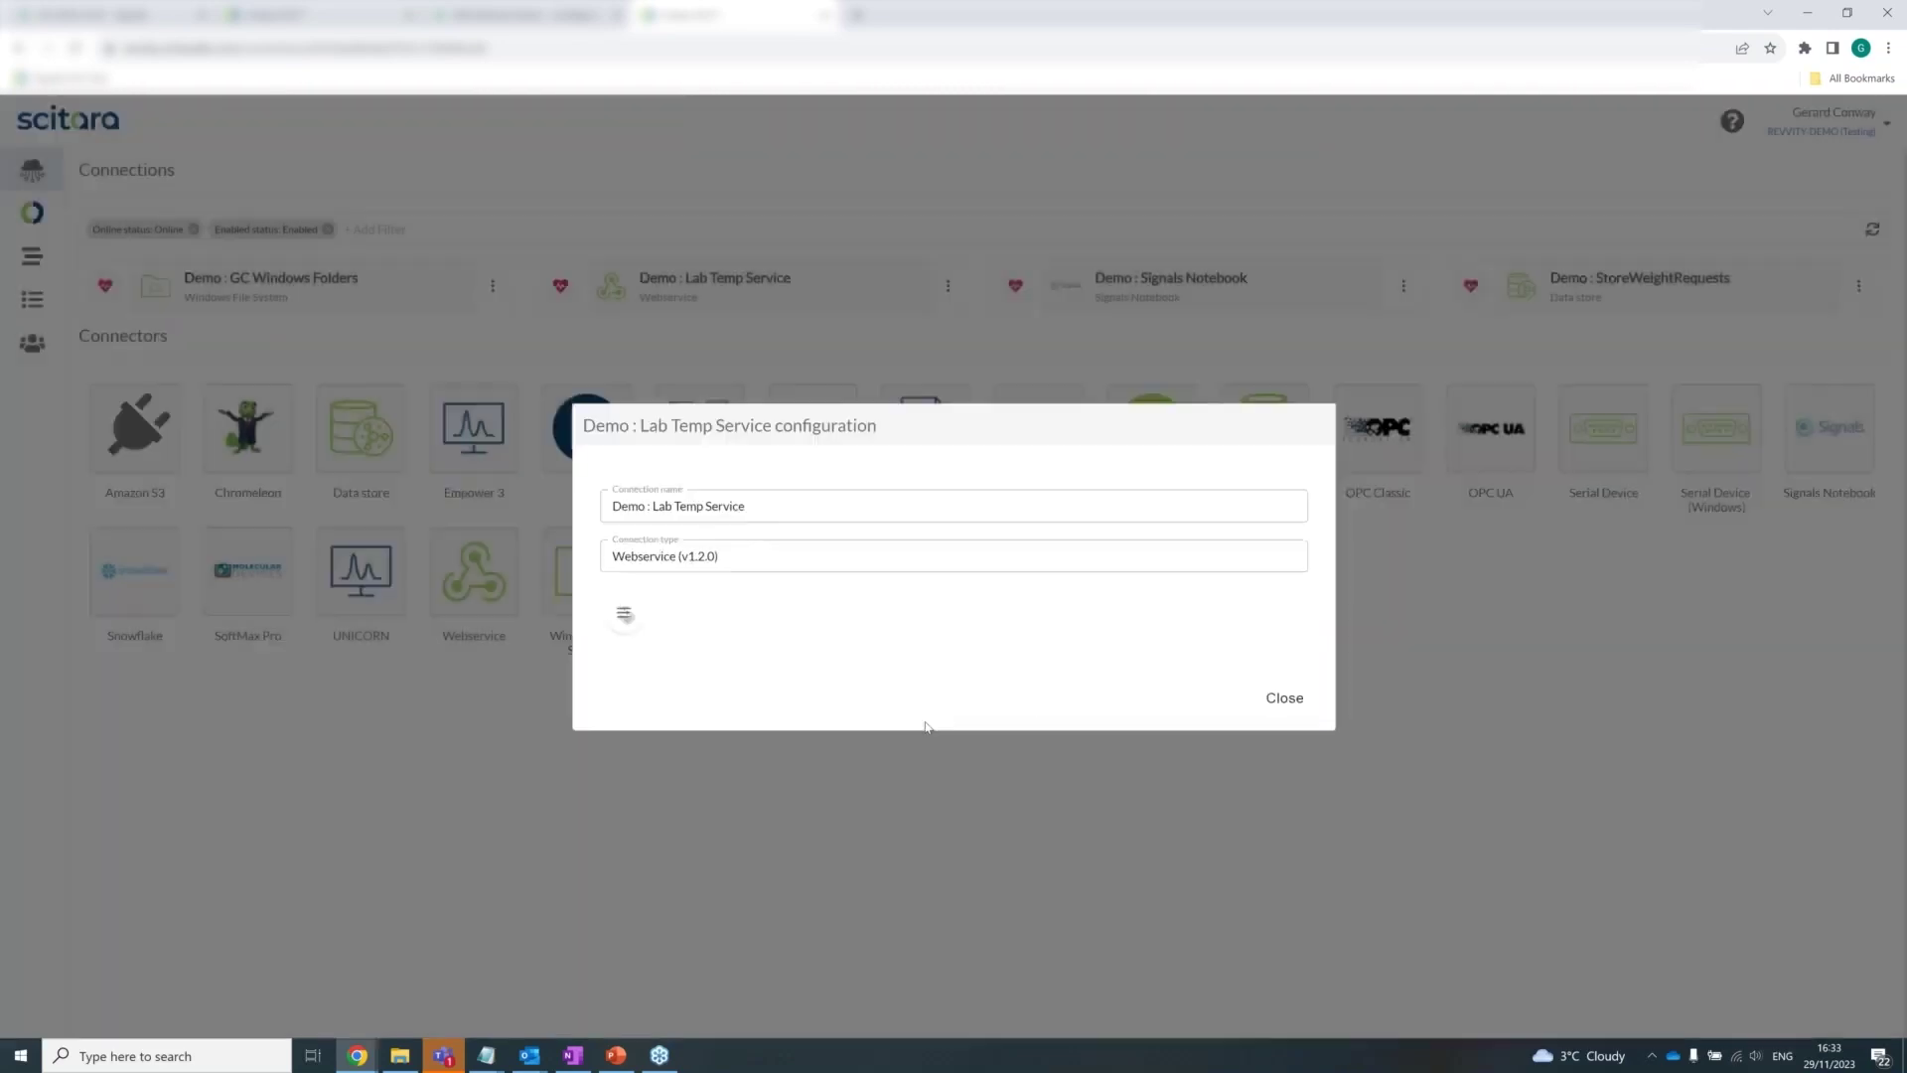
pyautogui.click(1273, 697)
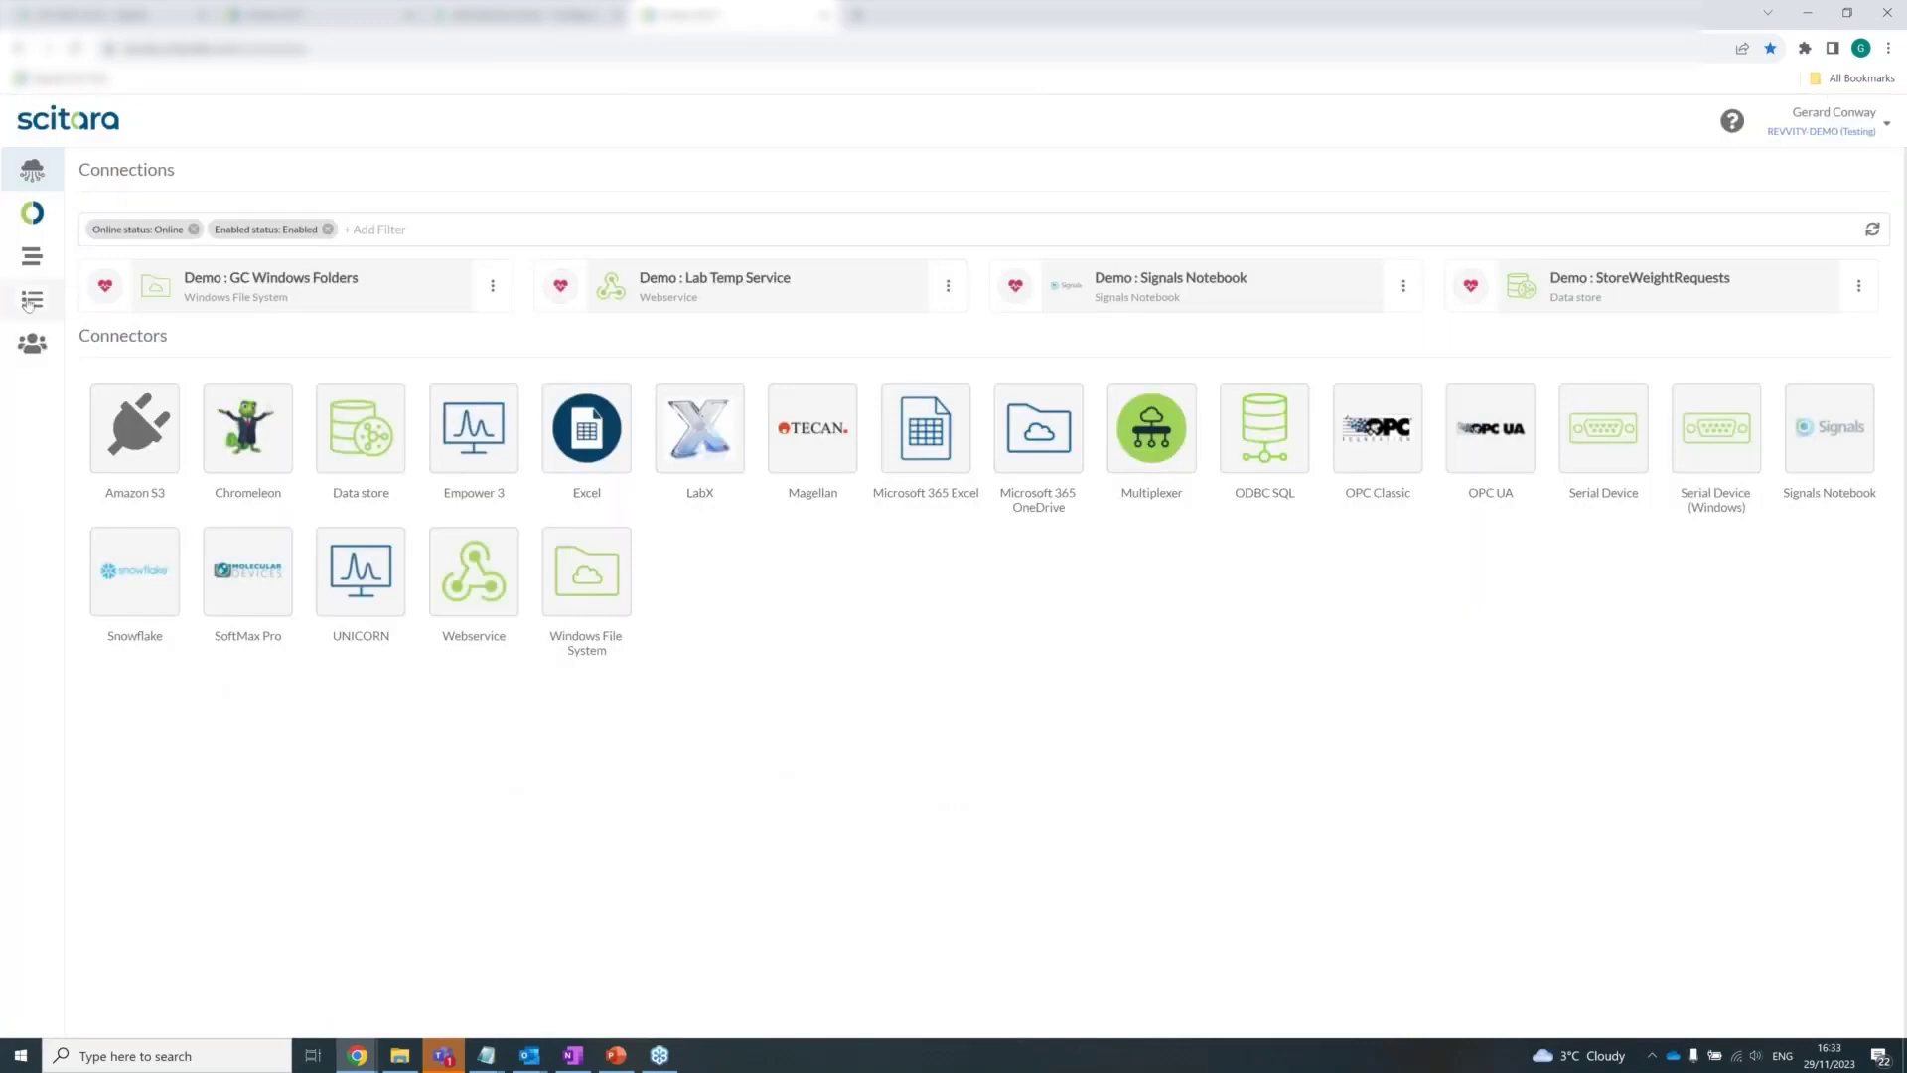
# Open the Demo : Get Lab Temp orchestration and check which other trigger types are available
pyautogui.click(29, 214)
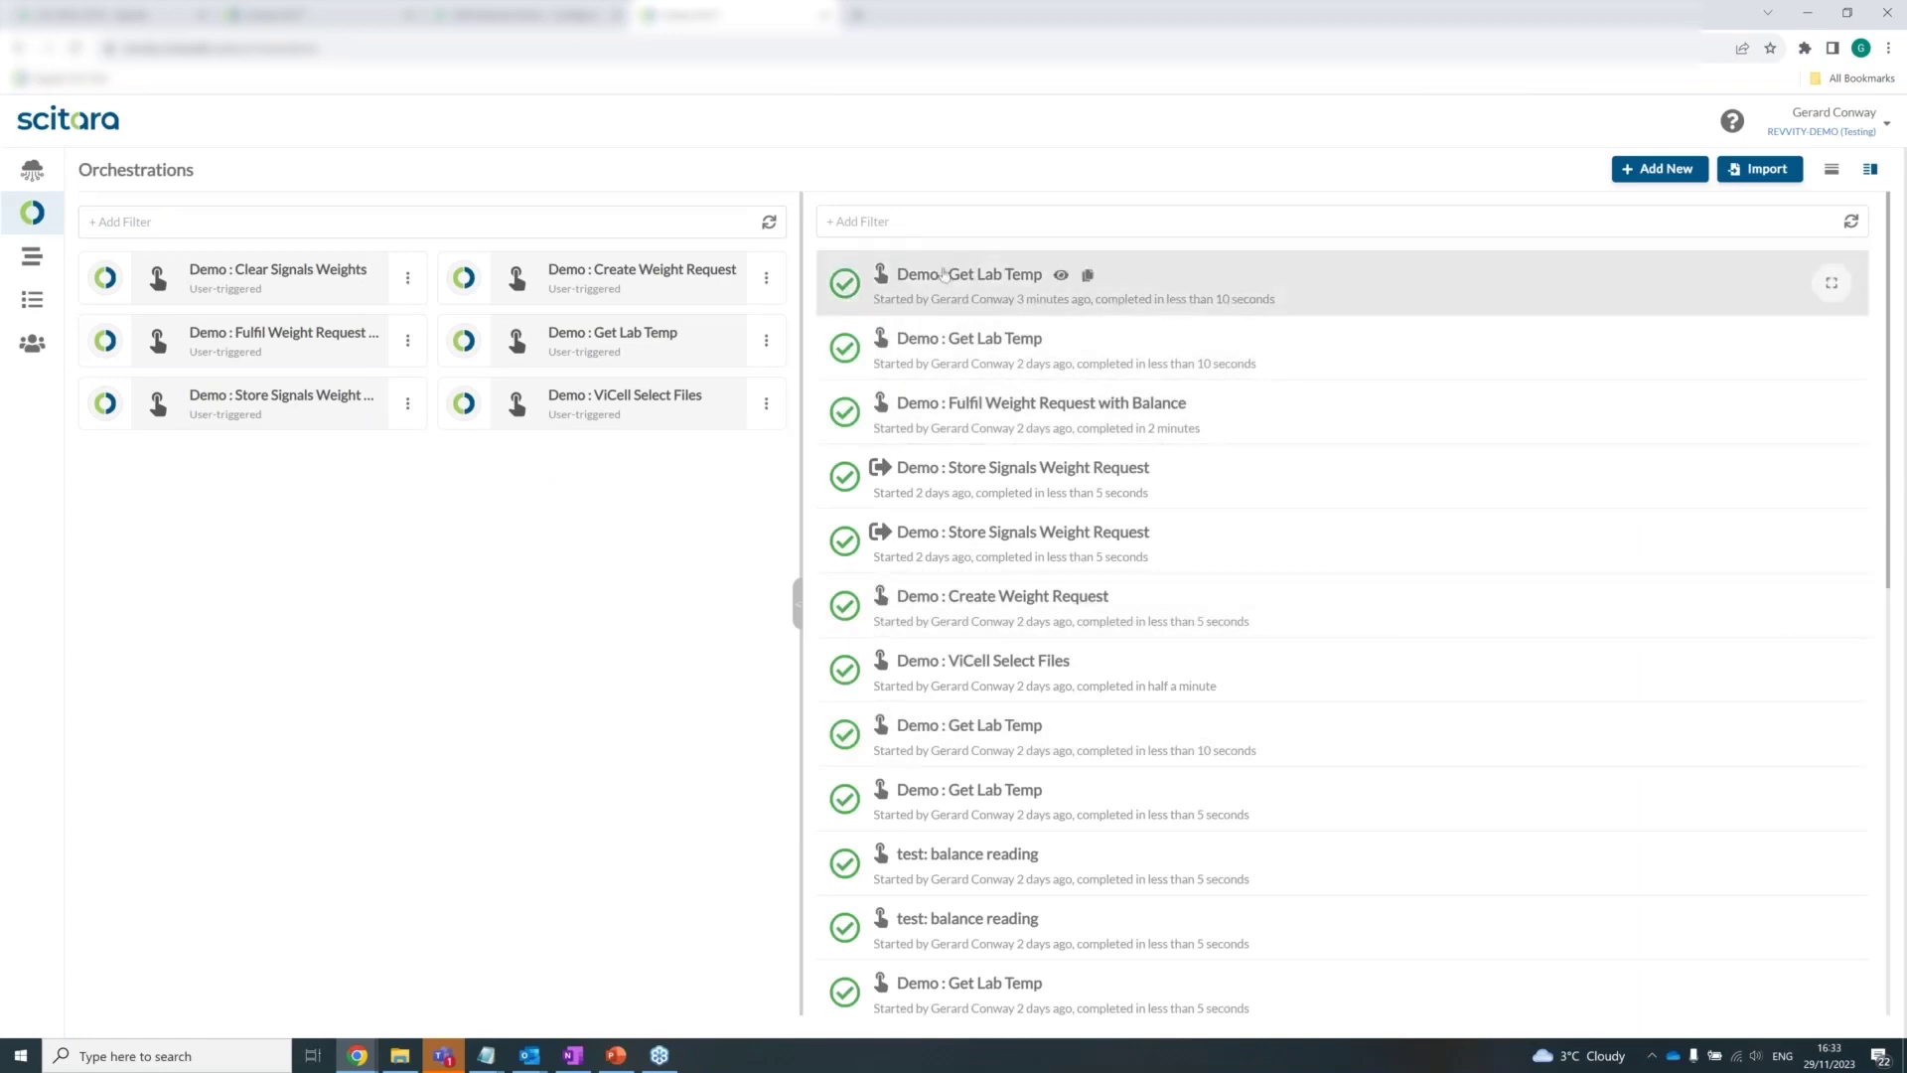
pyautogui.click(607, 345)
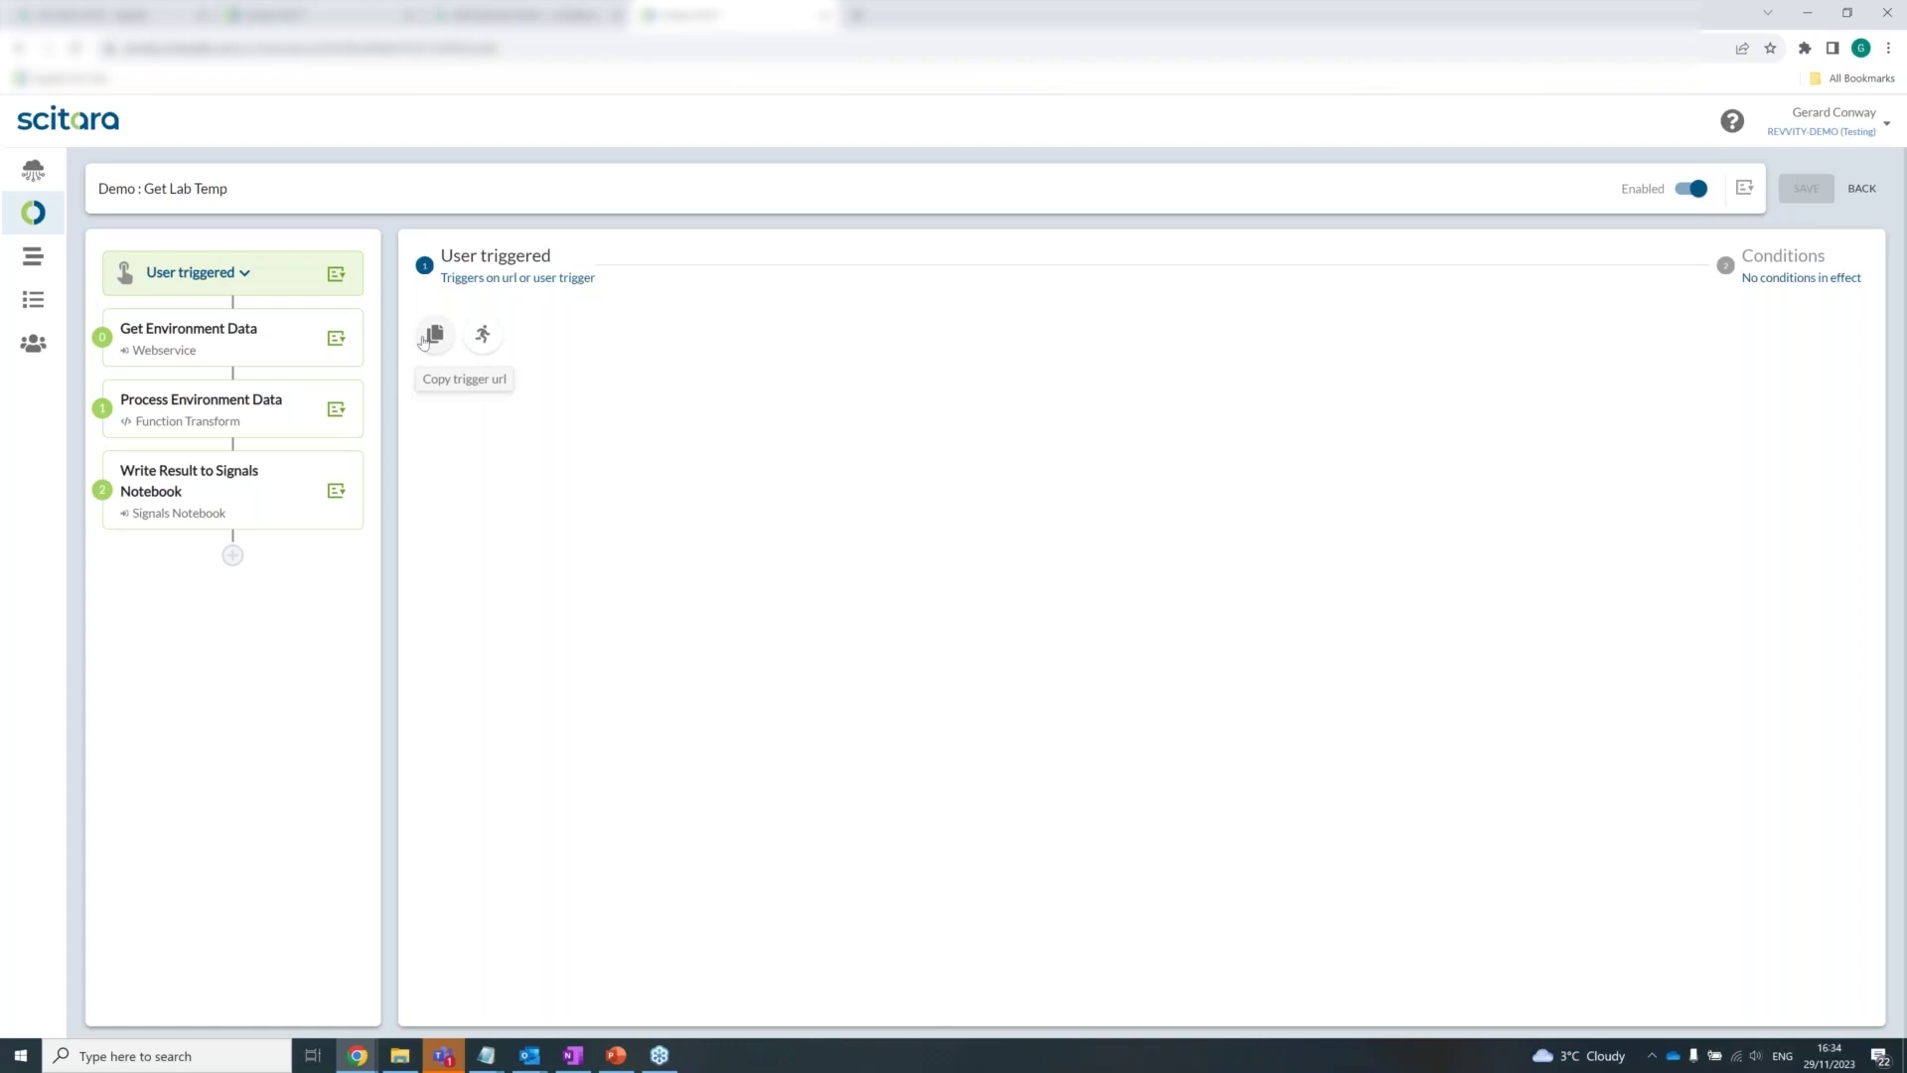
pyautogui.click(248, 284)
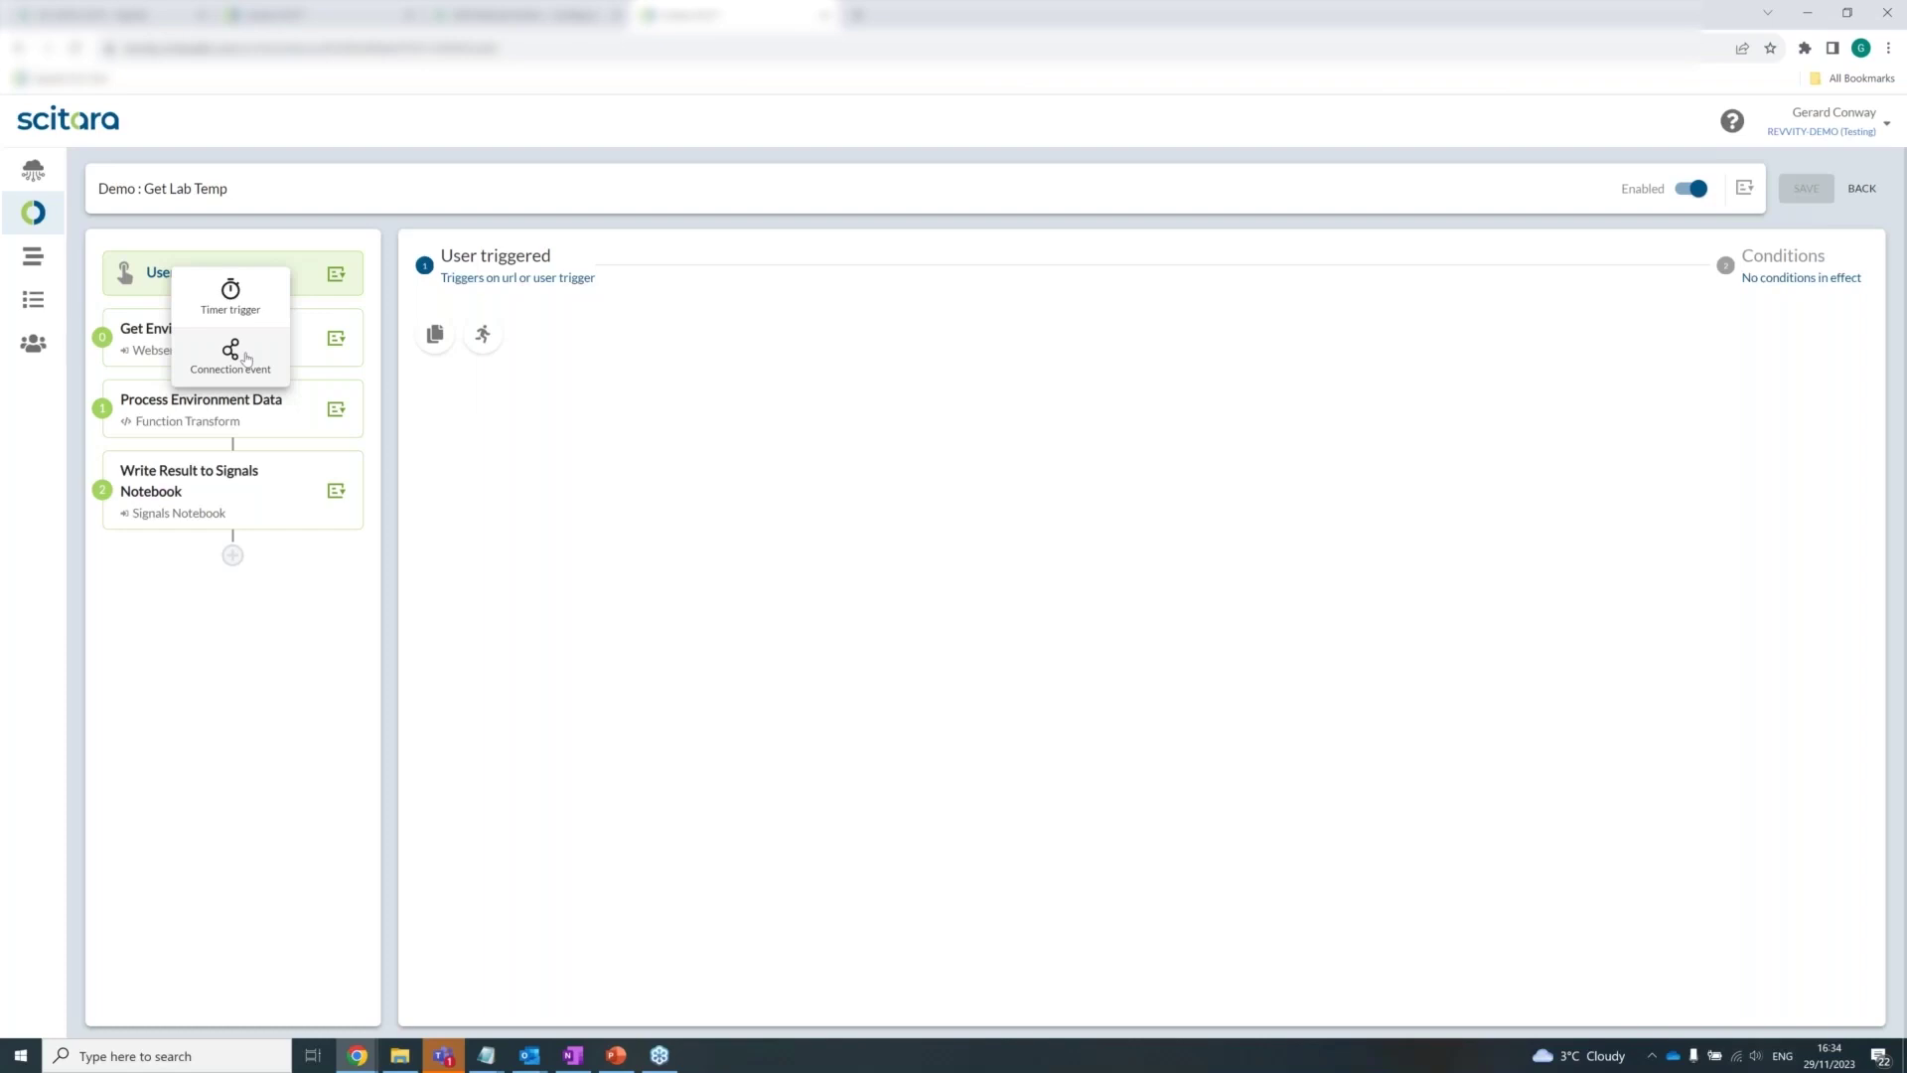
pyautogui.click(562, 459)
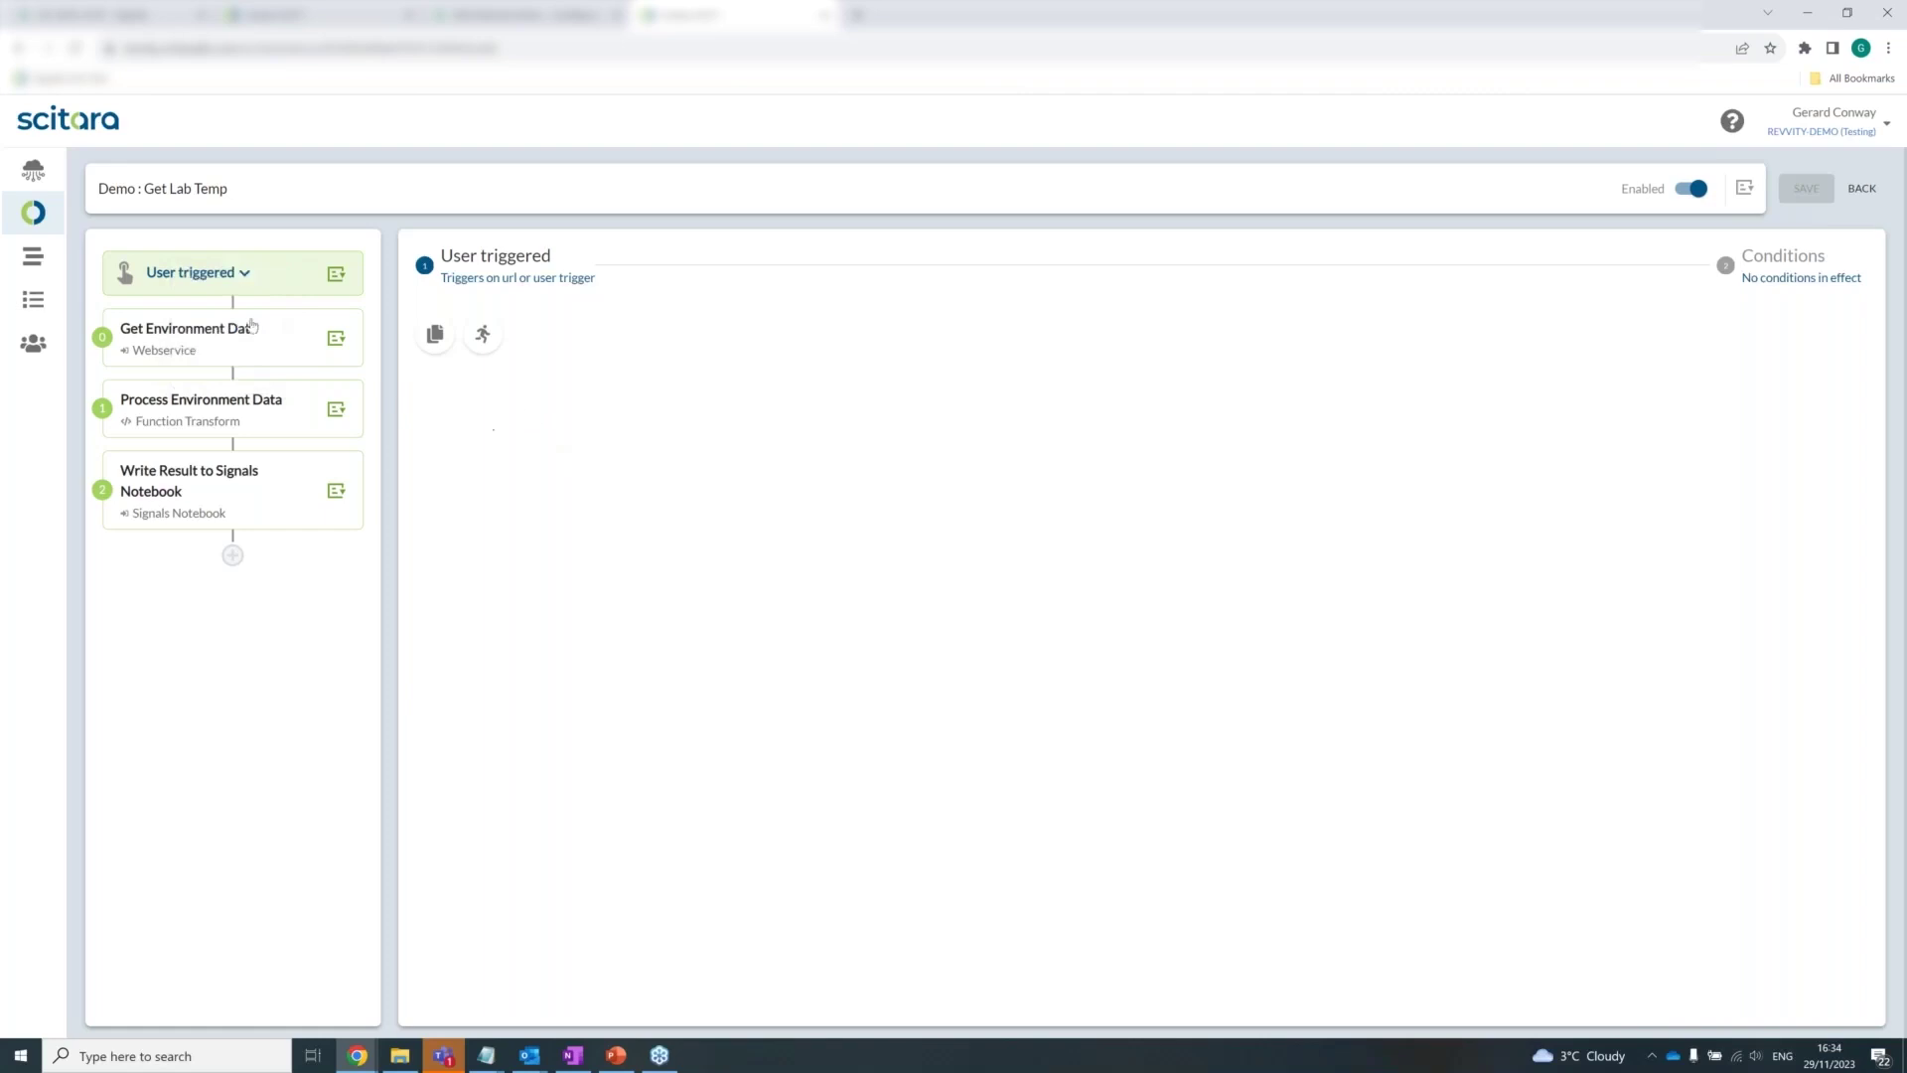
# Examine the Get Environment Data step's request path and the current_weather data in its output body
pyautogui.moveTo(233, 449)
pyautogui.click(246, 350)
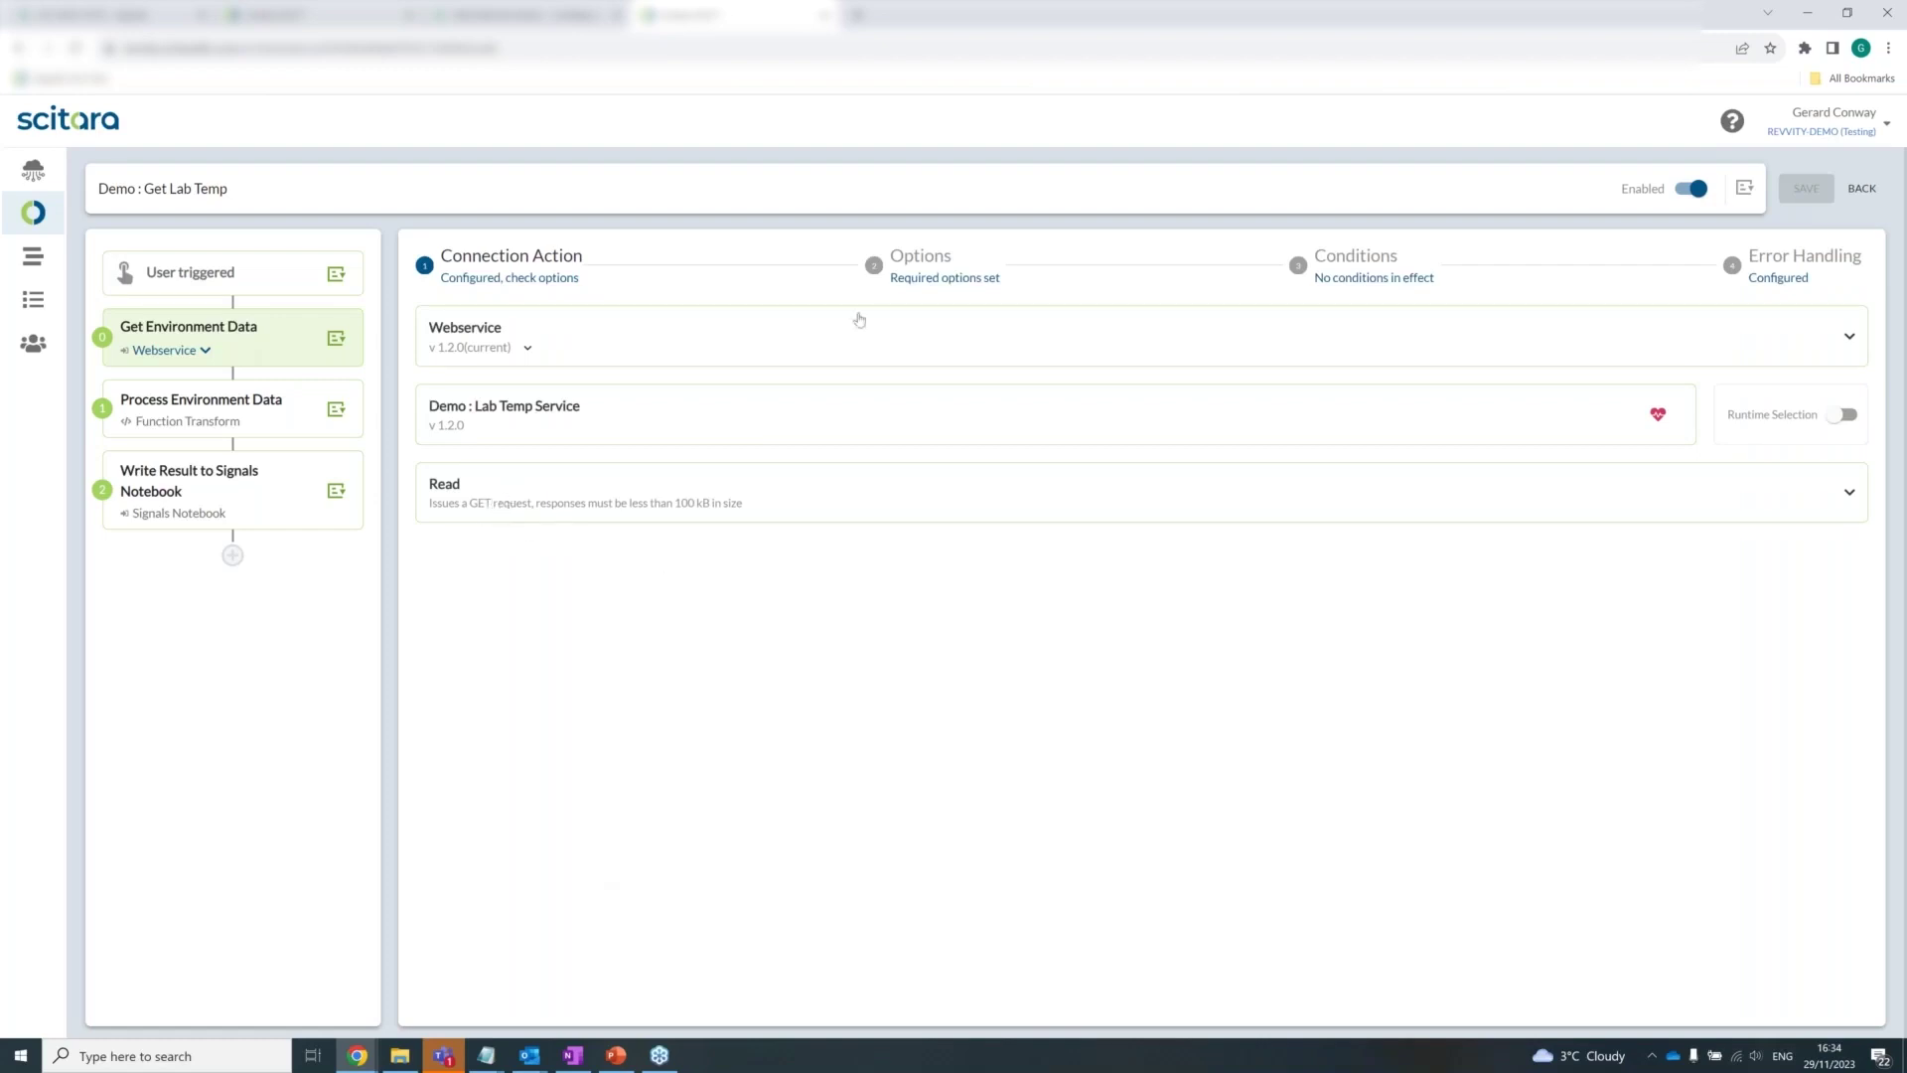
pyautogui.click(944, 278)
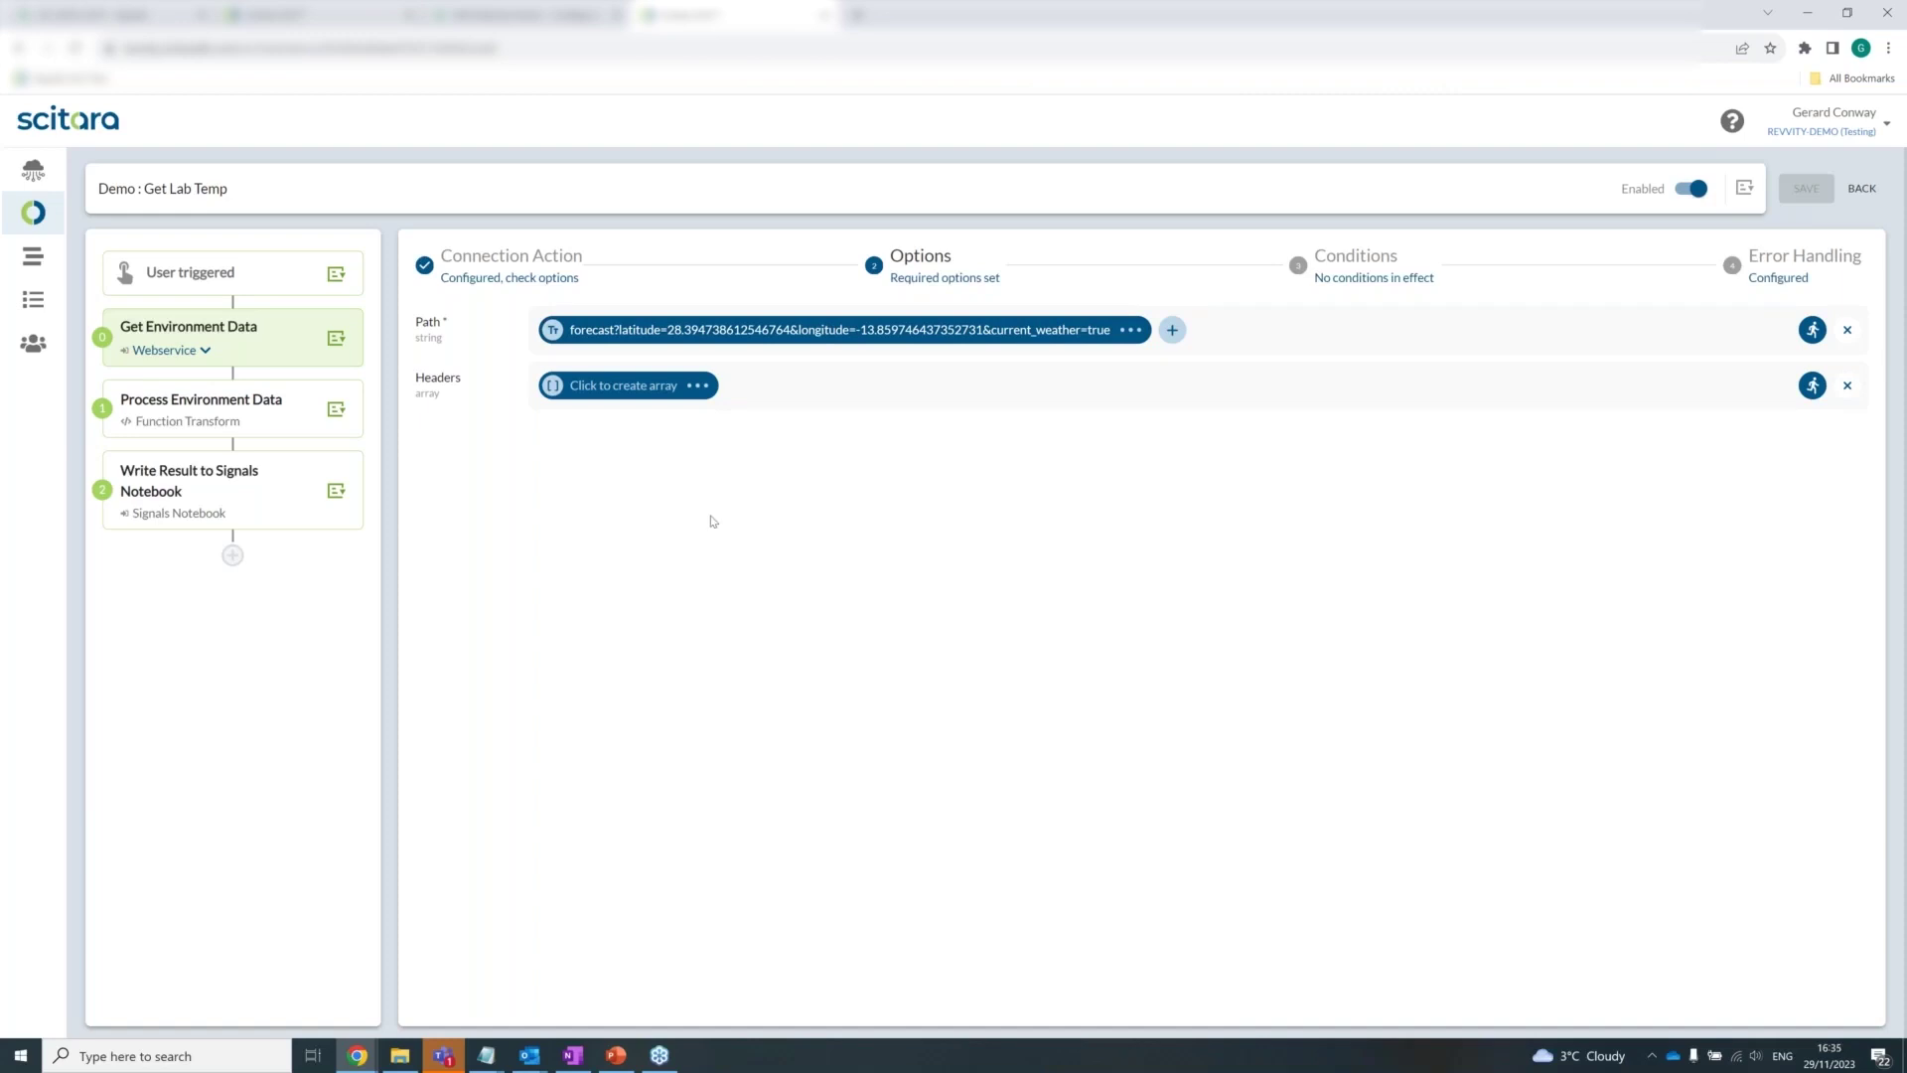
pyautogui.click(336, 338)
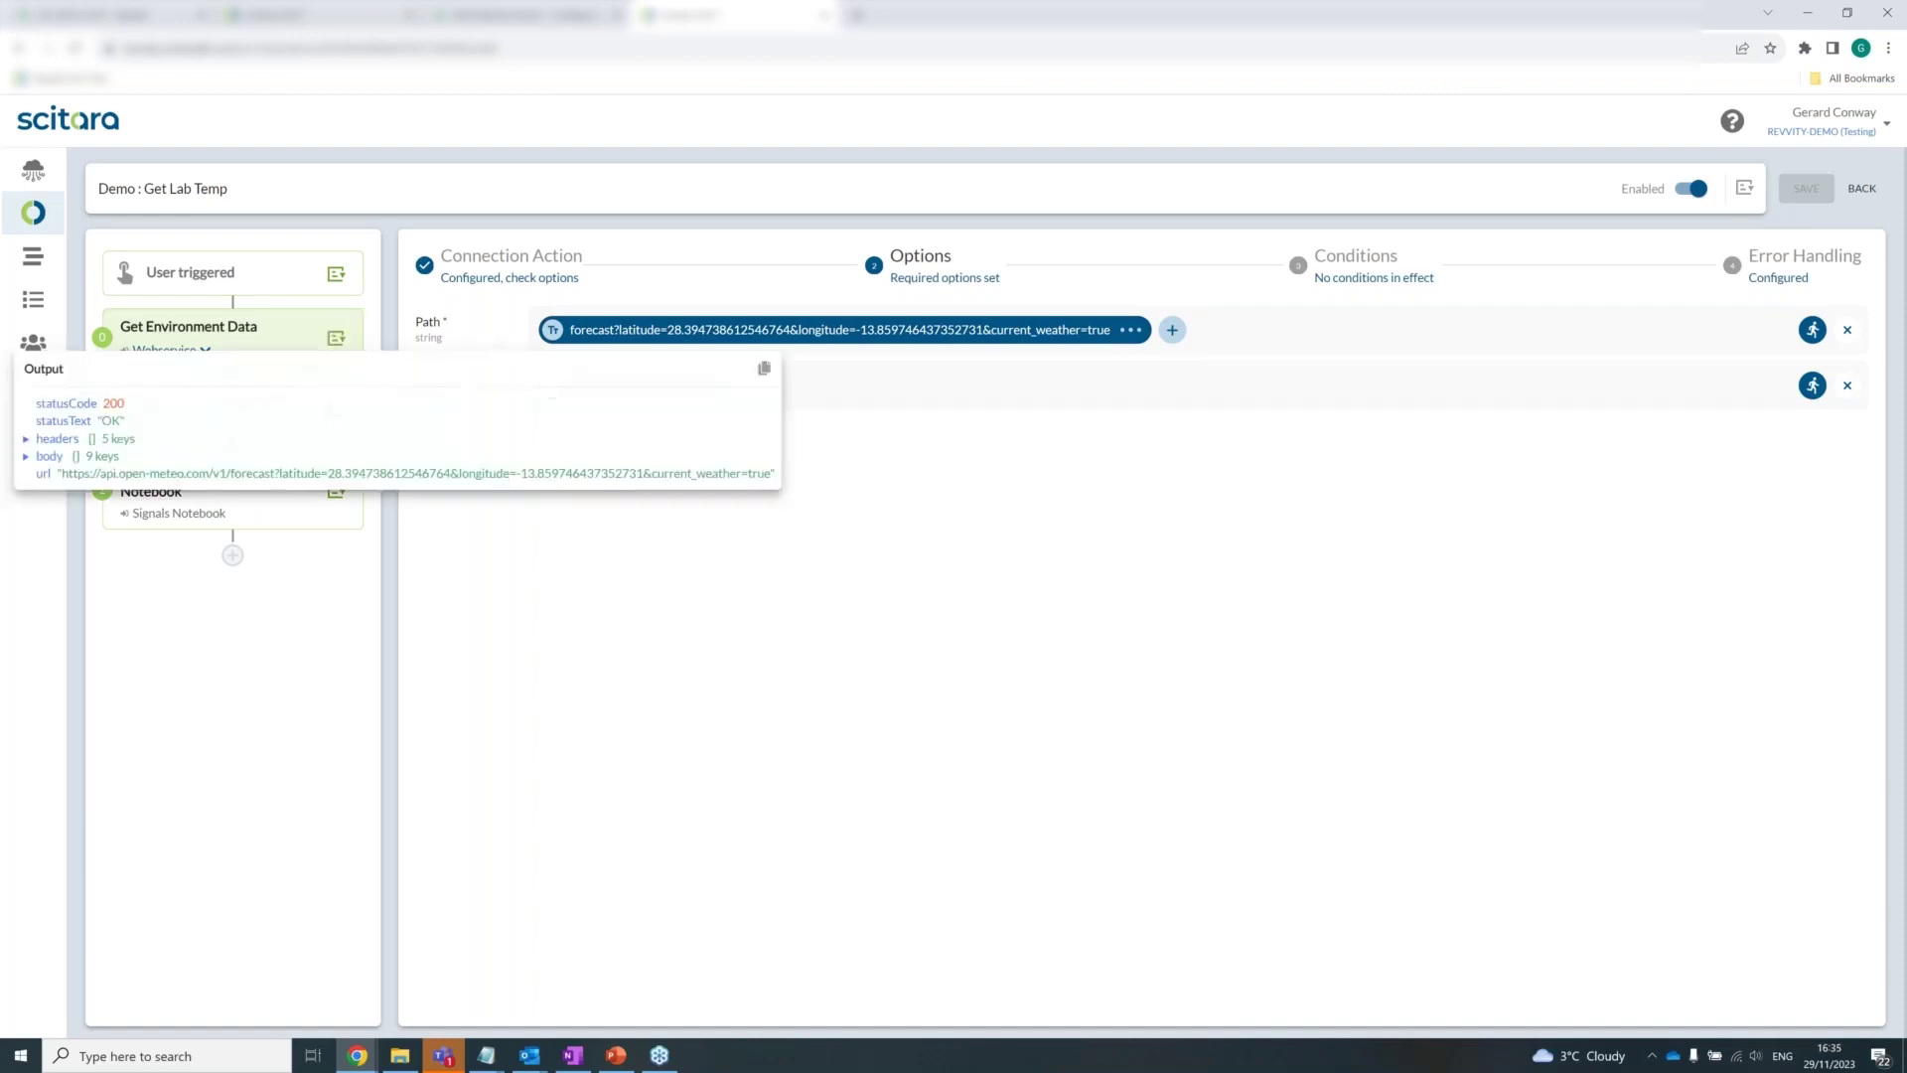
pyautogui.click(26, 456)
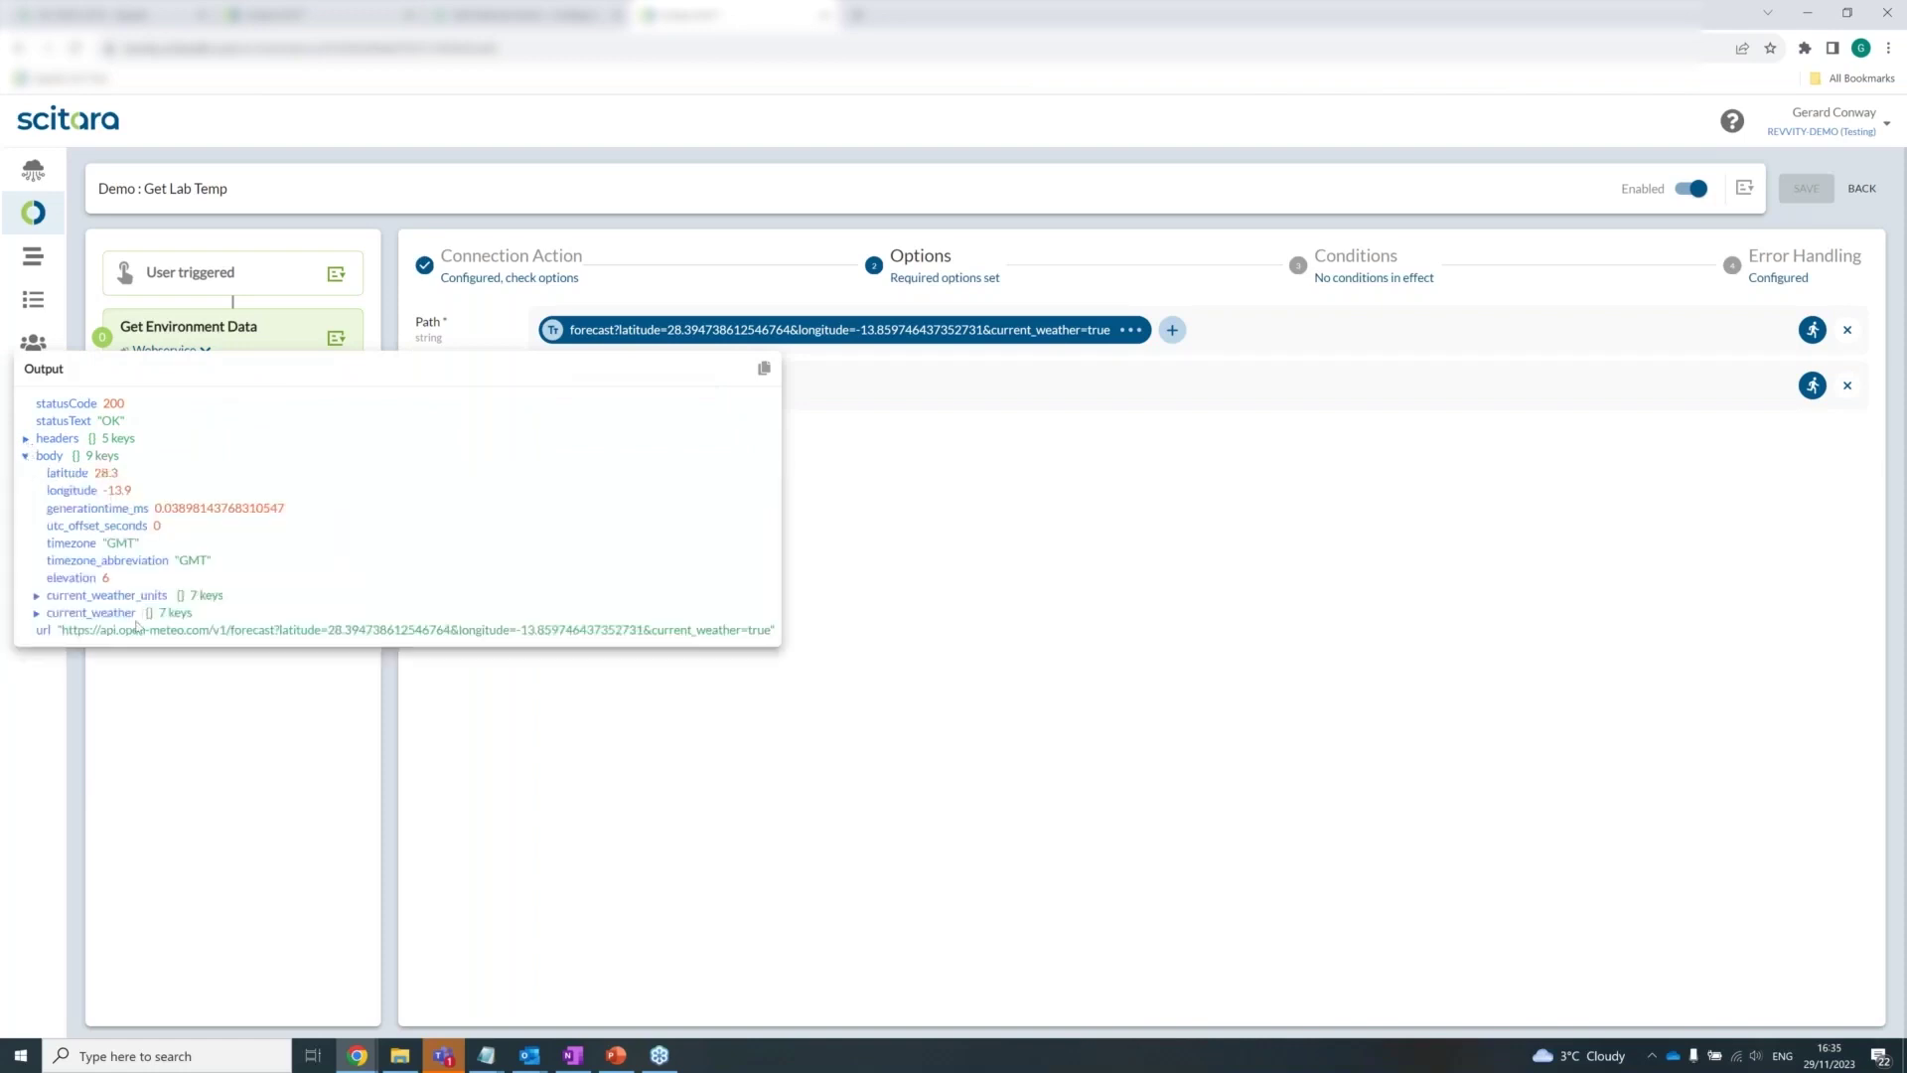
pyautogui.click(36, 613)
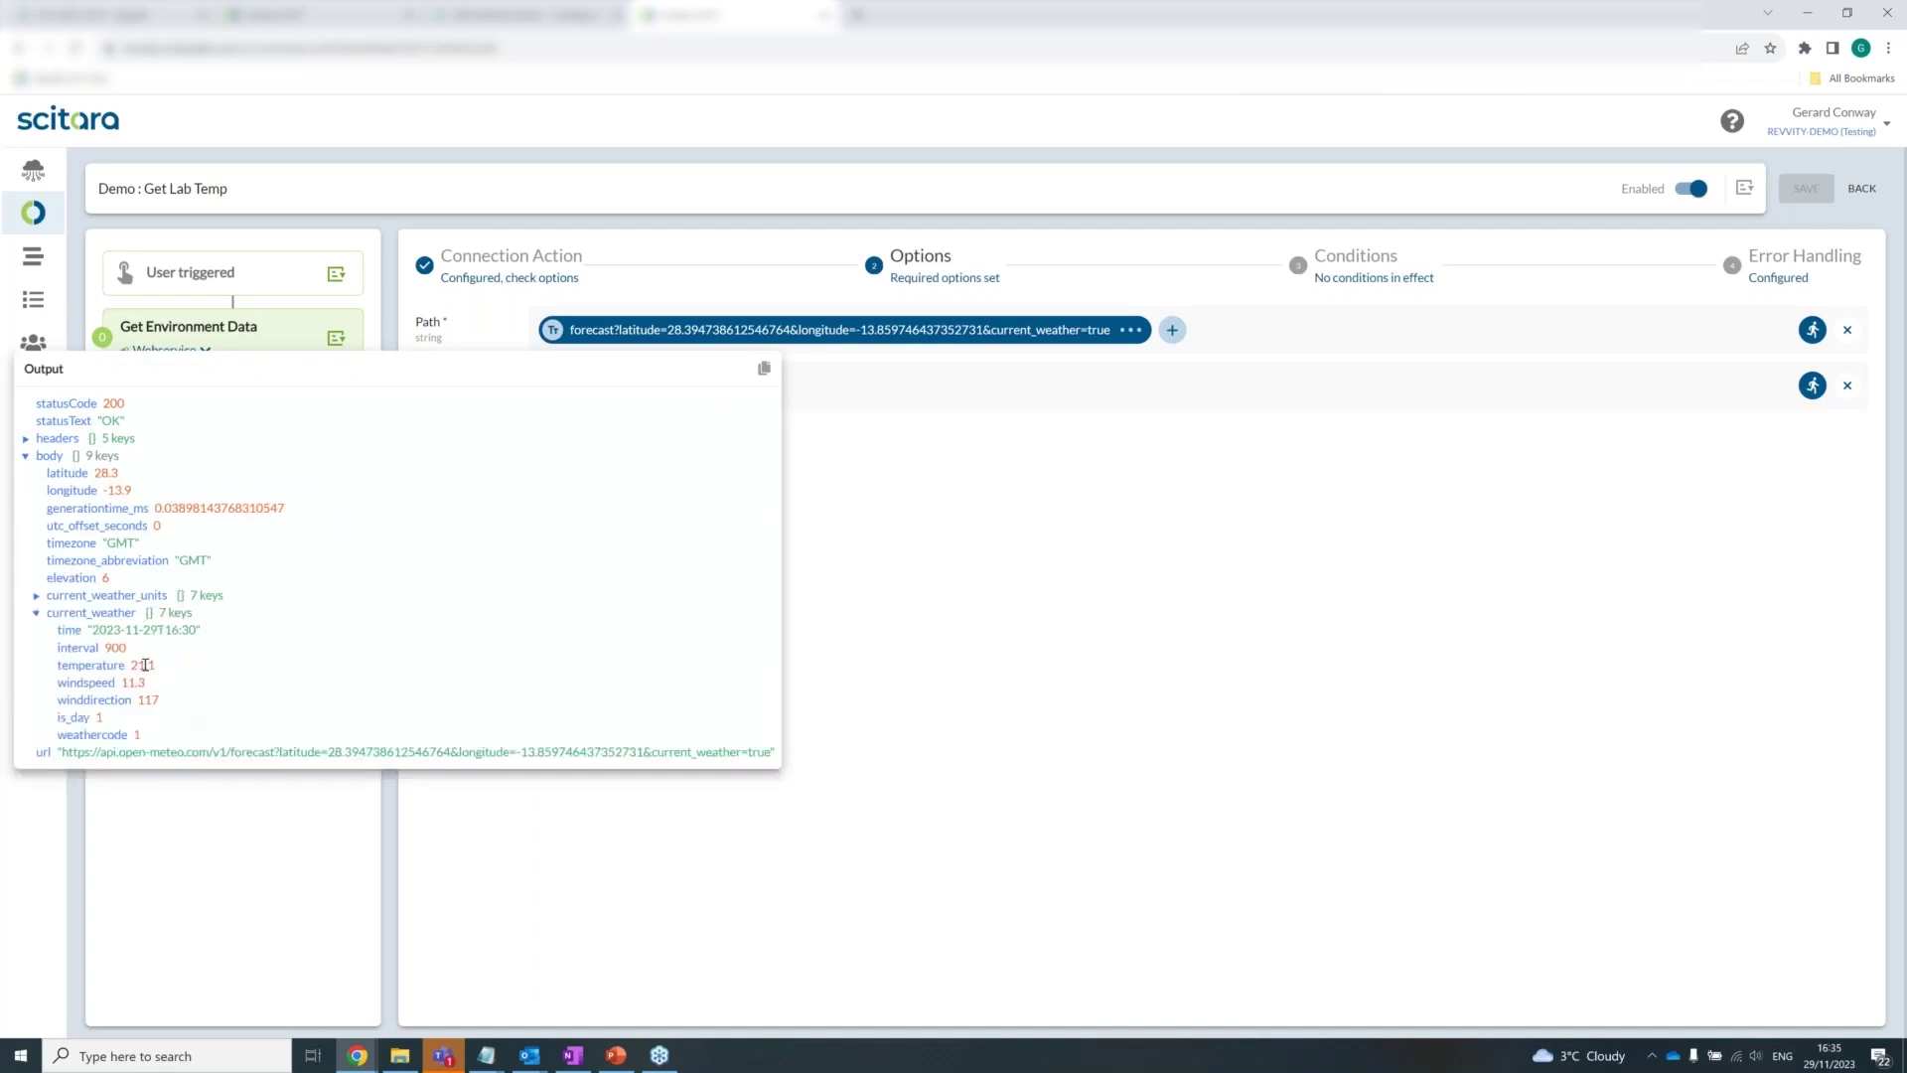
pyautogui.click(971, 458)
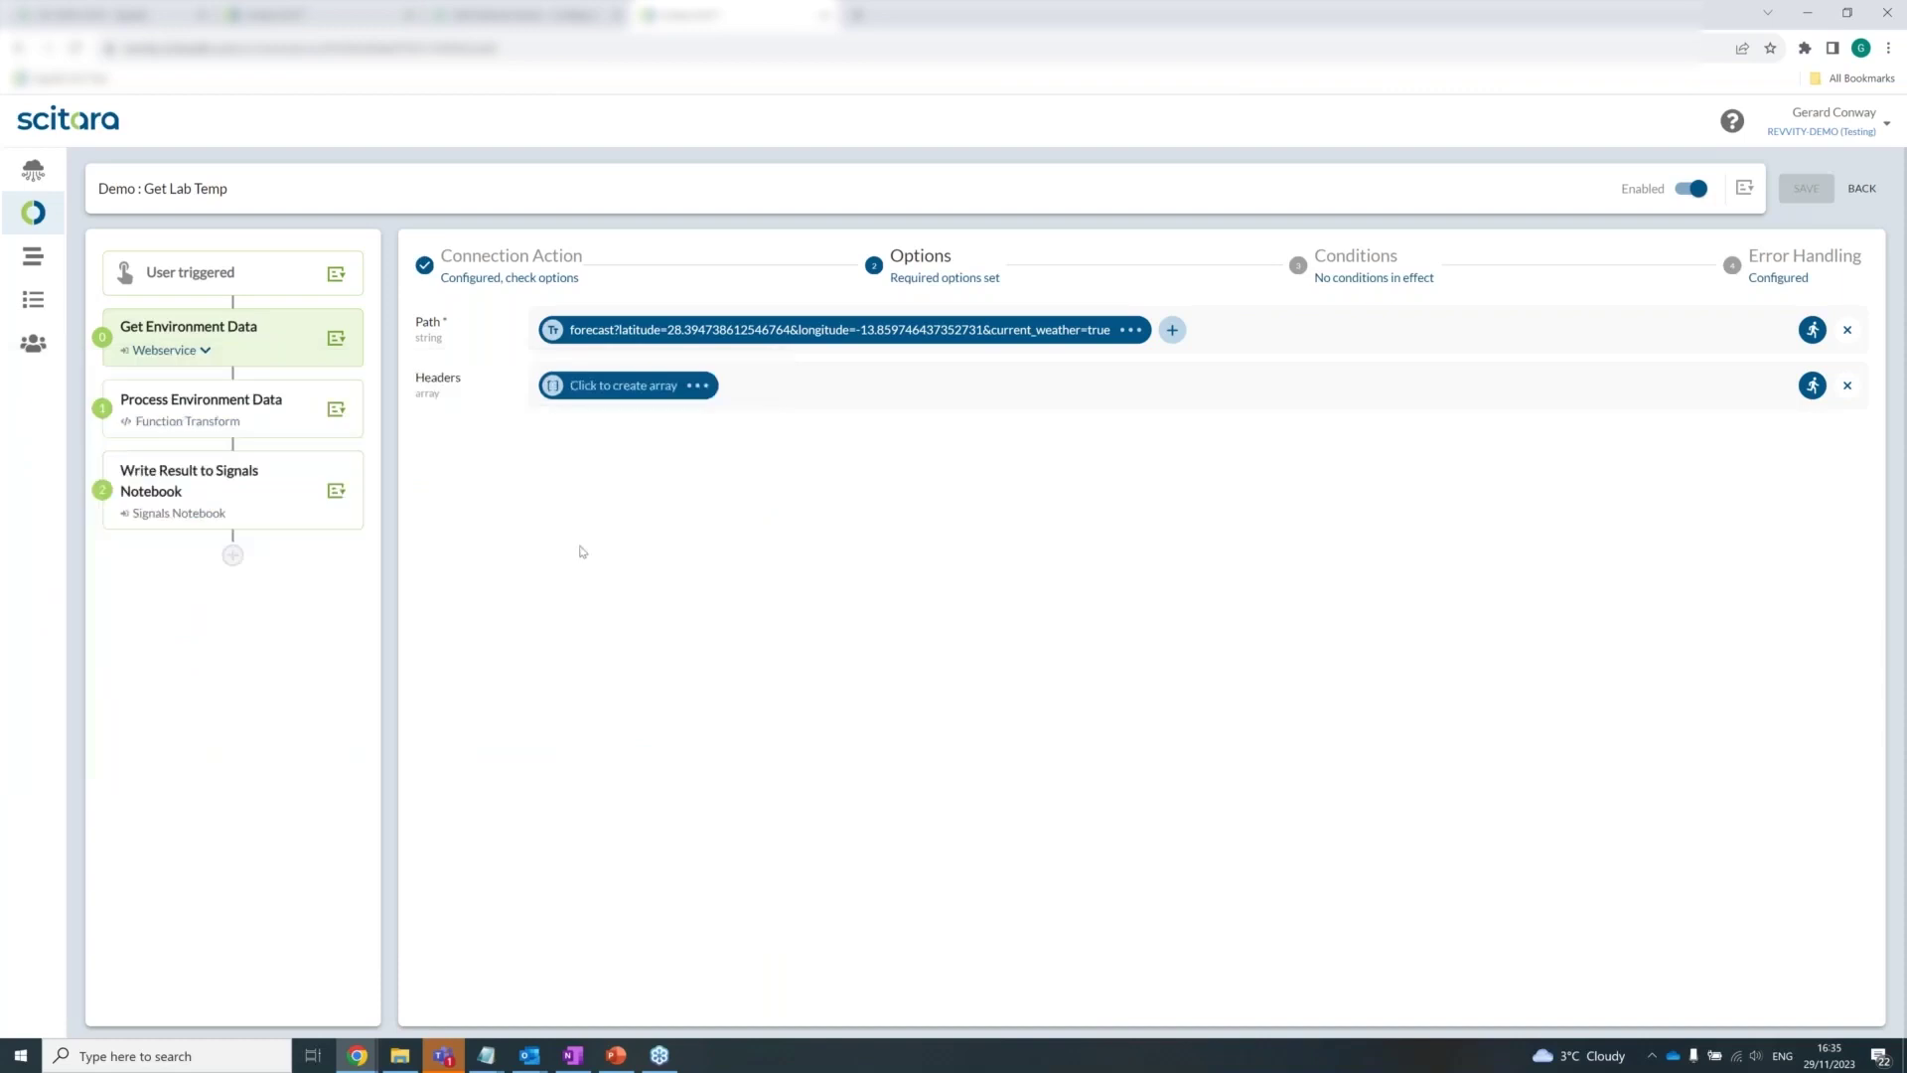
# Review the Process Environment Data transform code, focusing on the returned expression steps[0].result.body
pyautogui.click(263, 411)
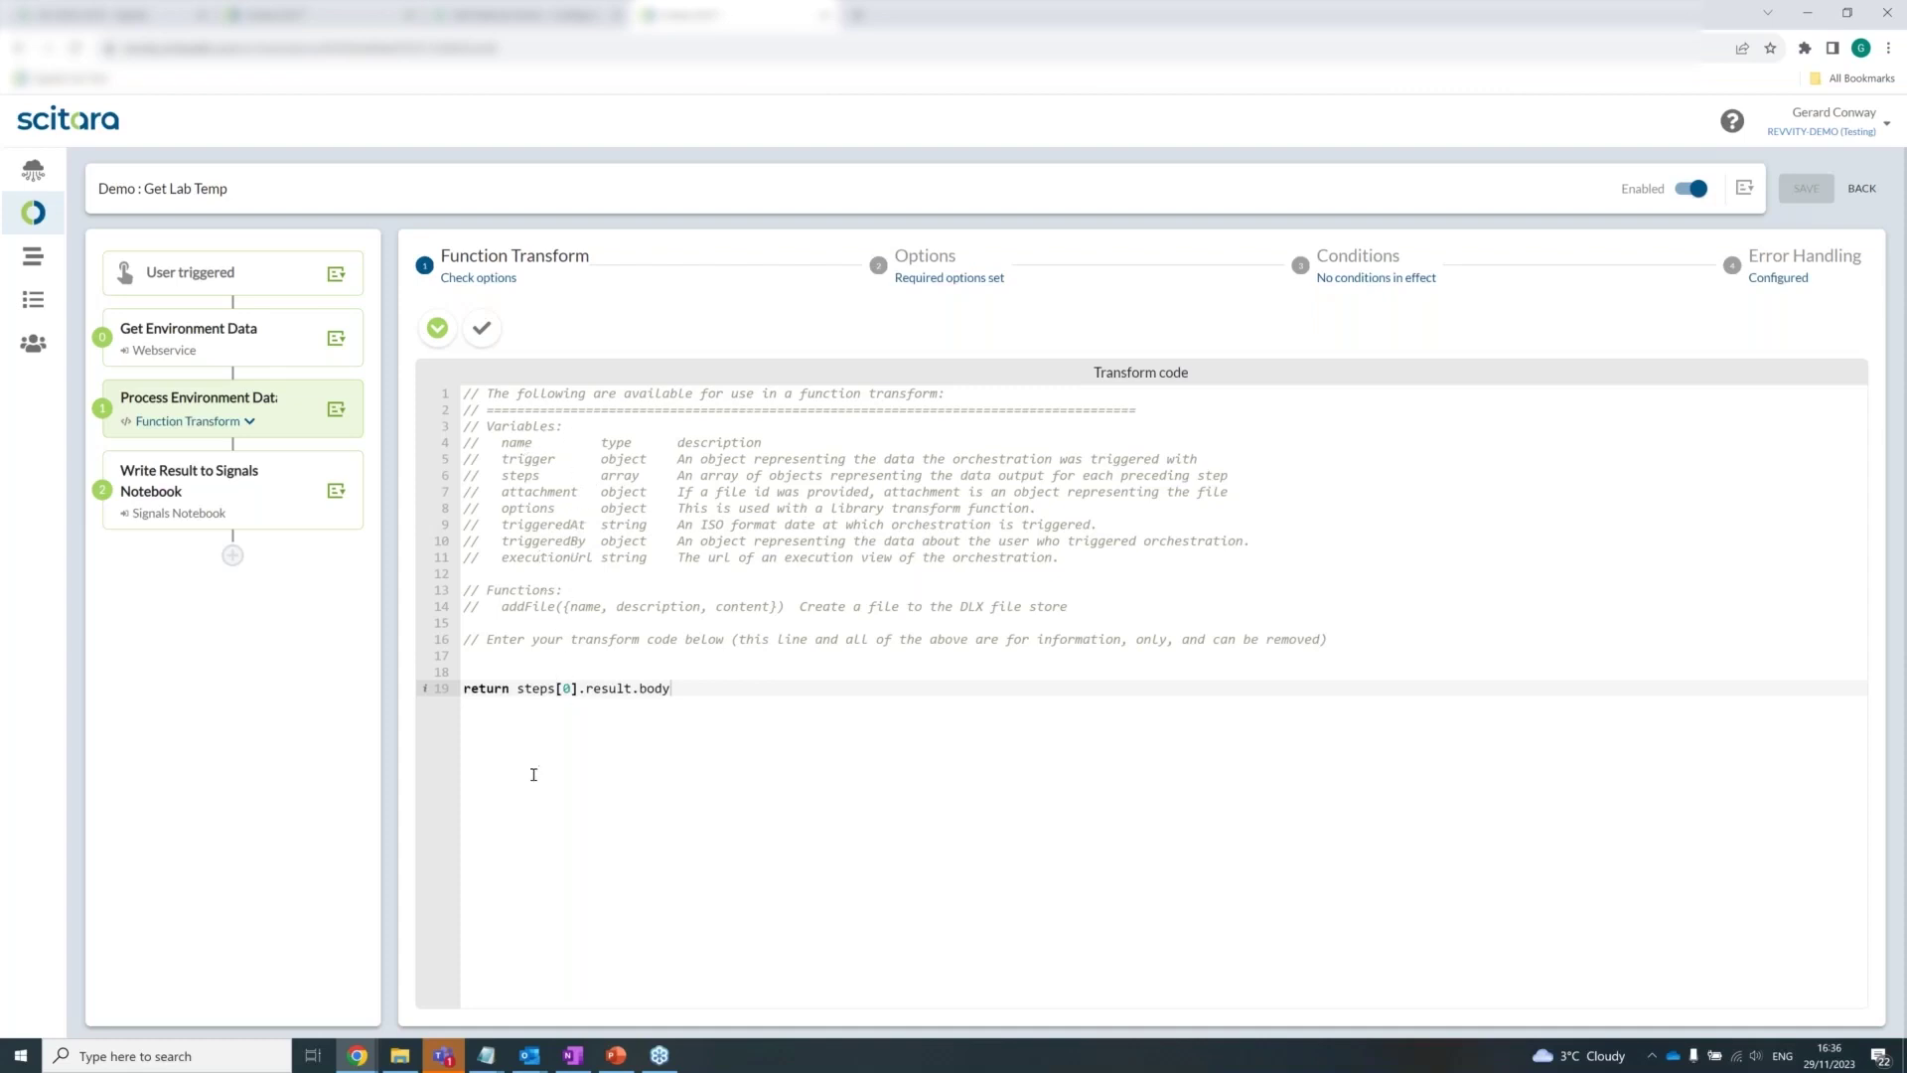
pyautogui.moveTo(671, 688); pyautogui.dragTo(524, 687)
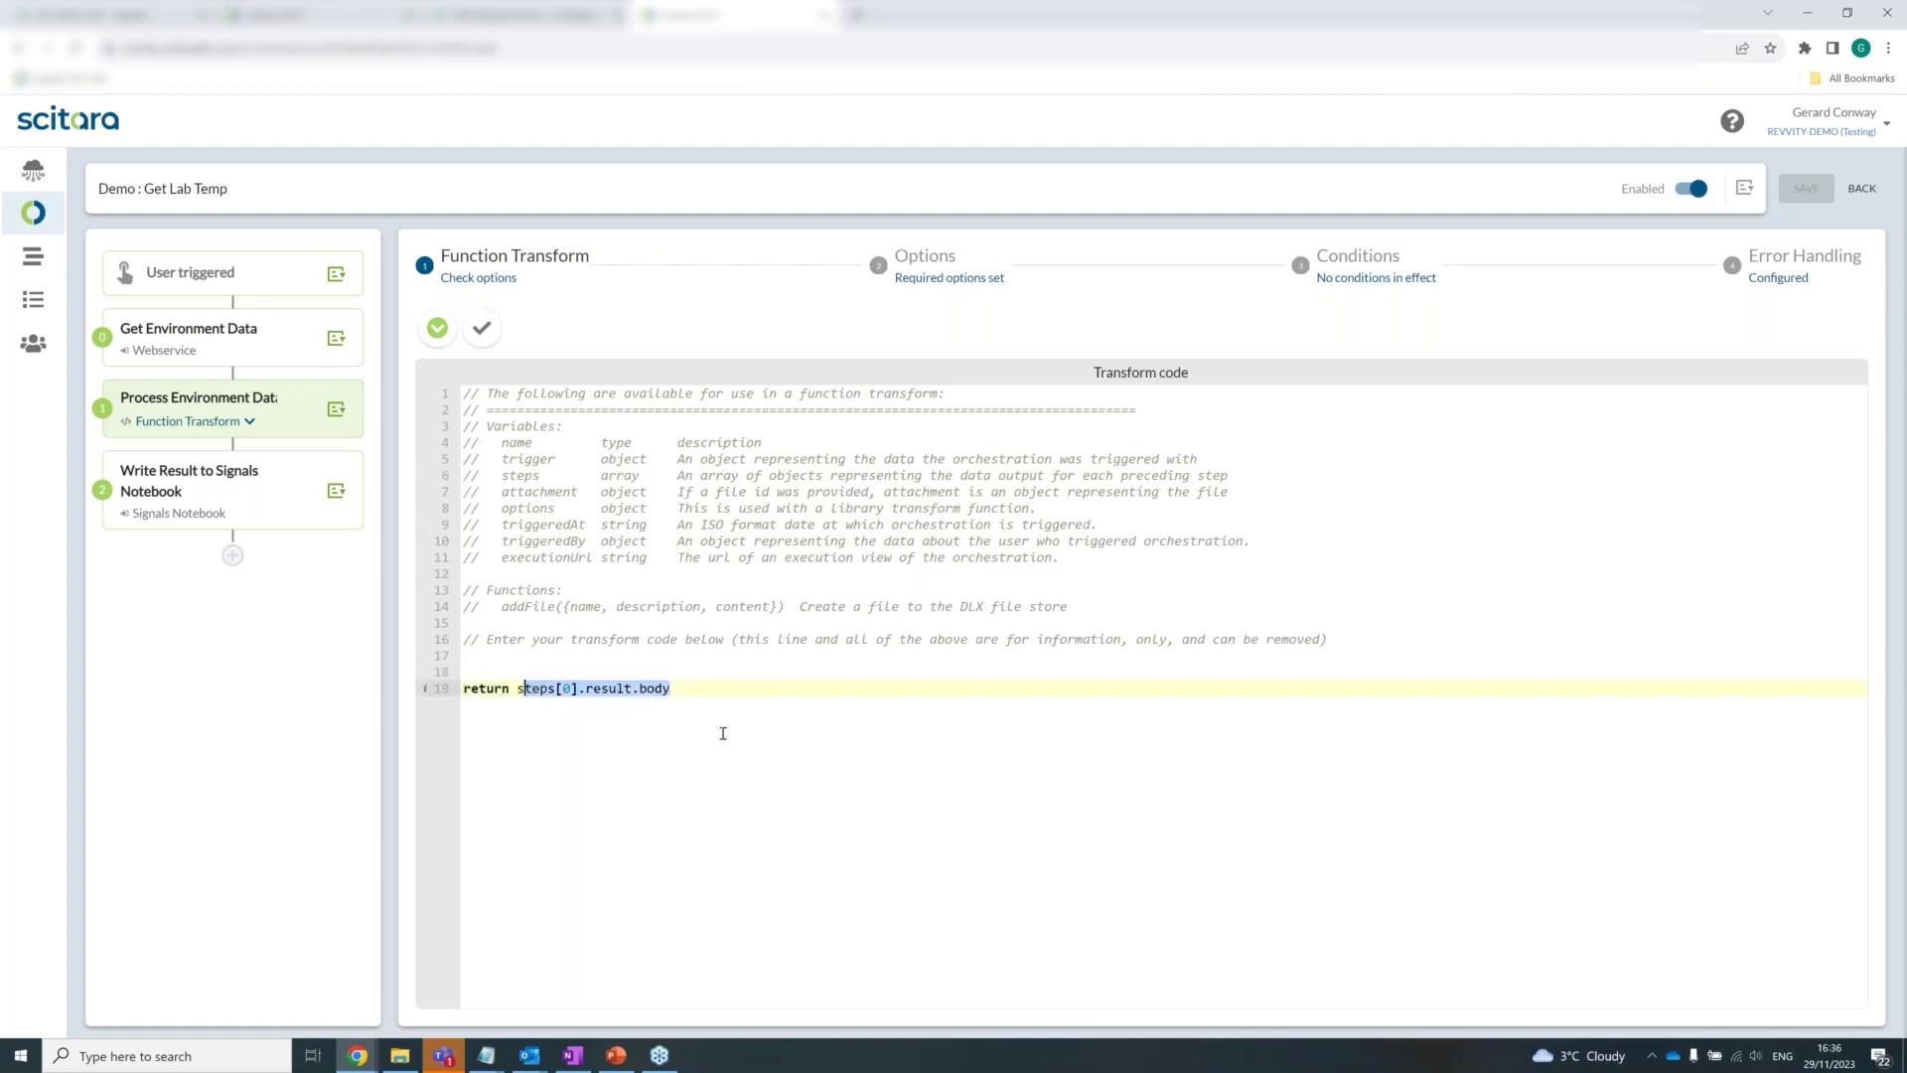
pyautogui.click(674, 696)
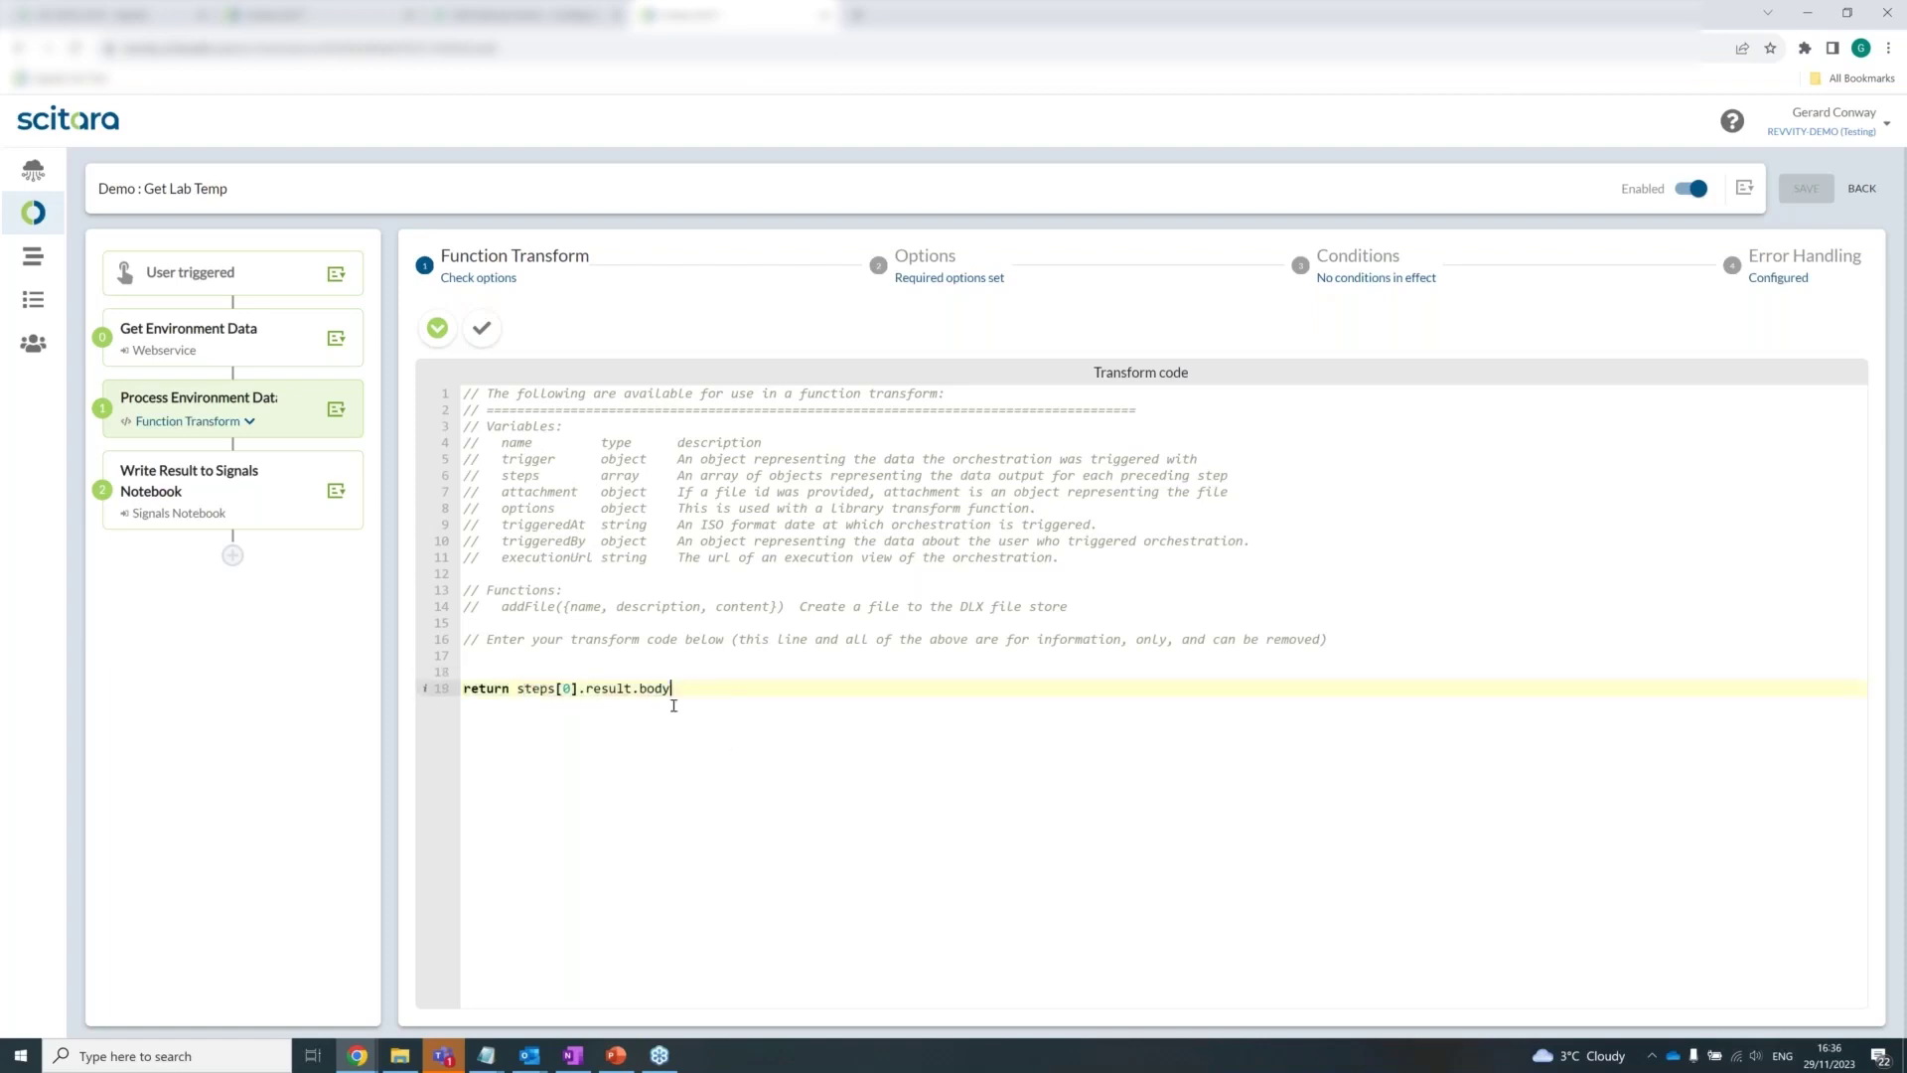
pyautogui.doubleClick(654, 688)
# Browse the transform's data references down to the first step's result and check the Process Environment Data output
pyautogui.click(439, 334)
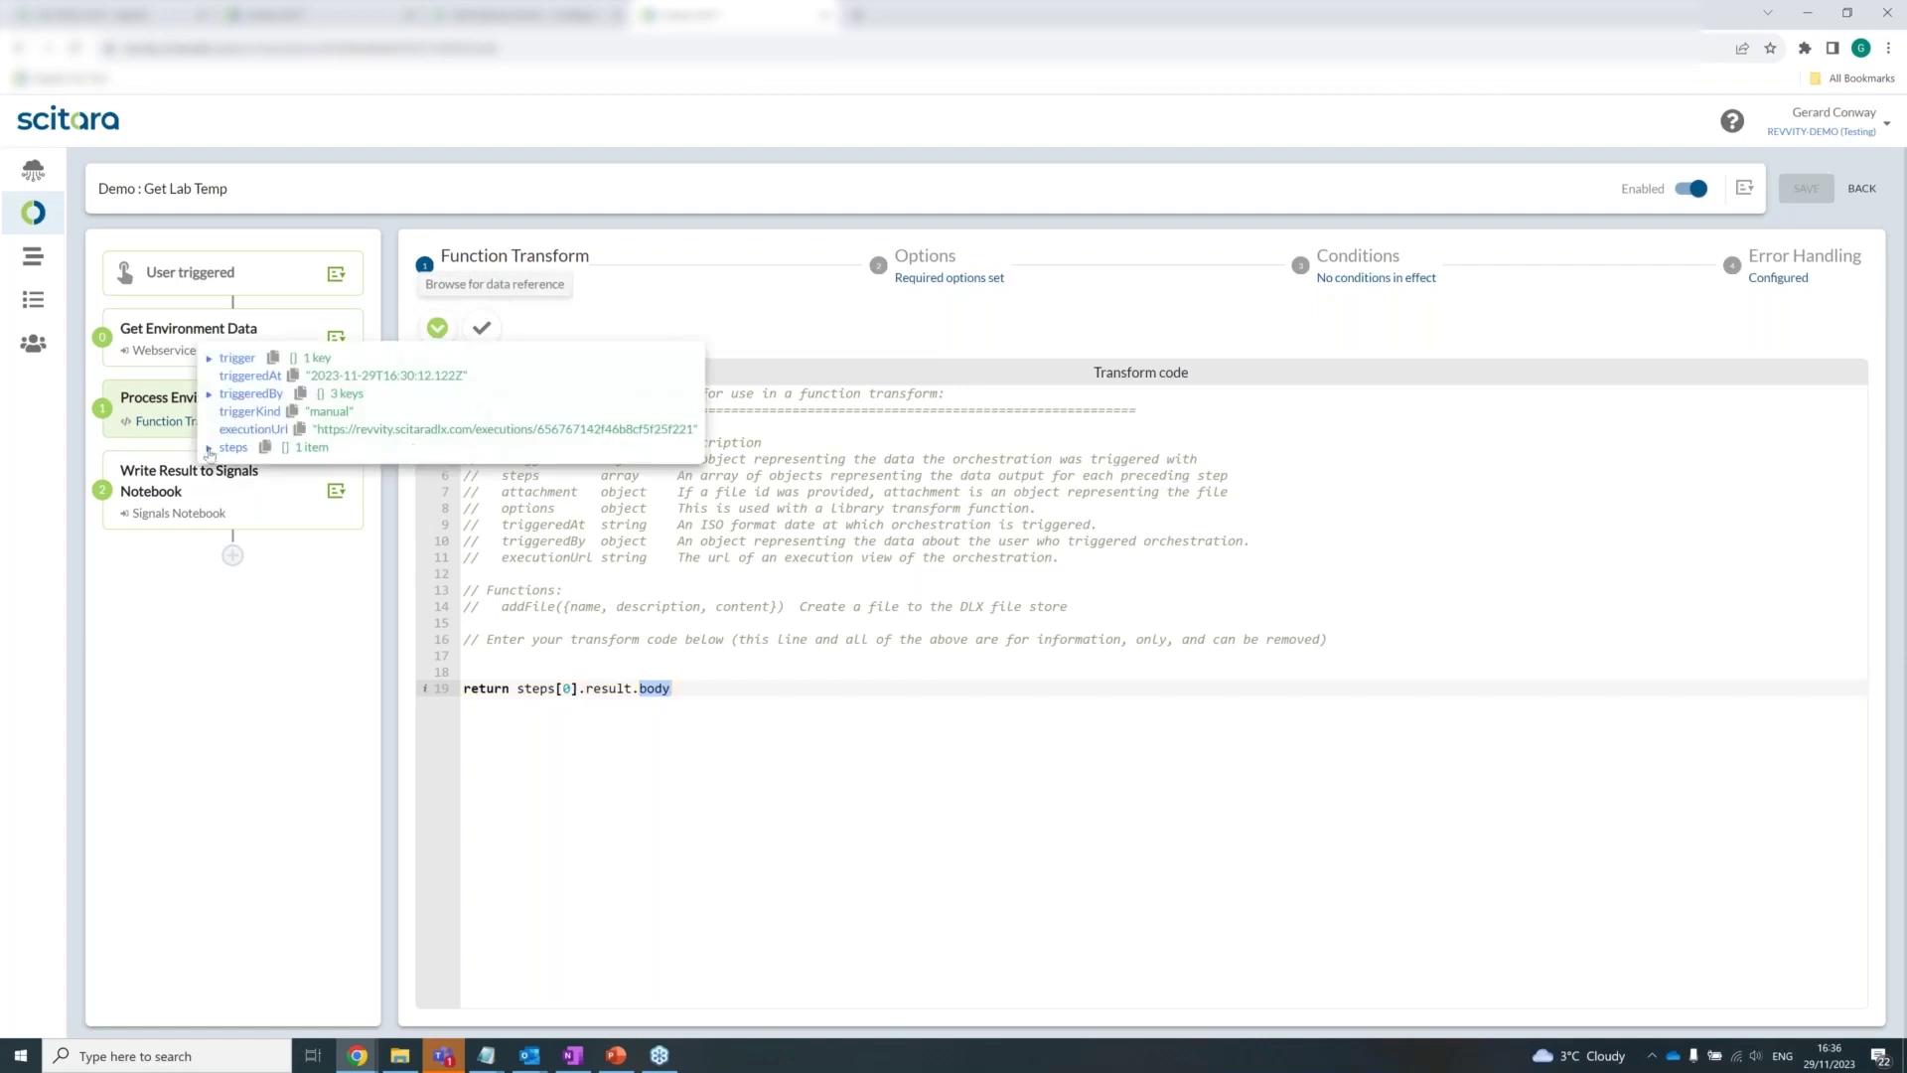
pyautogui.click(209, 448)
pyautogui.click(220, 466)
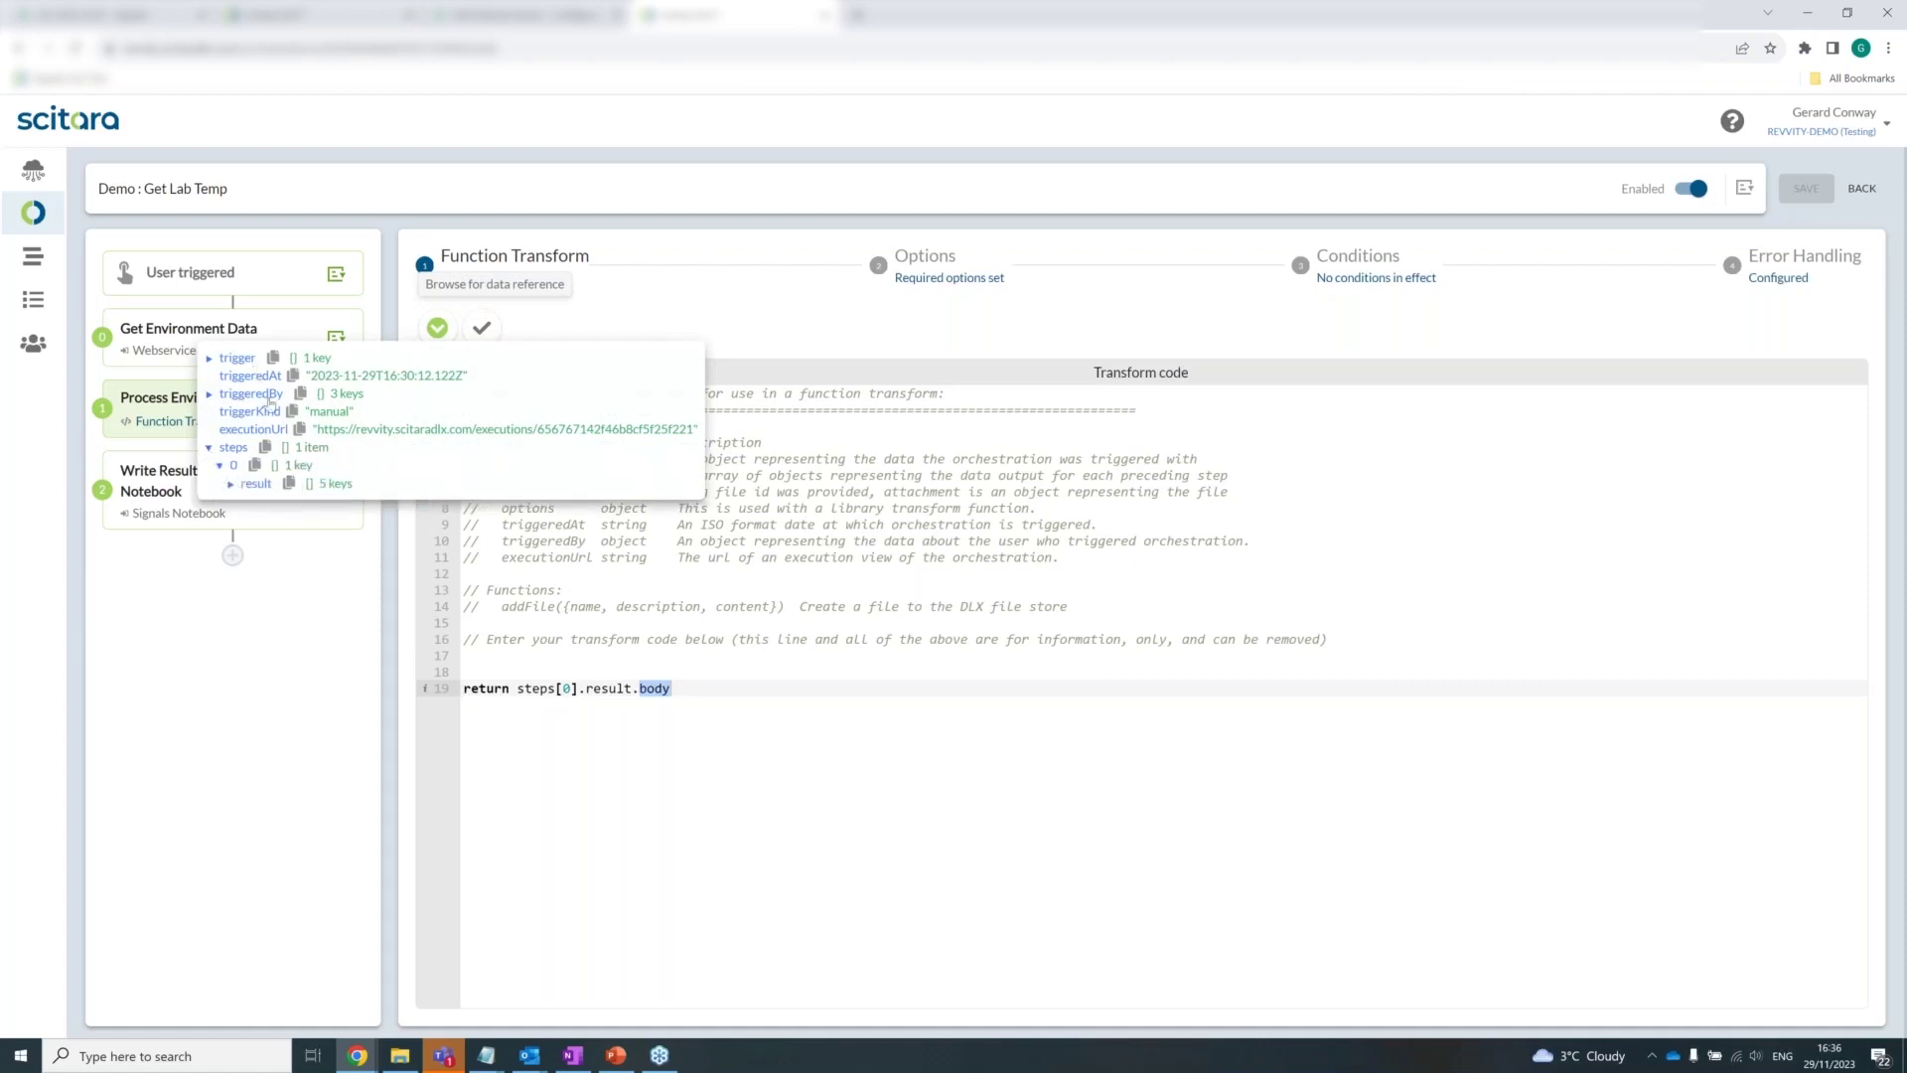
pyautogui.click(289, 484)
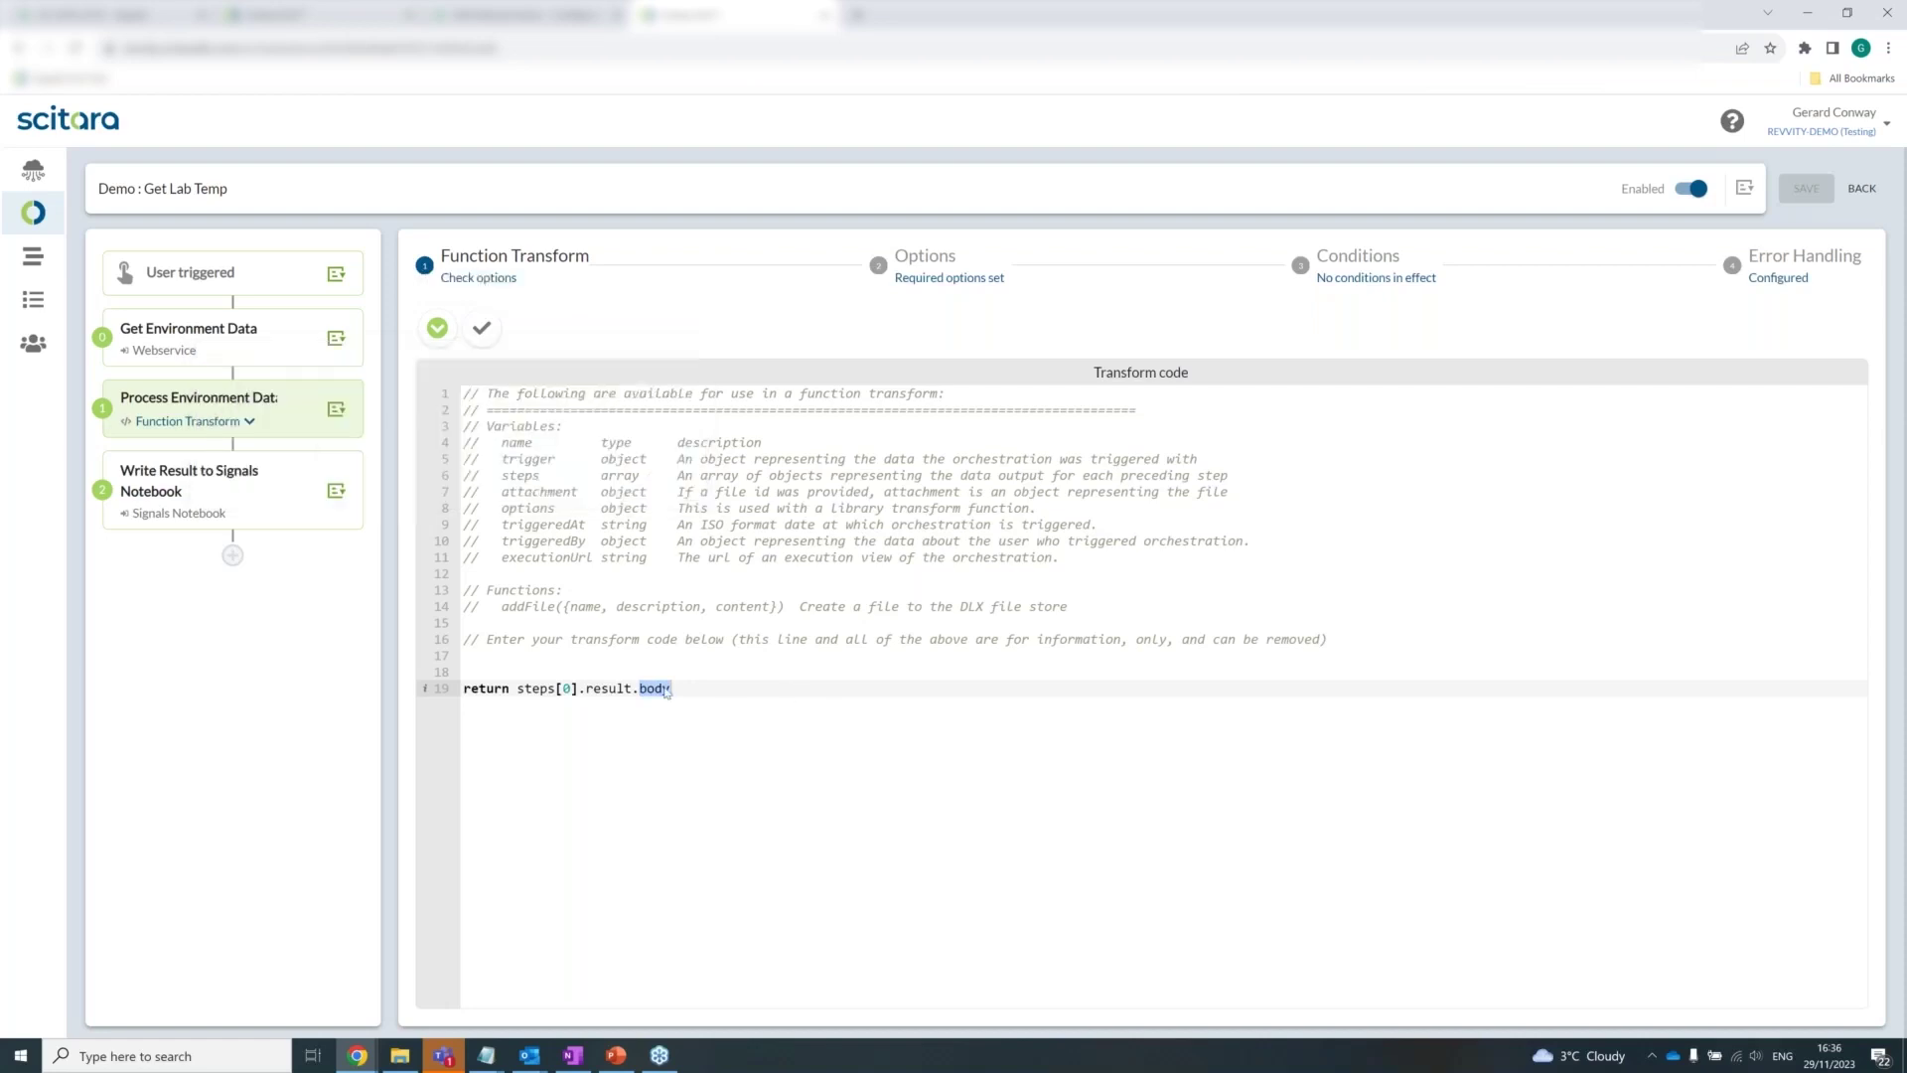
pyautogui.click(339, 418)
pyautogui.click(283, 475)
# Review the Write Result to Signals Notebook step's connection and the alternatives to its Add admin defined table rows action
pyautogui.click(242, 489)
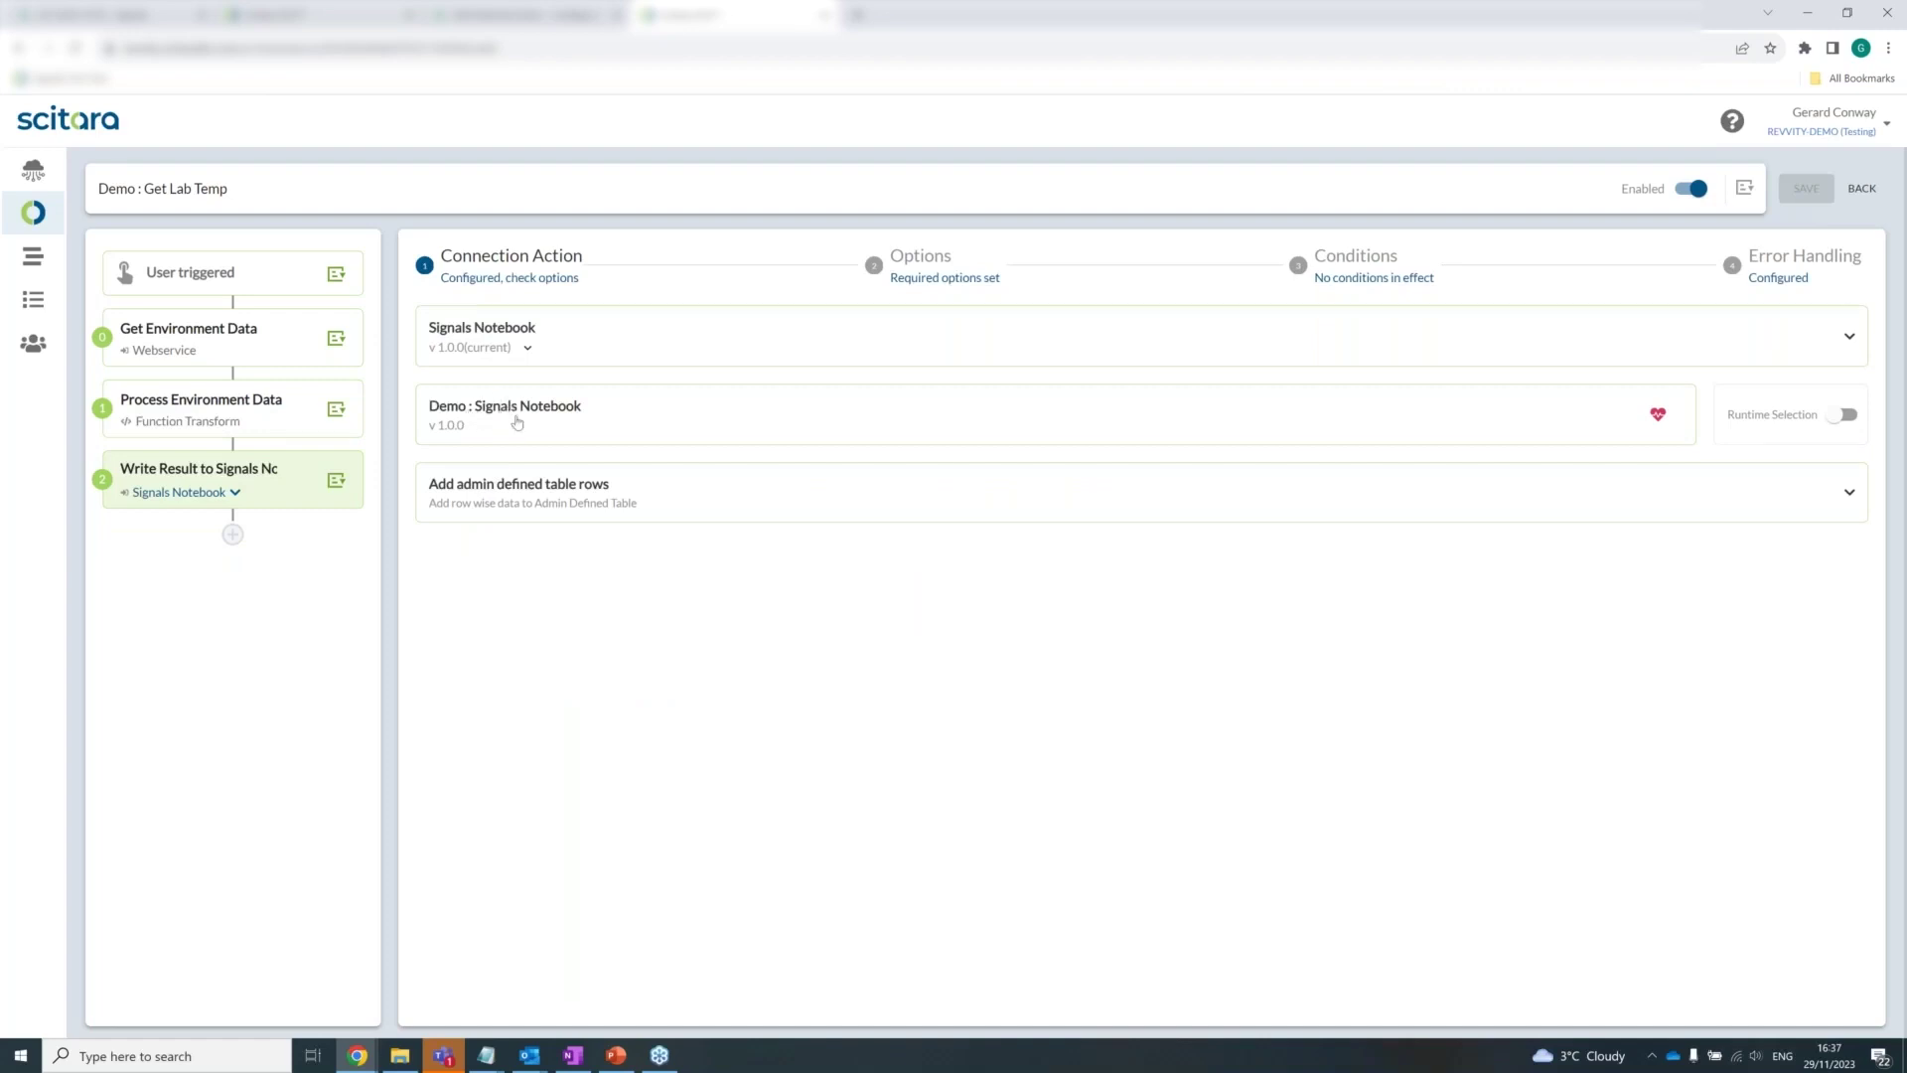
pyautogui.click(491, 502)
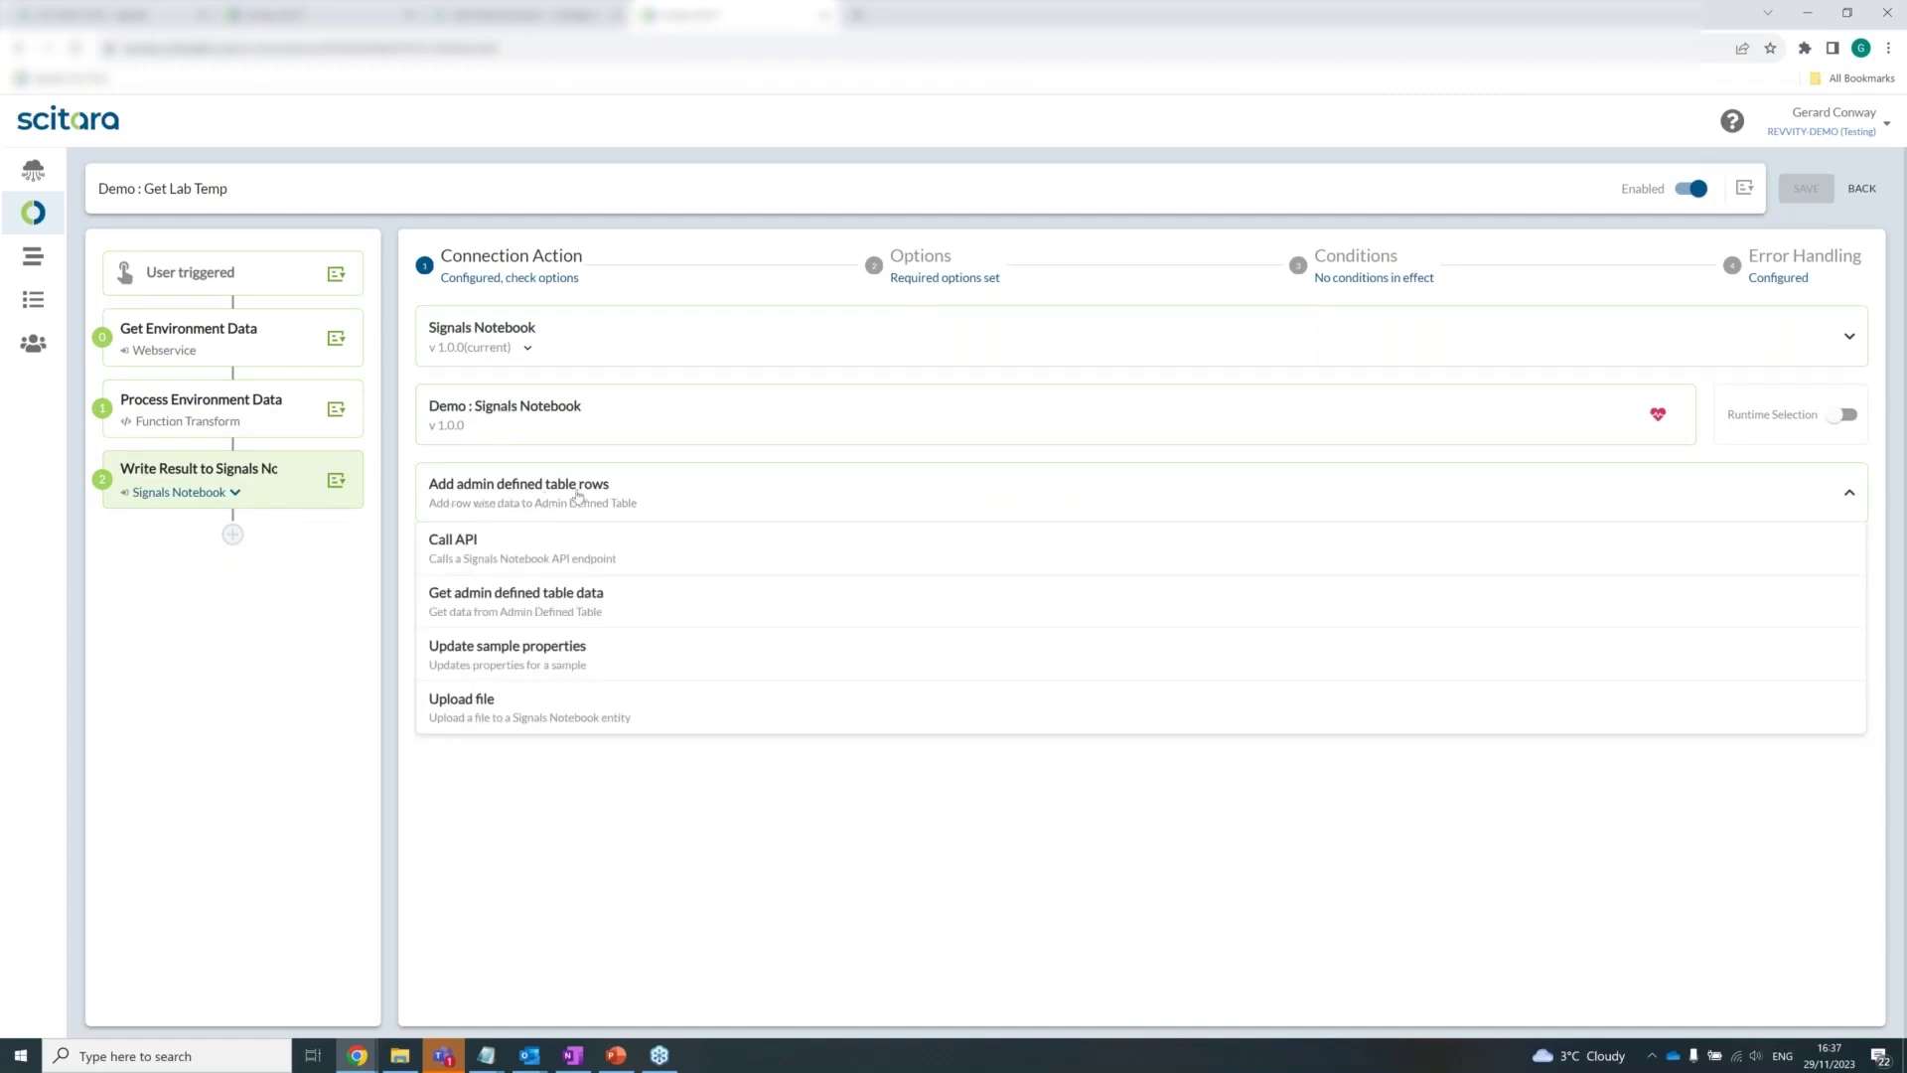
pyautogui.click(608, 759)
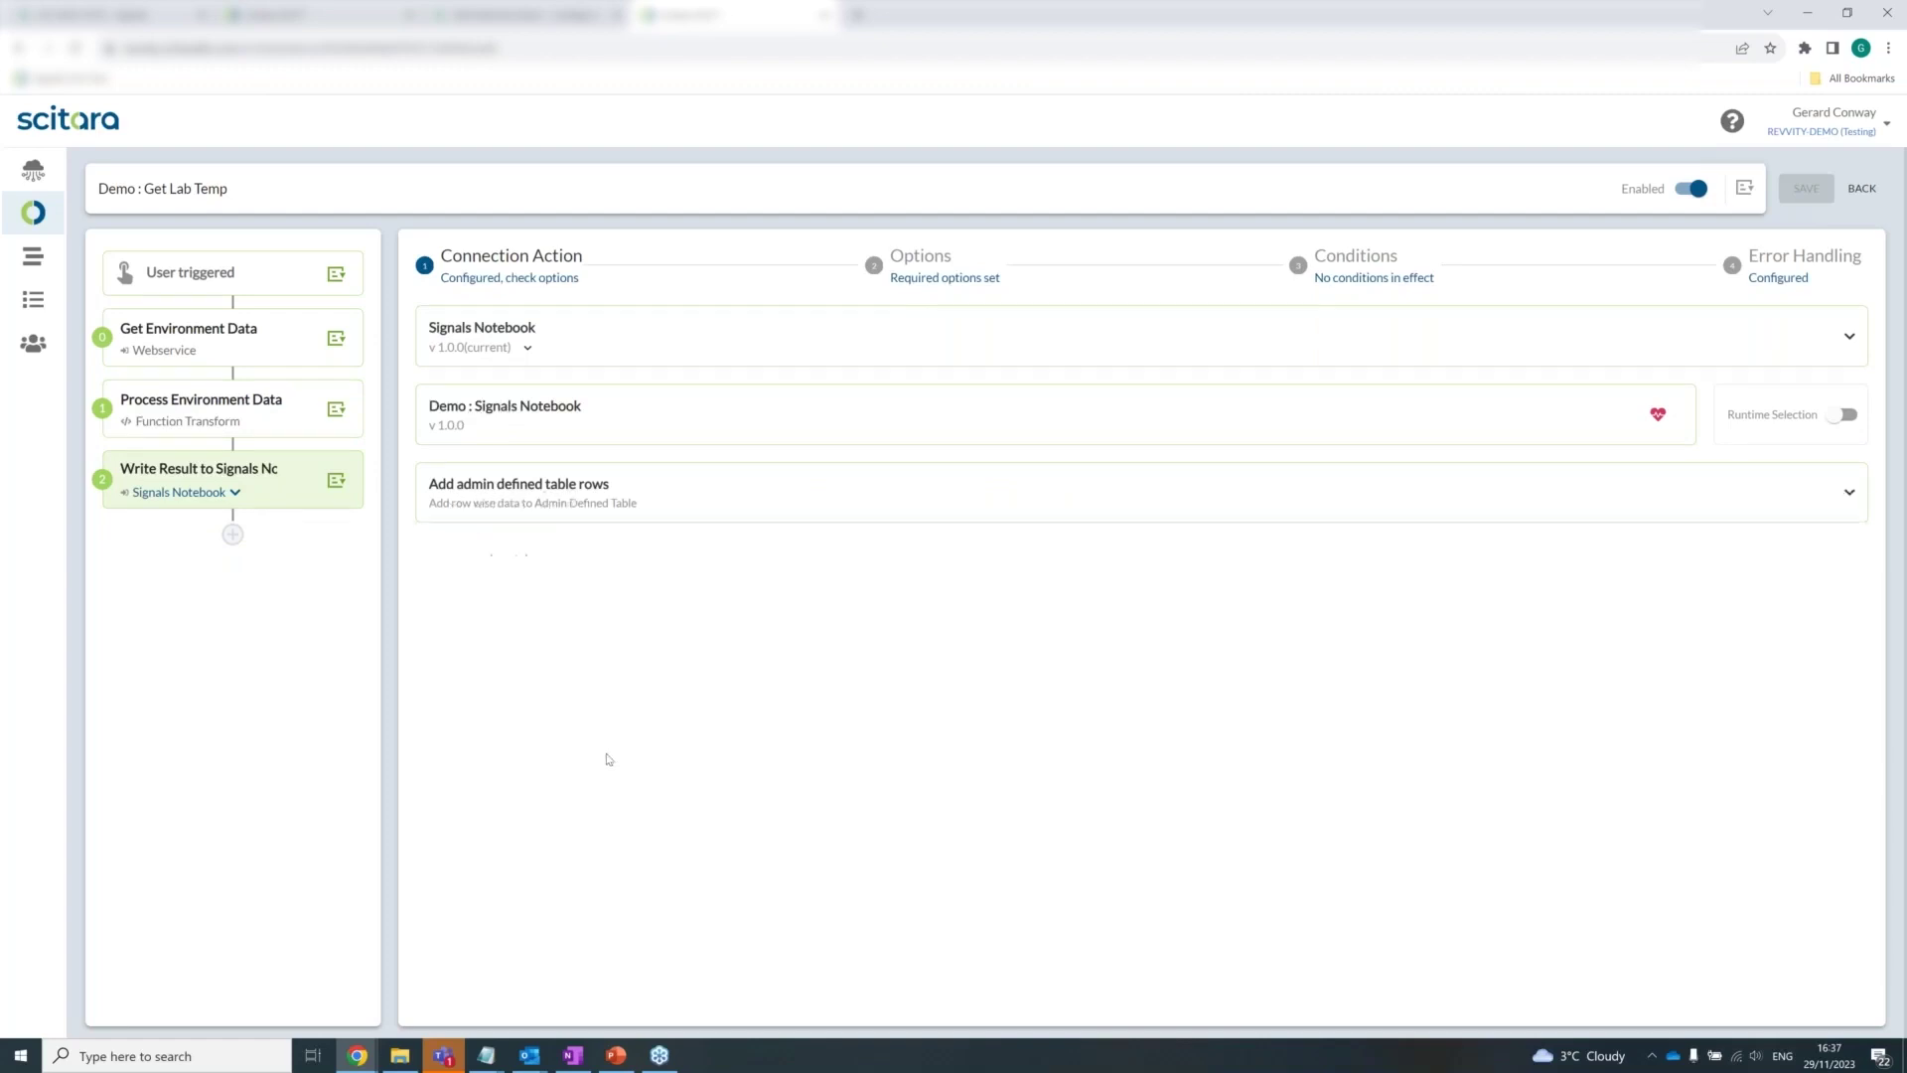
# In the Write Result to Signals Notebook options, pick the trigger's __eid value as the ADT ID reference
pyautogui.click(911, 260)
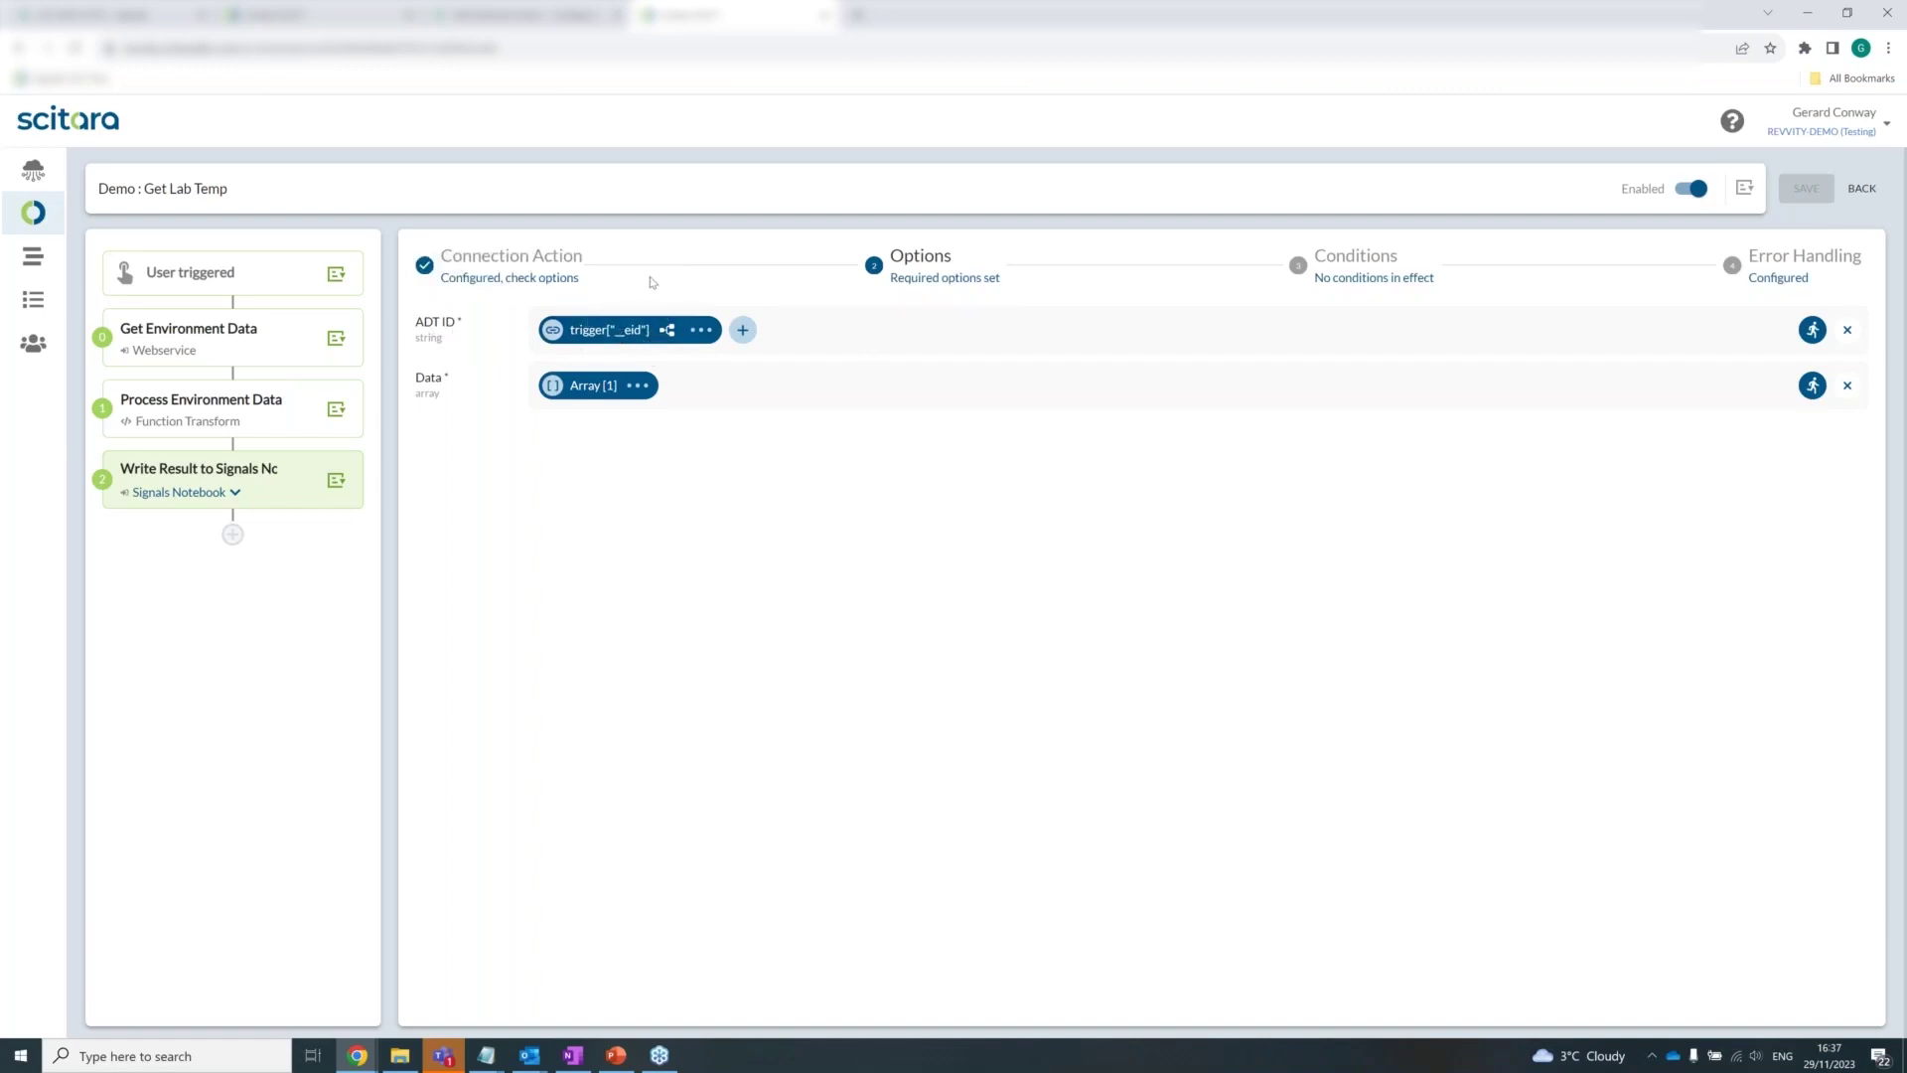
pyautogui.click(668, 334)
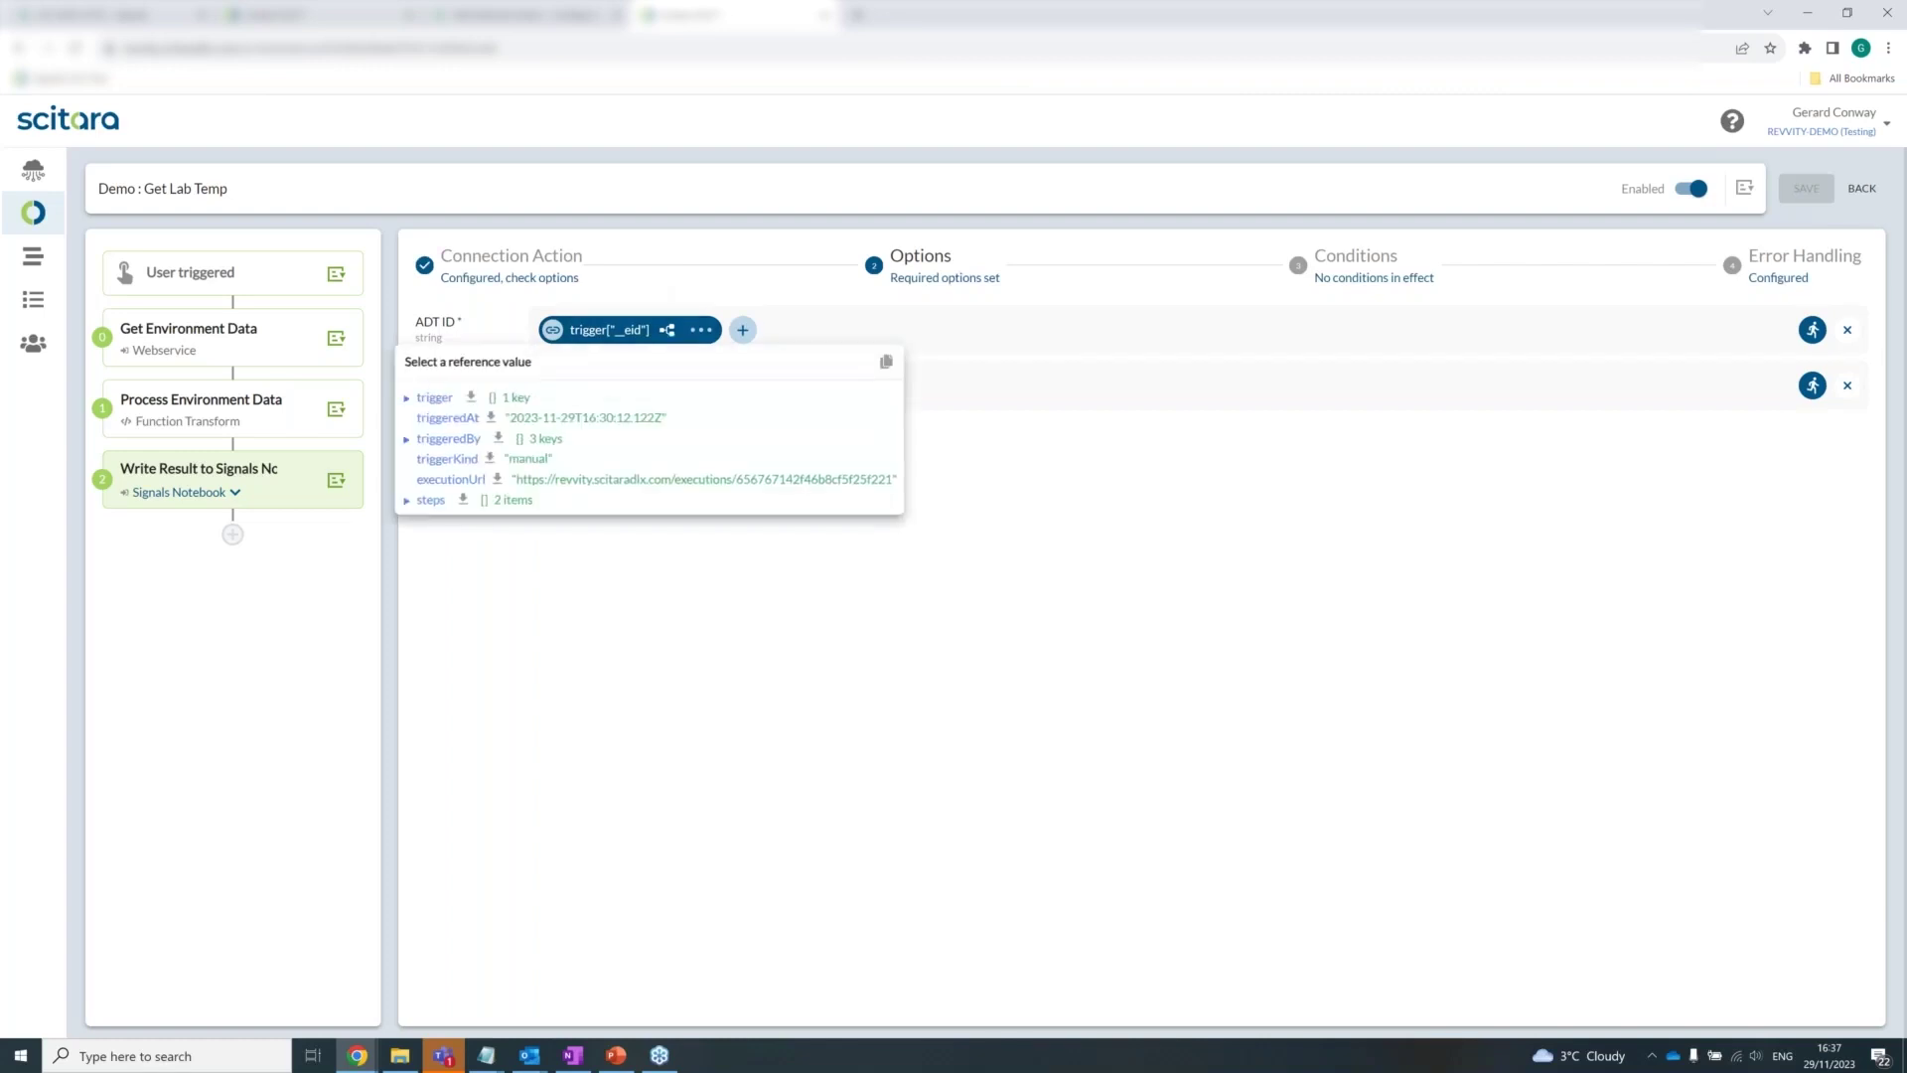
pyautogui.click(407, 502)
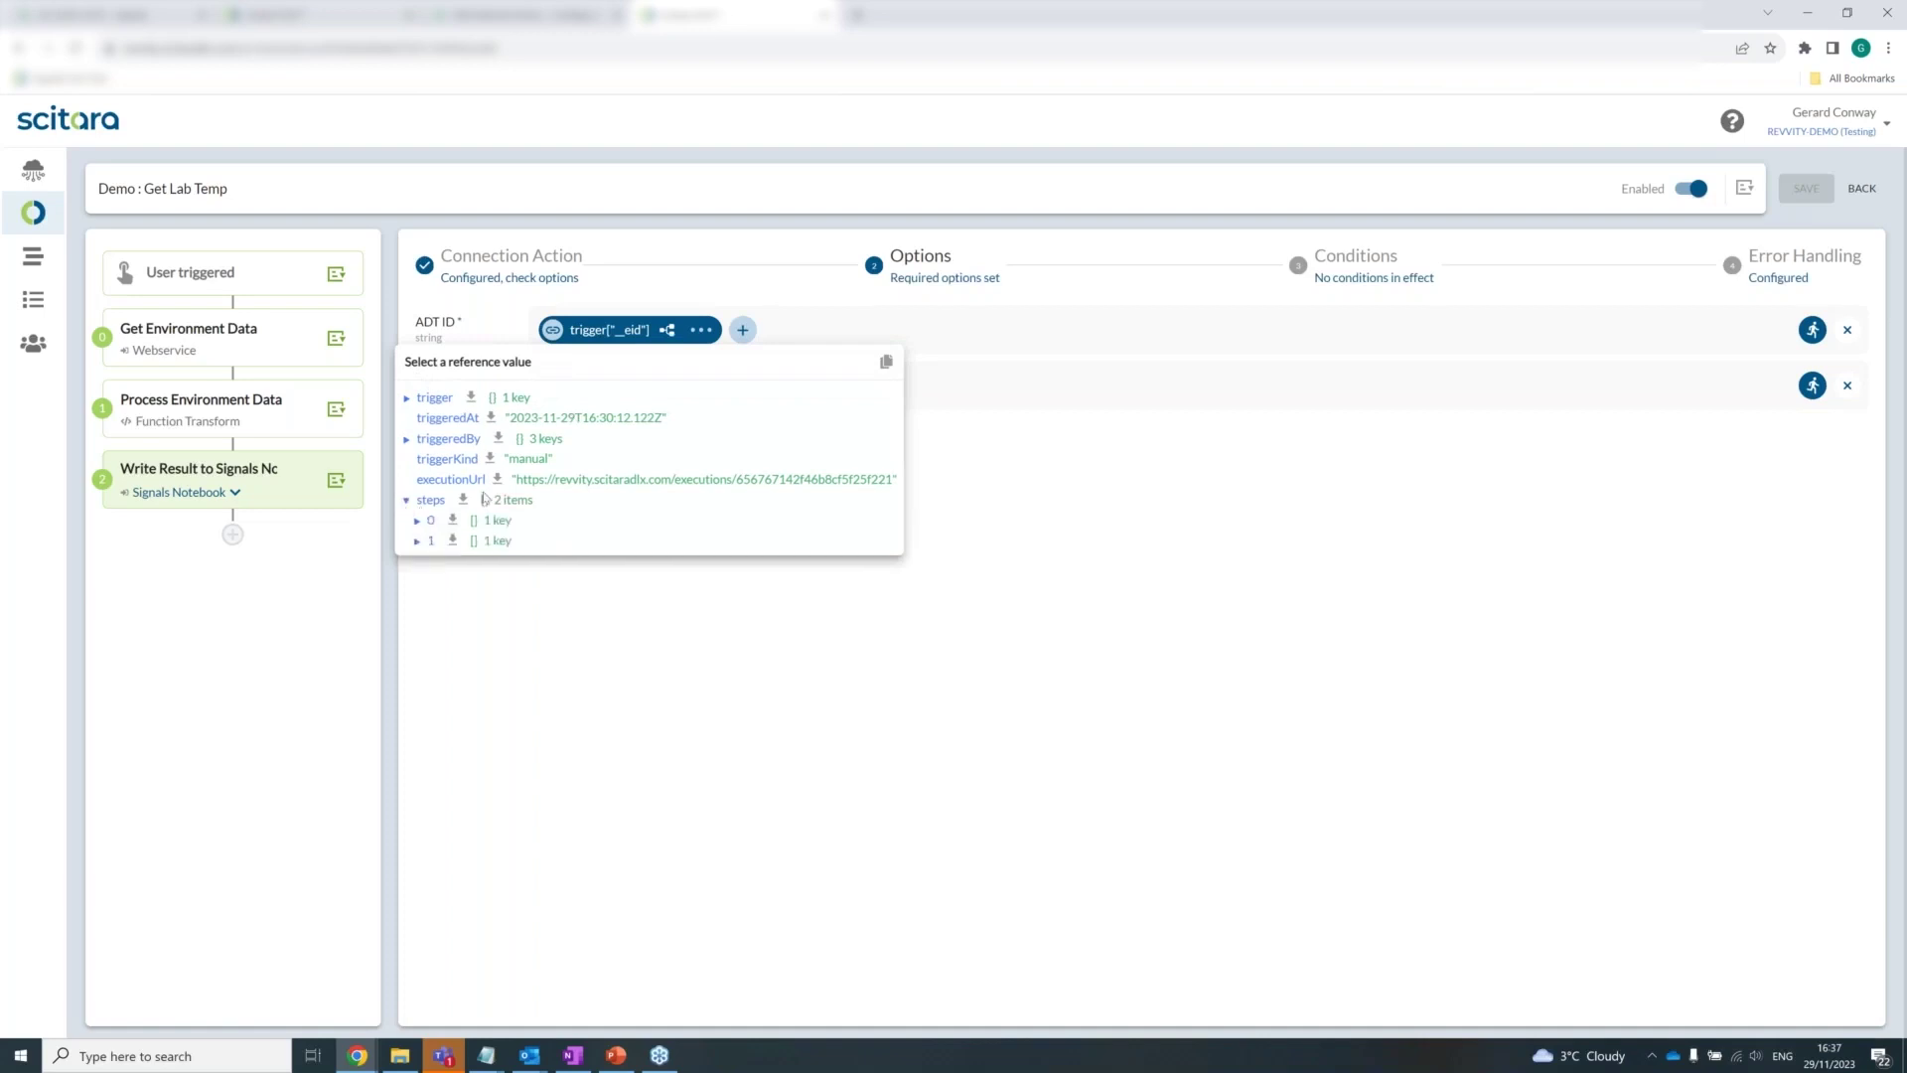
pyautogui.click(433, 399)
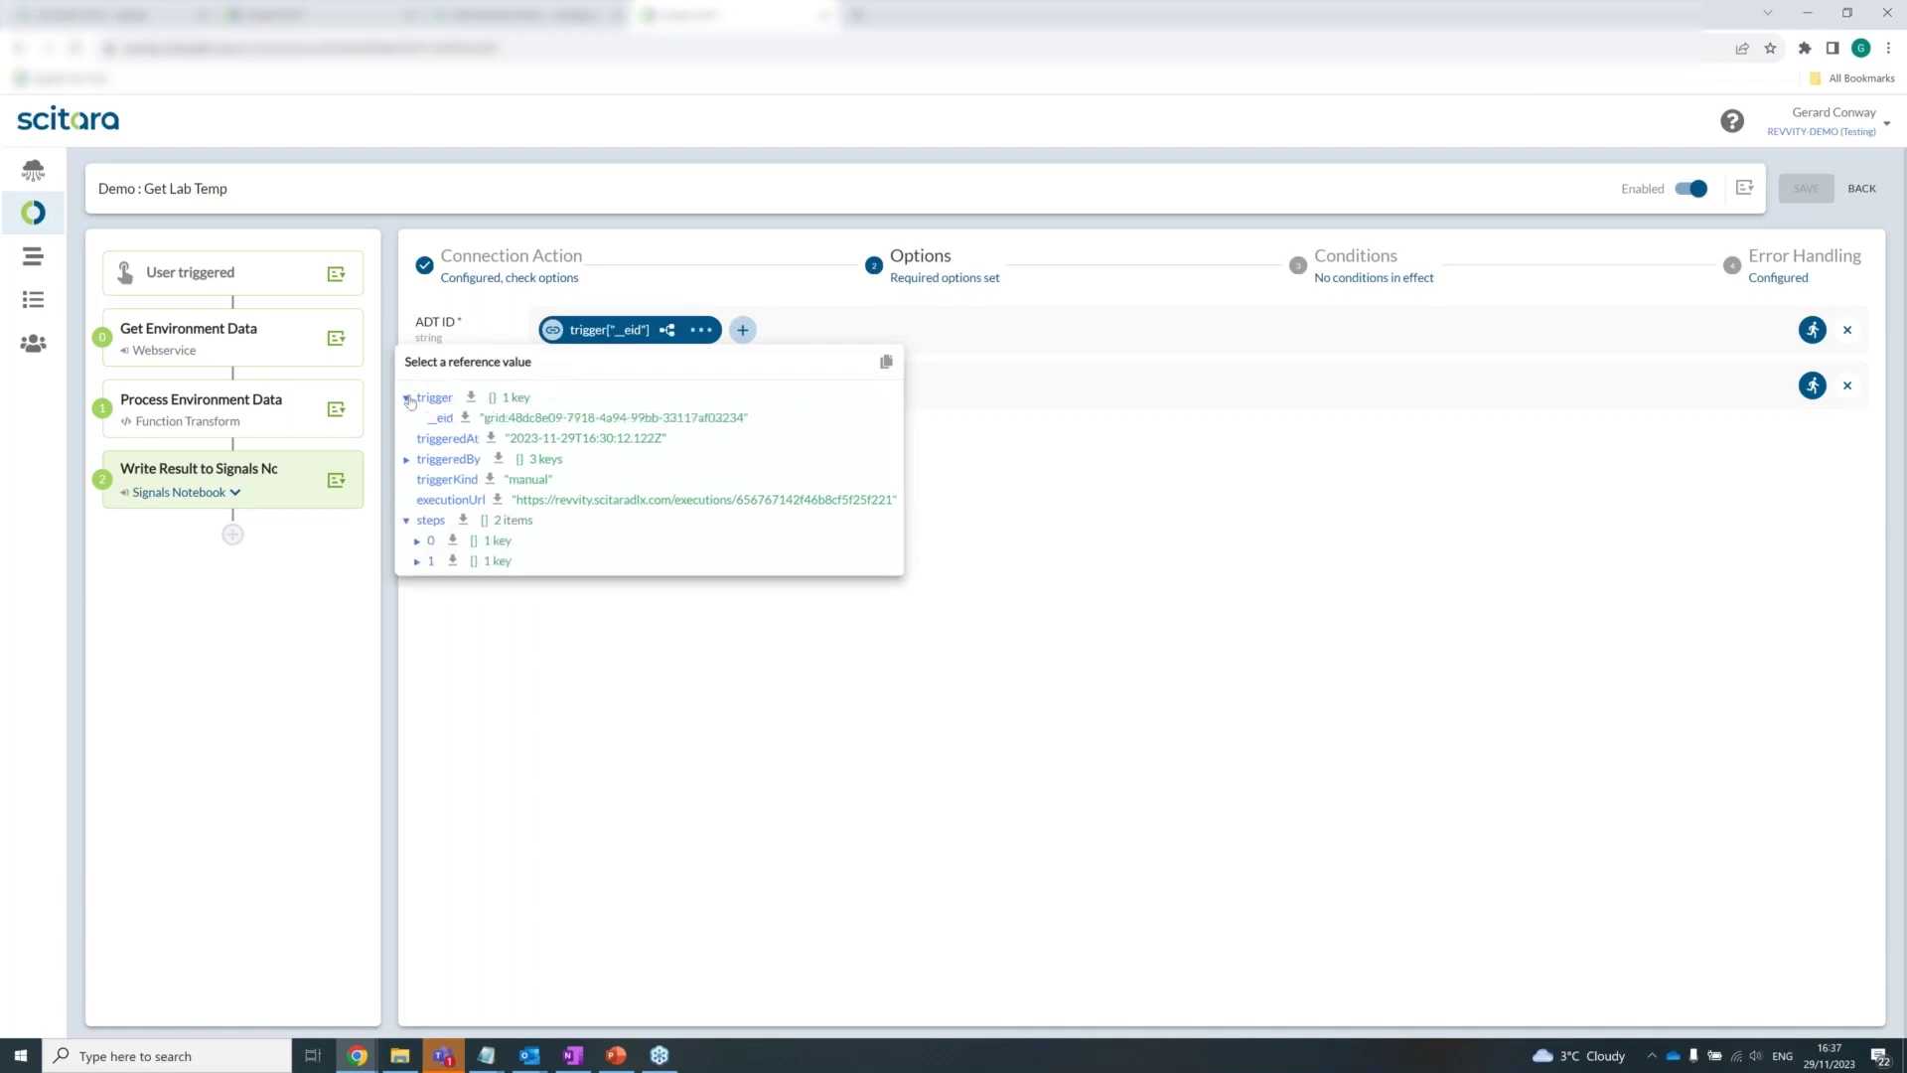
pyautogui.click(465, 417)
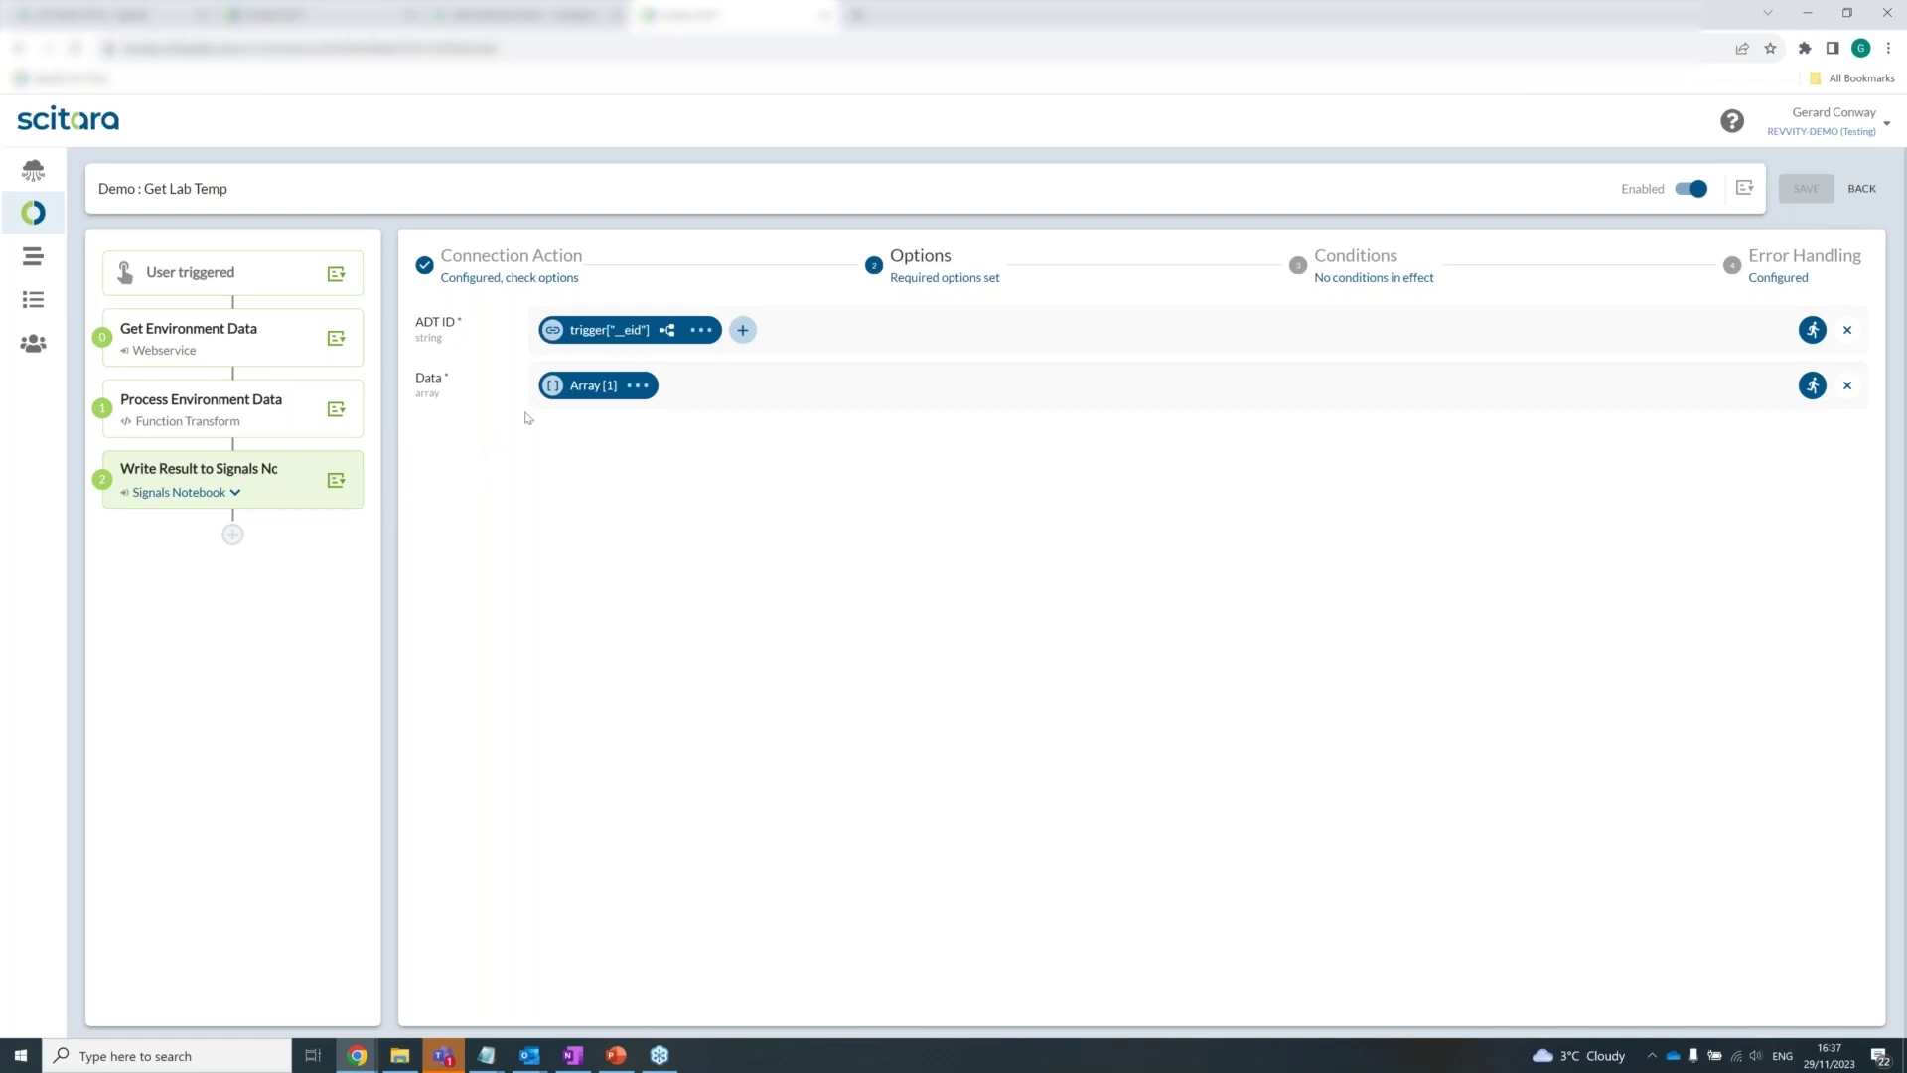
# Map the Date Time field in the Data array's object to current_weather time from step 1's result output
pyautogui.click(586, 389)
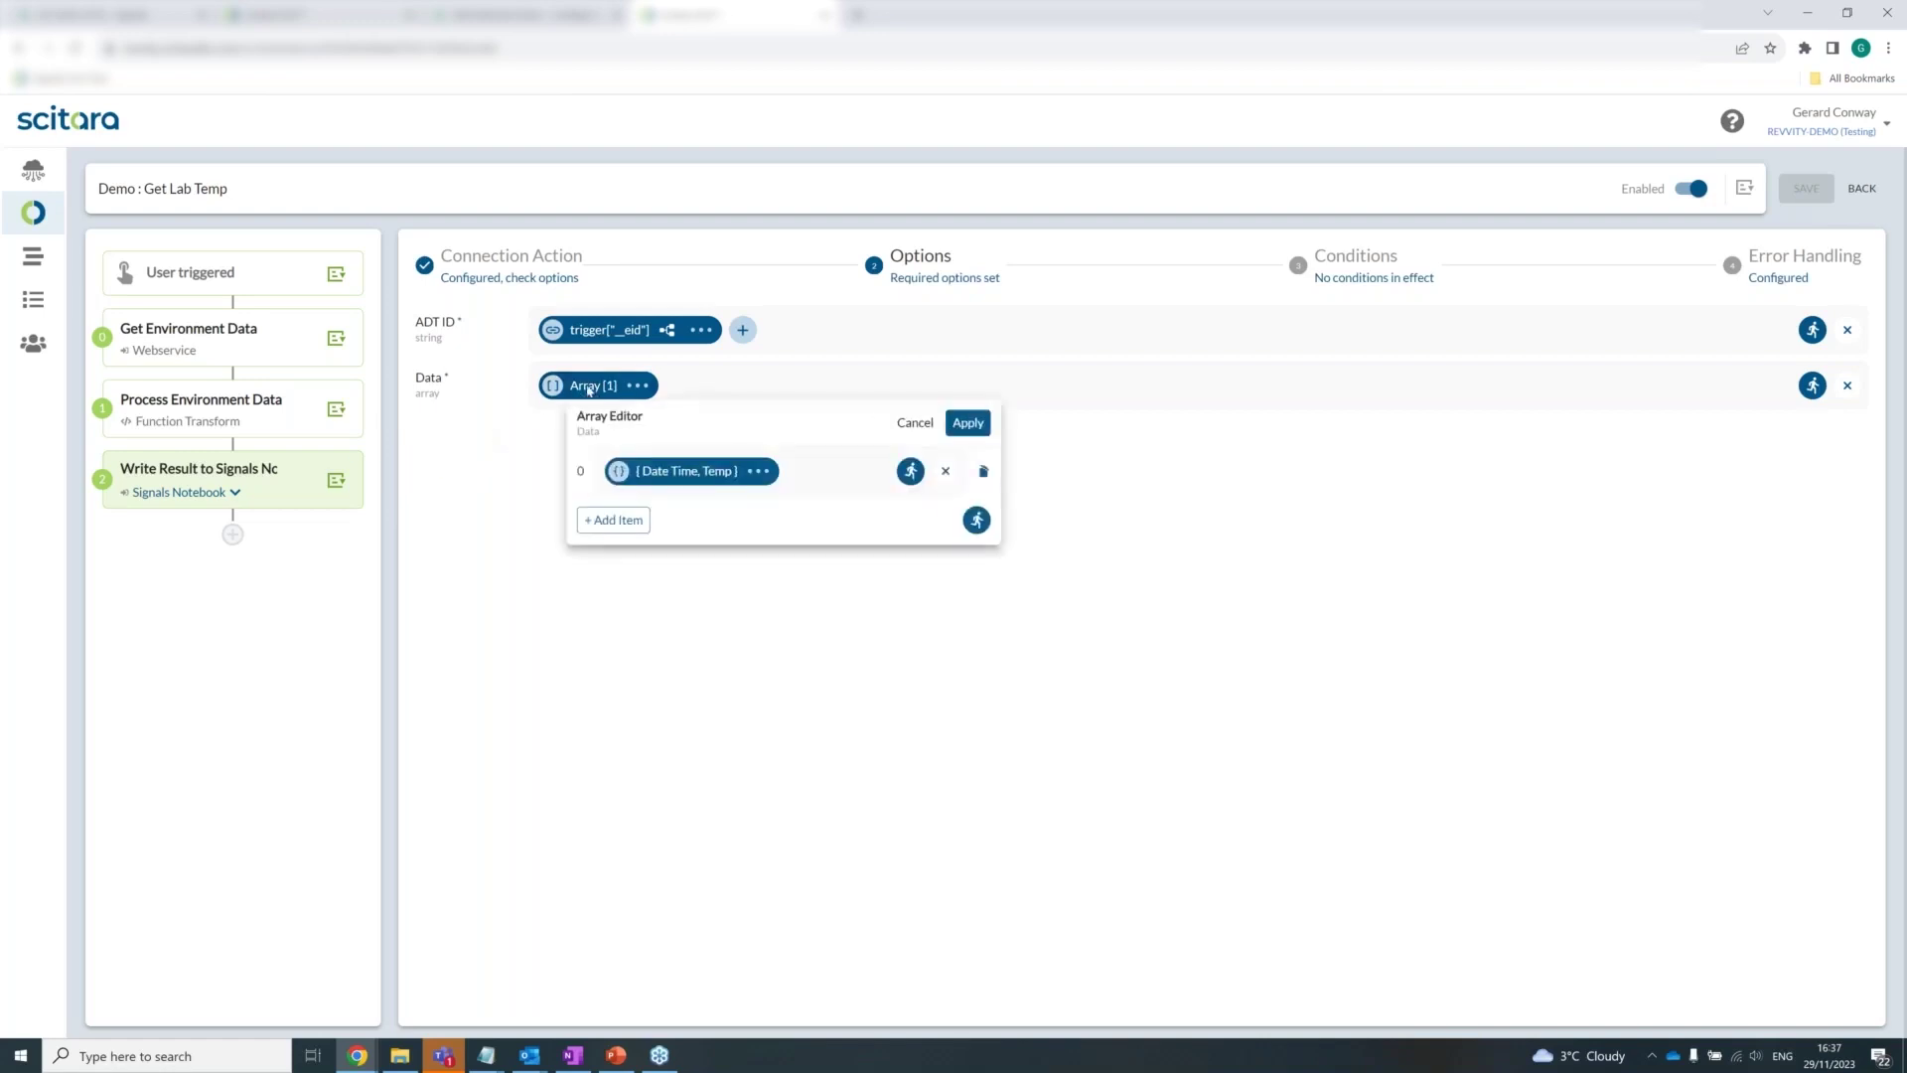
pyautogui.click(677, 473)
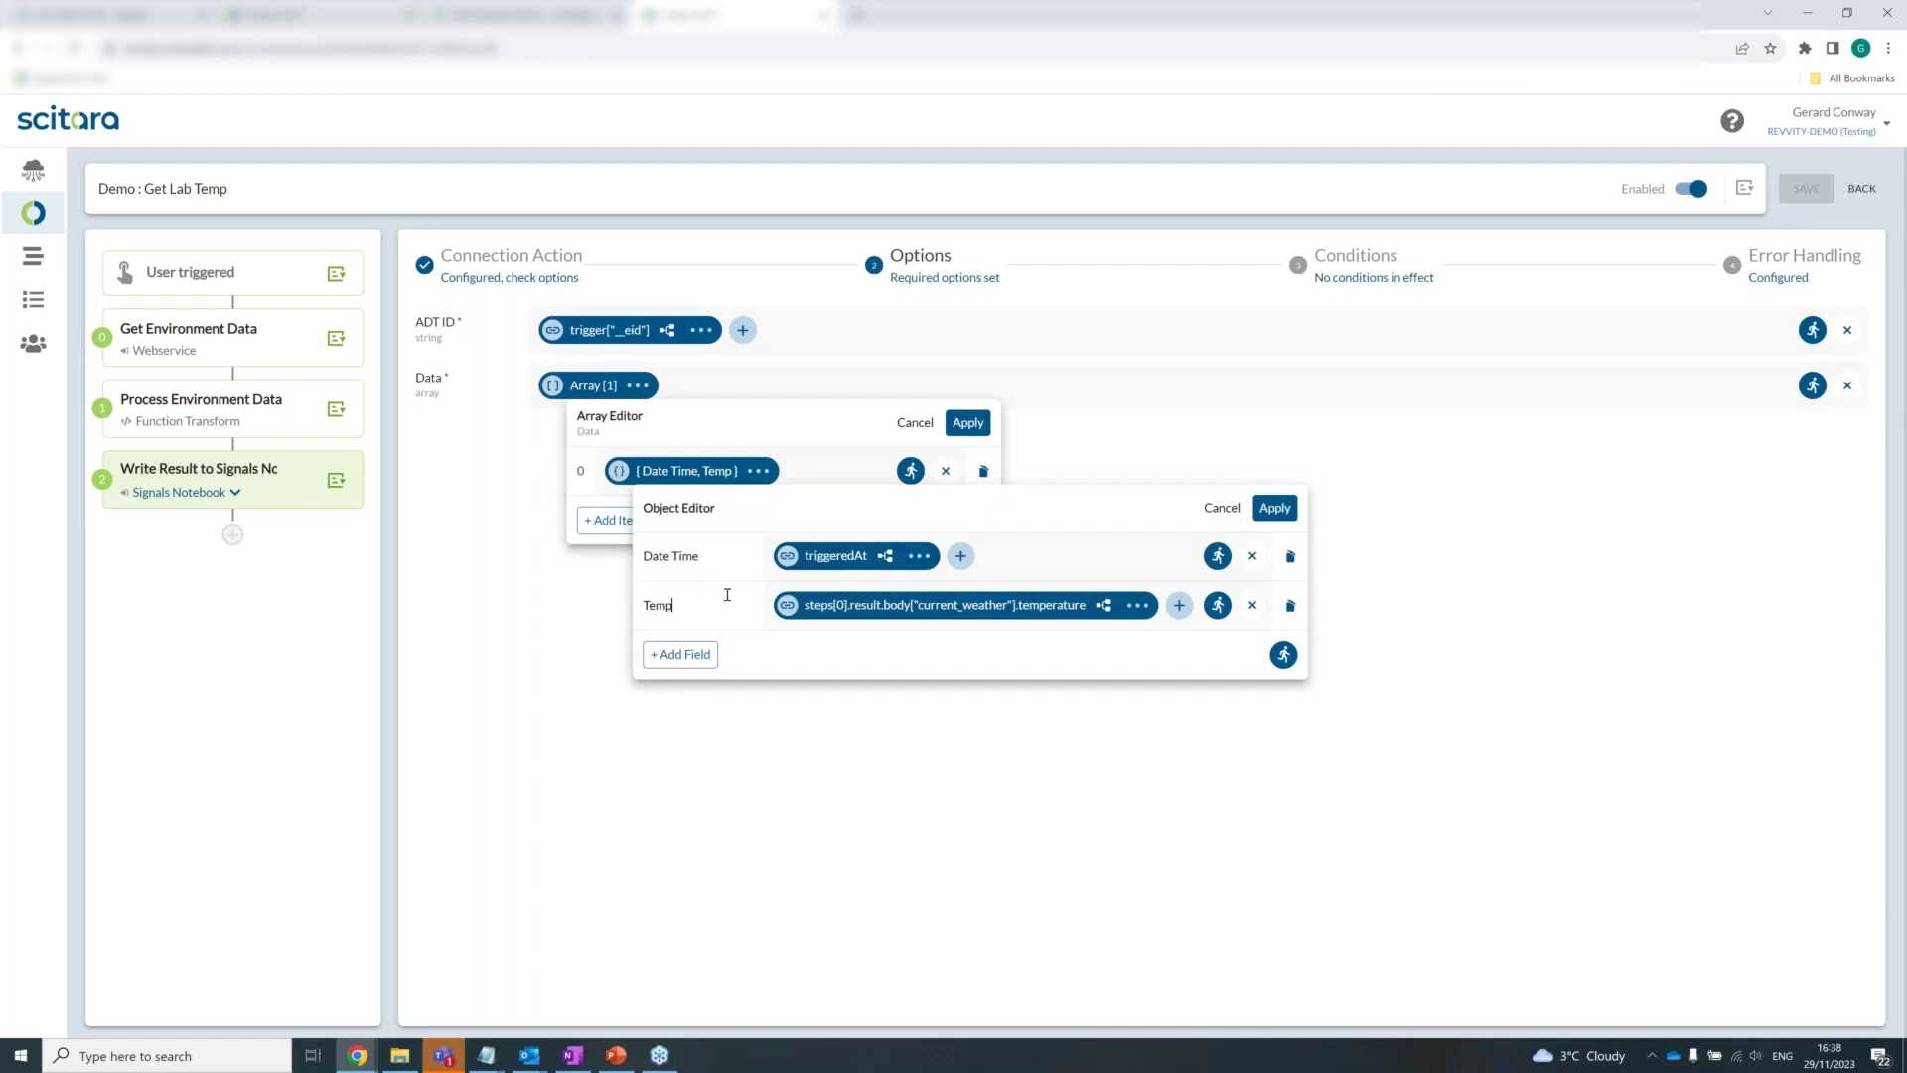
pyautogui.click(882, 556)
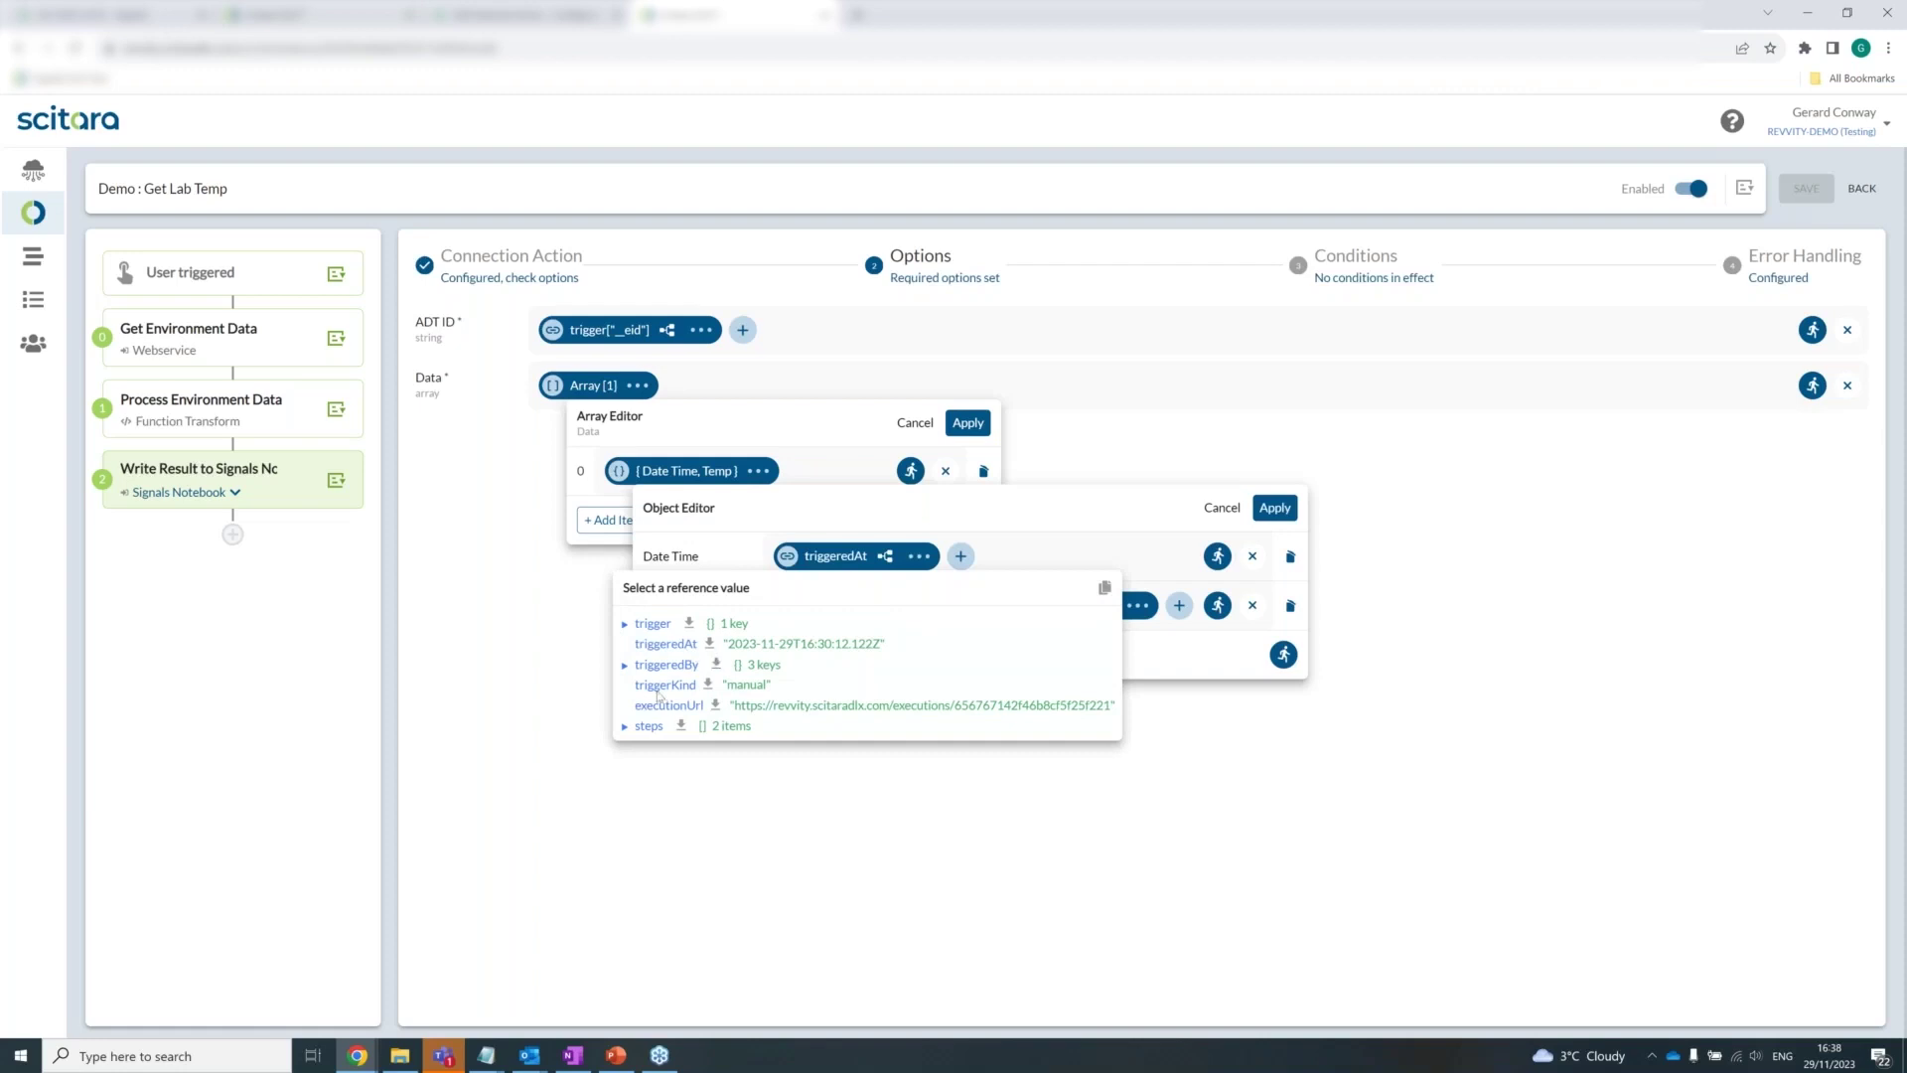
pyautogui.click(624, 727)
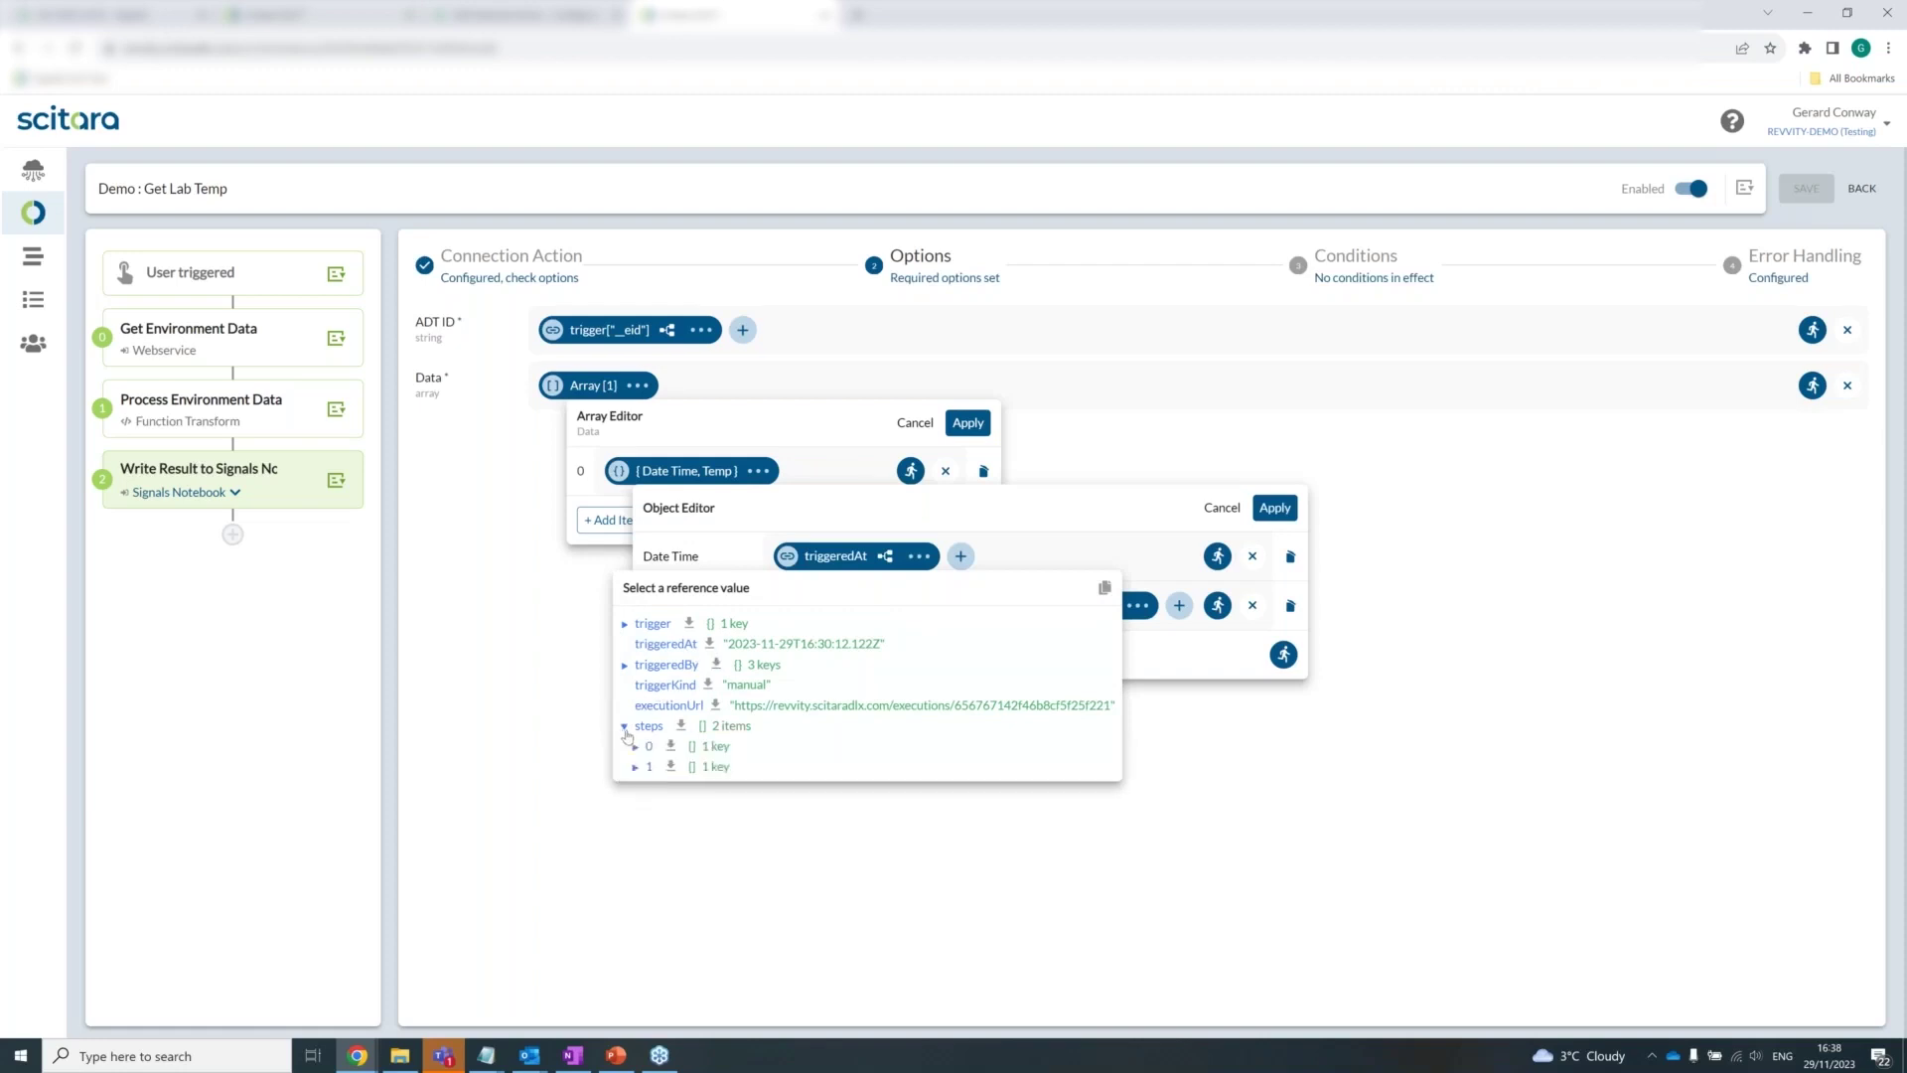
pyautogui.click(635, 766)
pyautogui.click(646, 789)
pyautogui.click(656, 806)
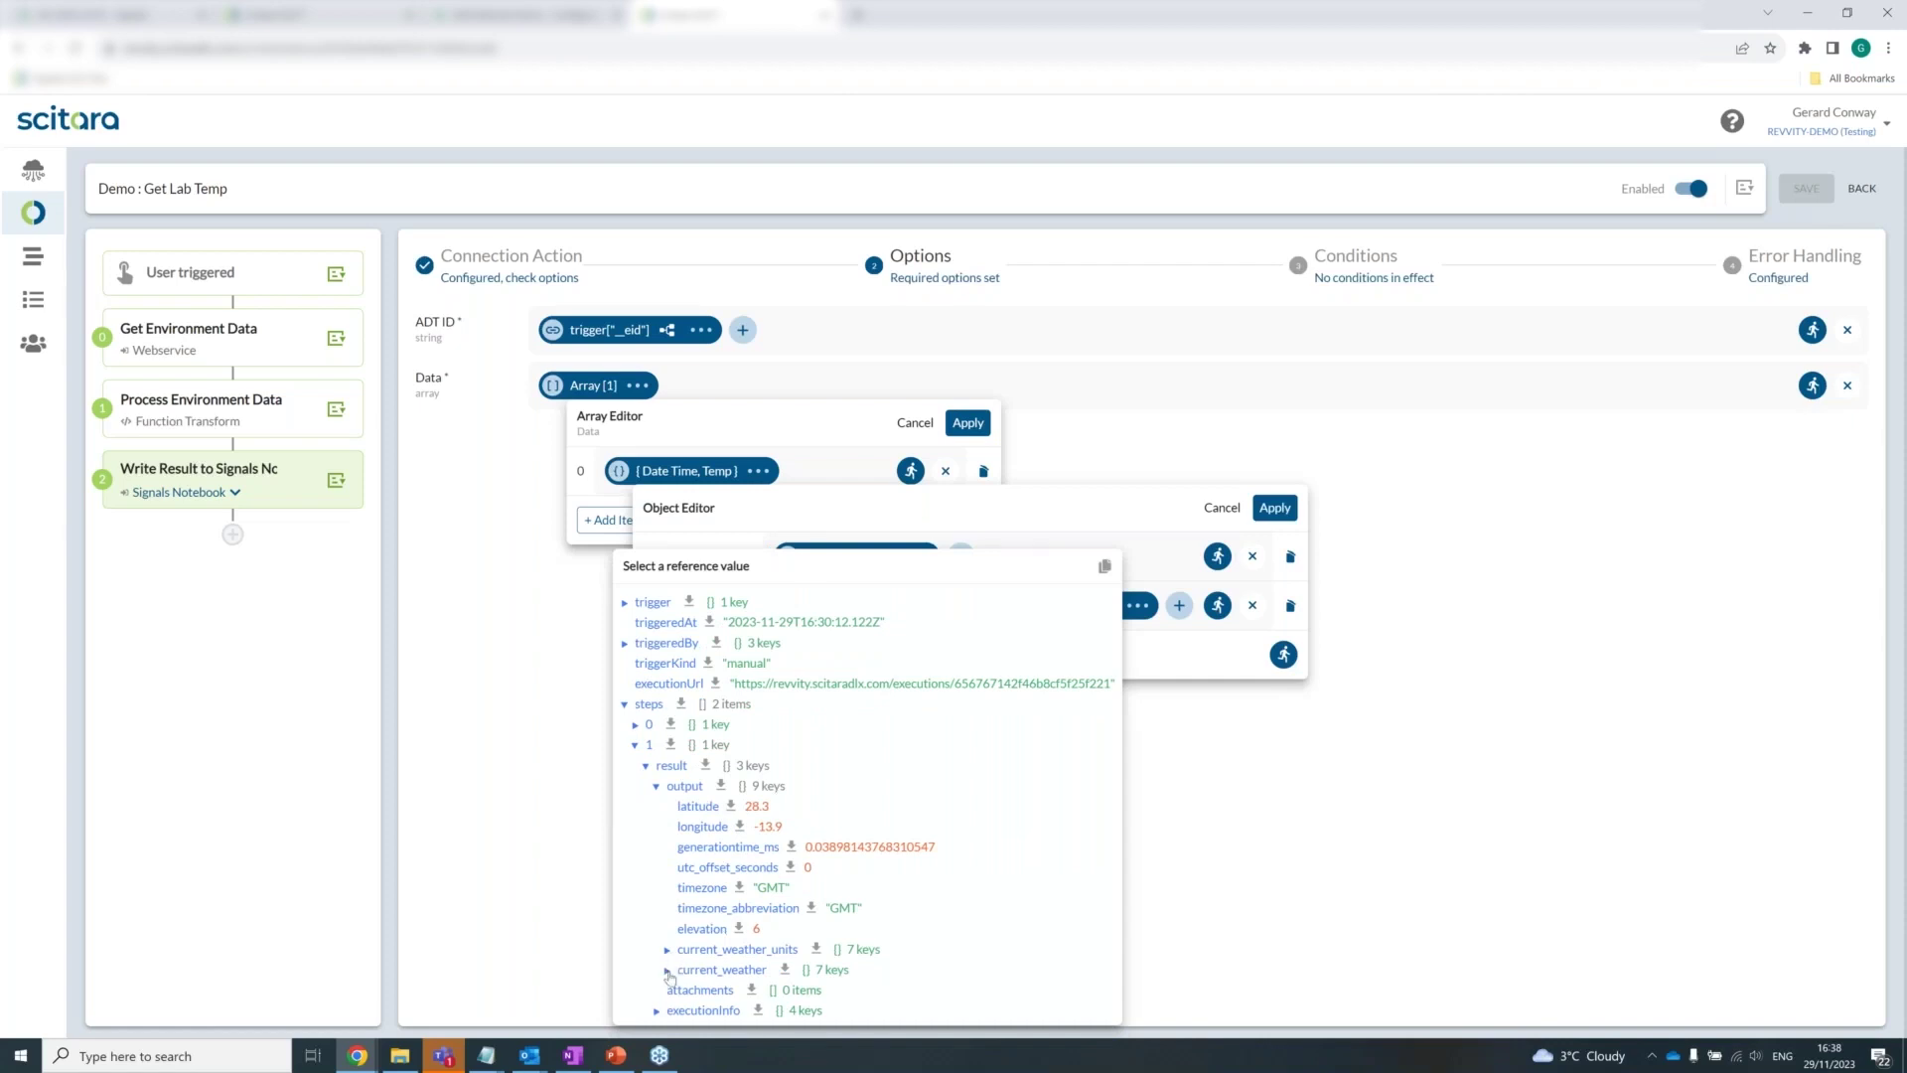
pyautogui.click(668, 970)
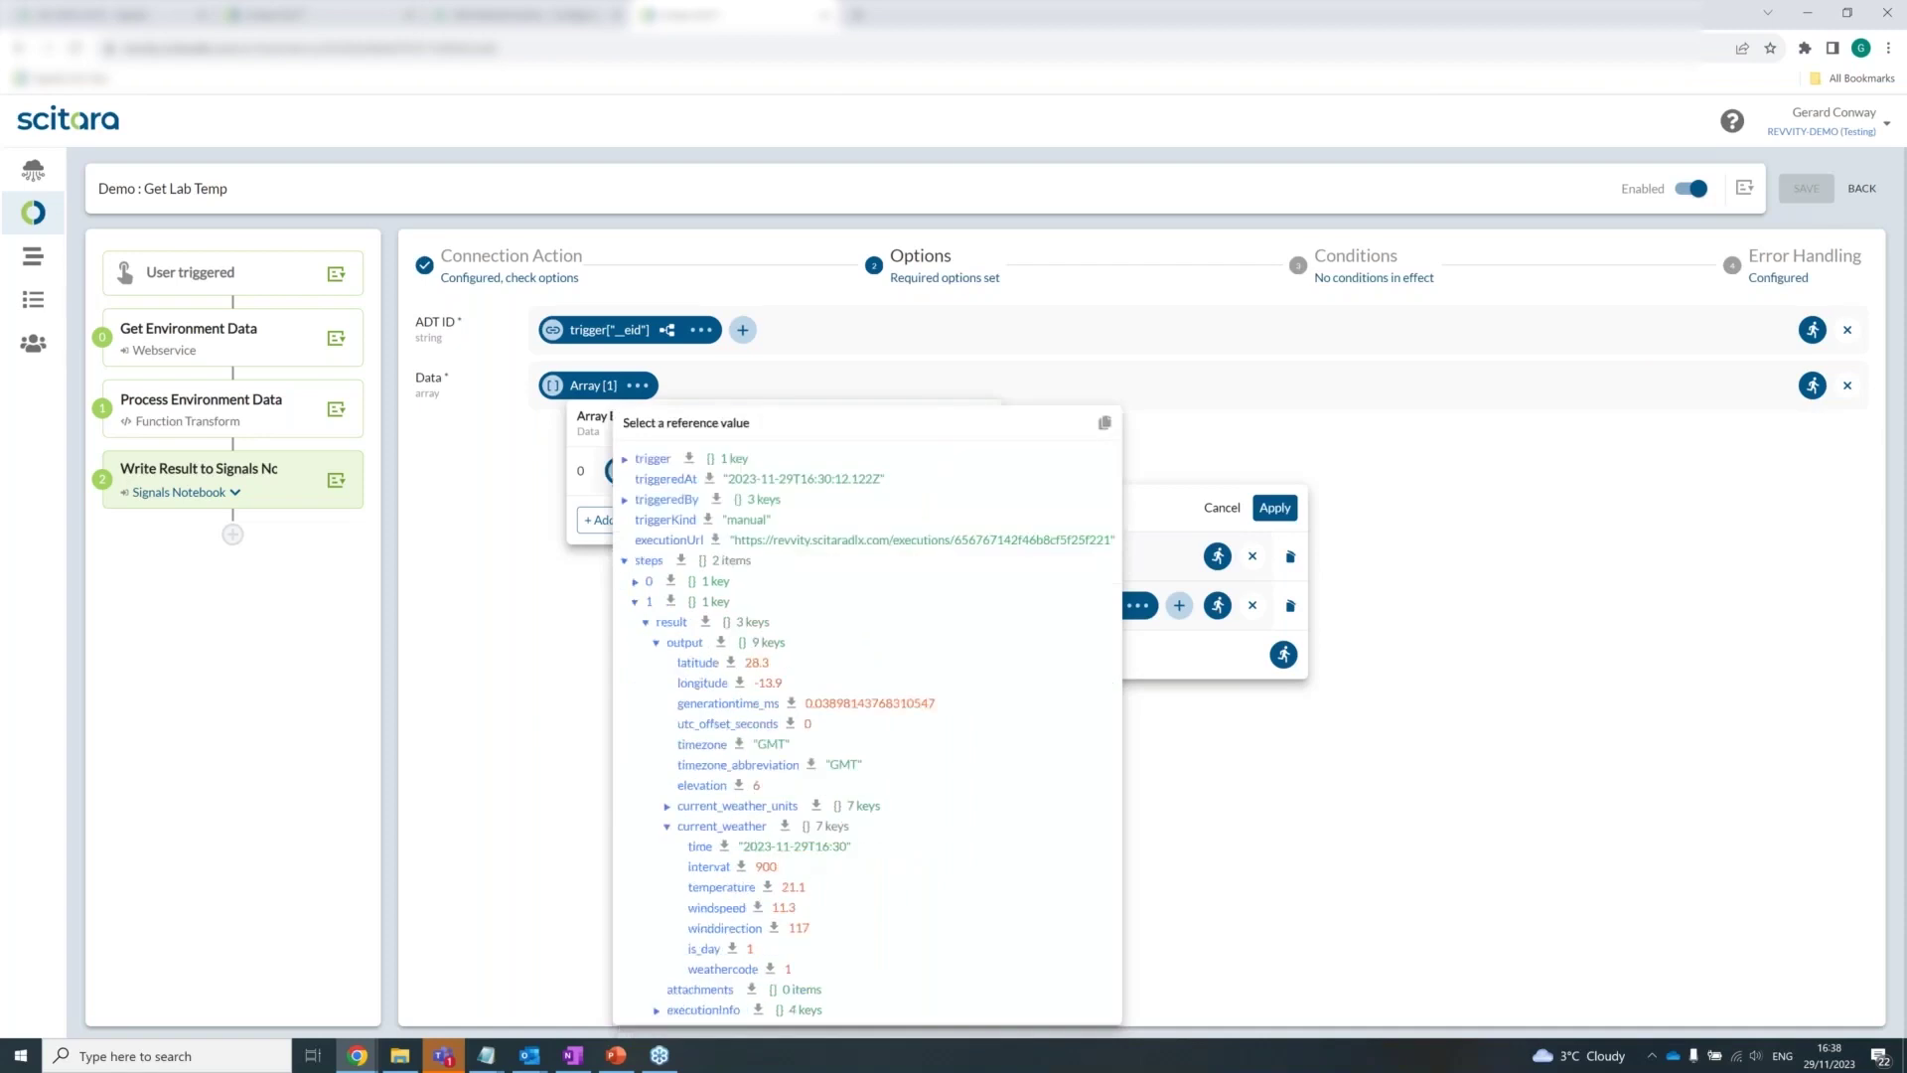
pyautogui.click(720, 848)
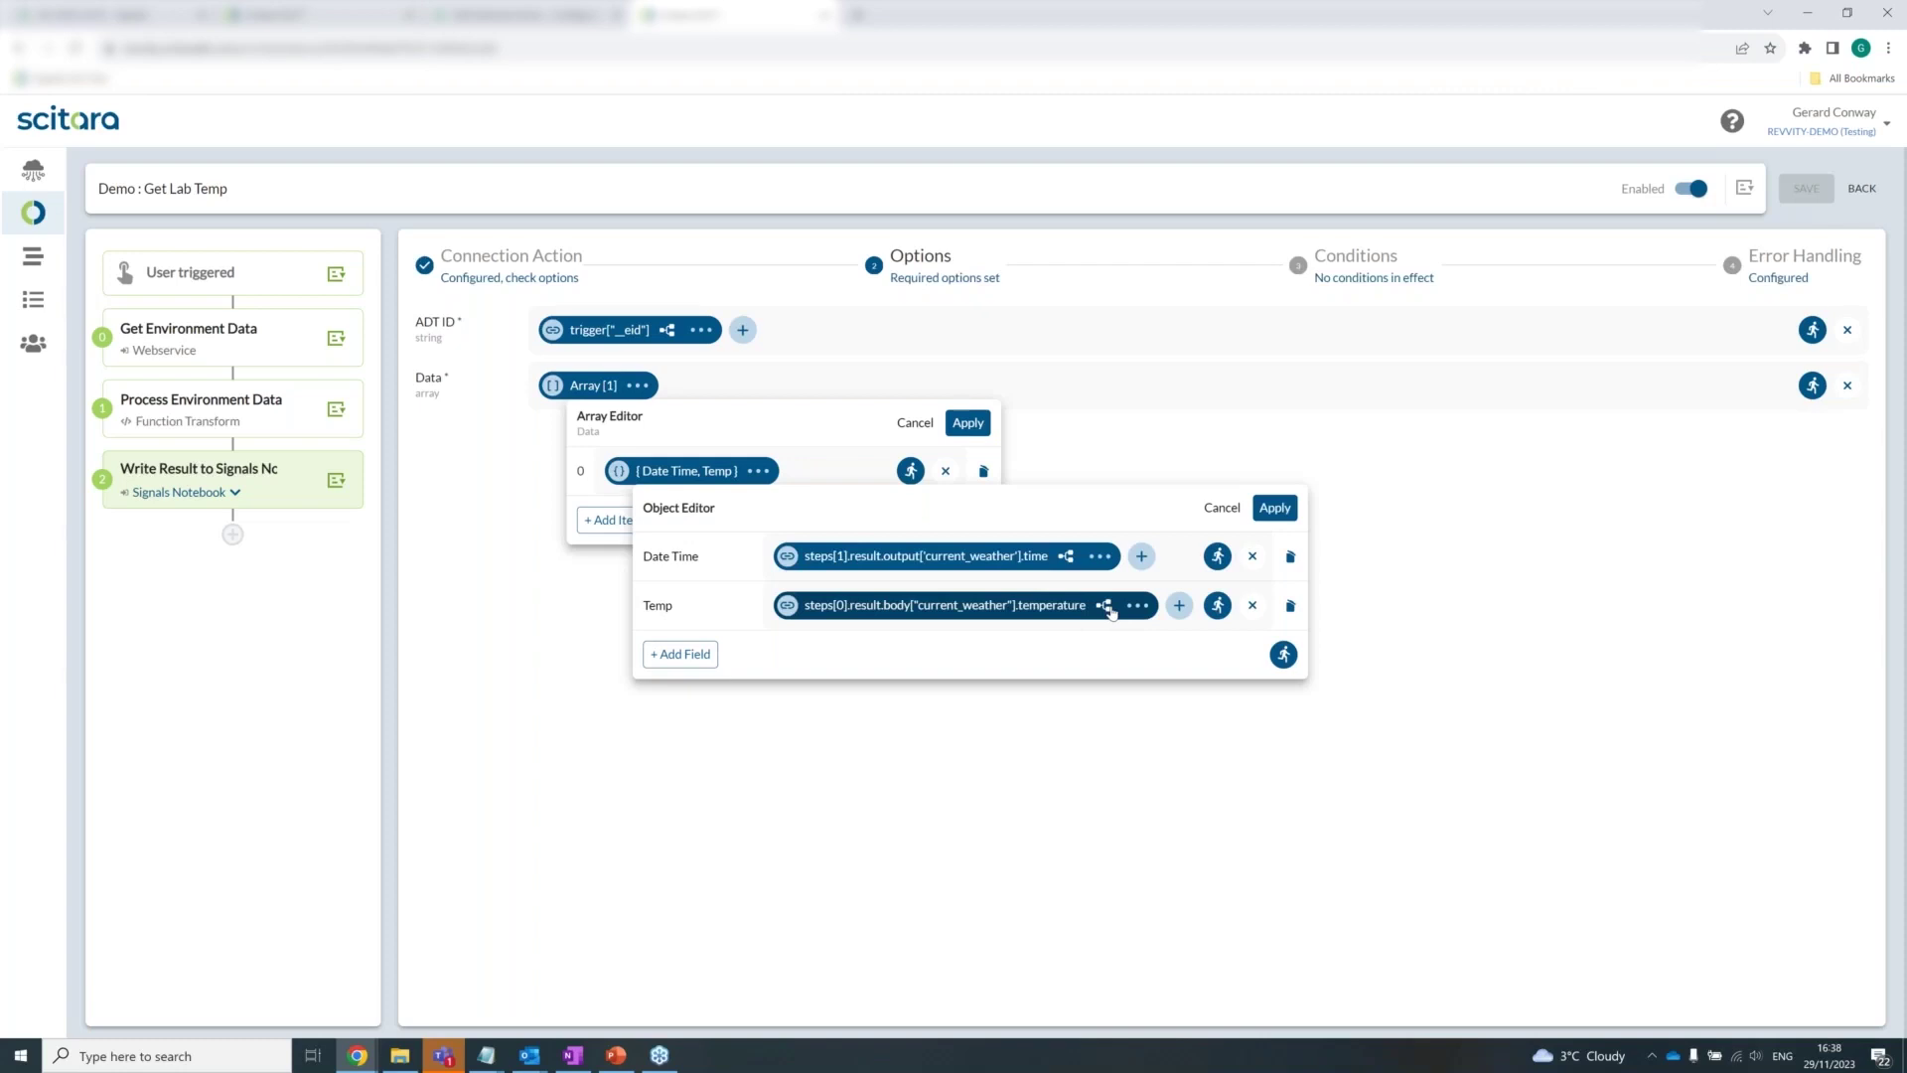
# Test the Temp field's reference, review its available value types and operators, and discard the Data edits
pyautogui.click(1217, 605)
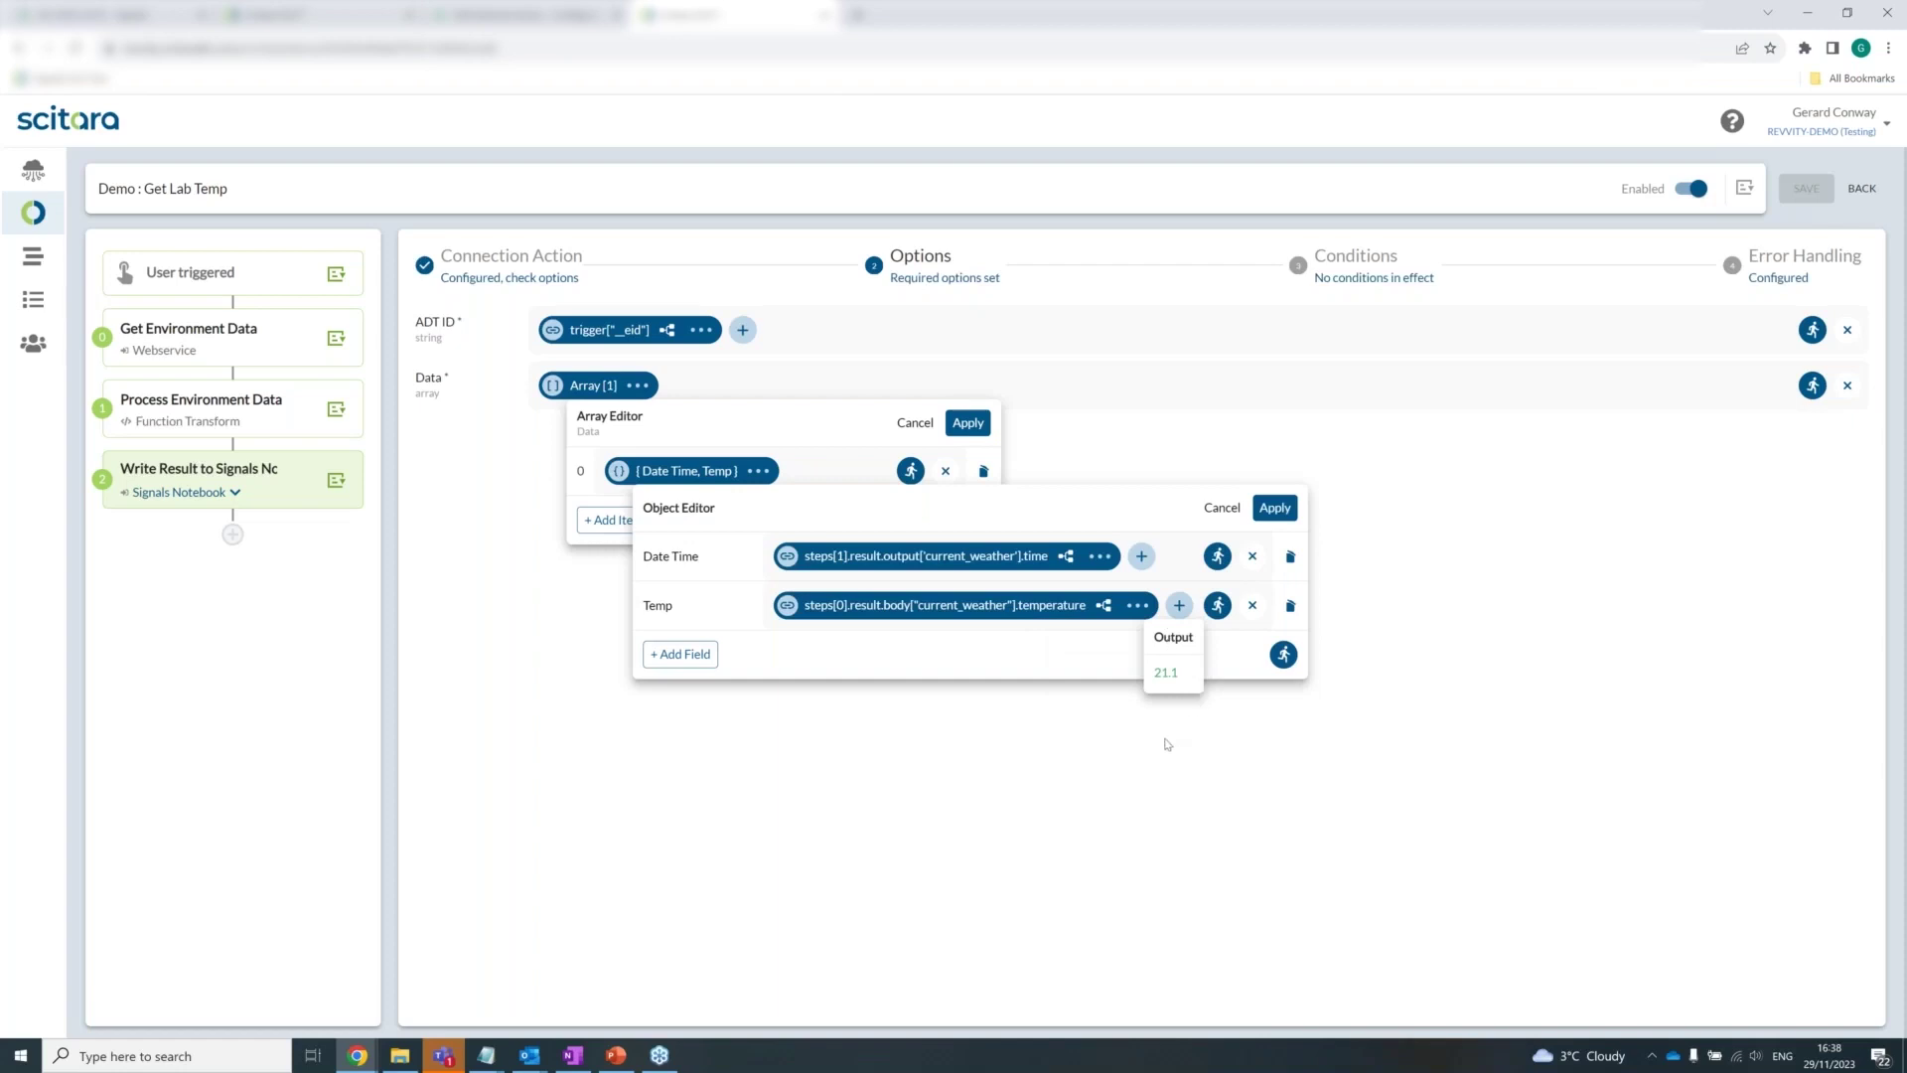
pyautogui.click(1062, 669)
pyautogui.click(787, 605)
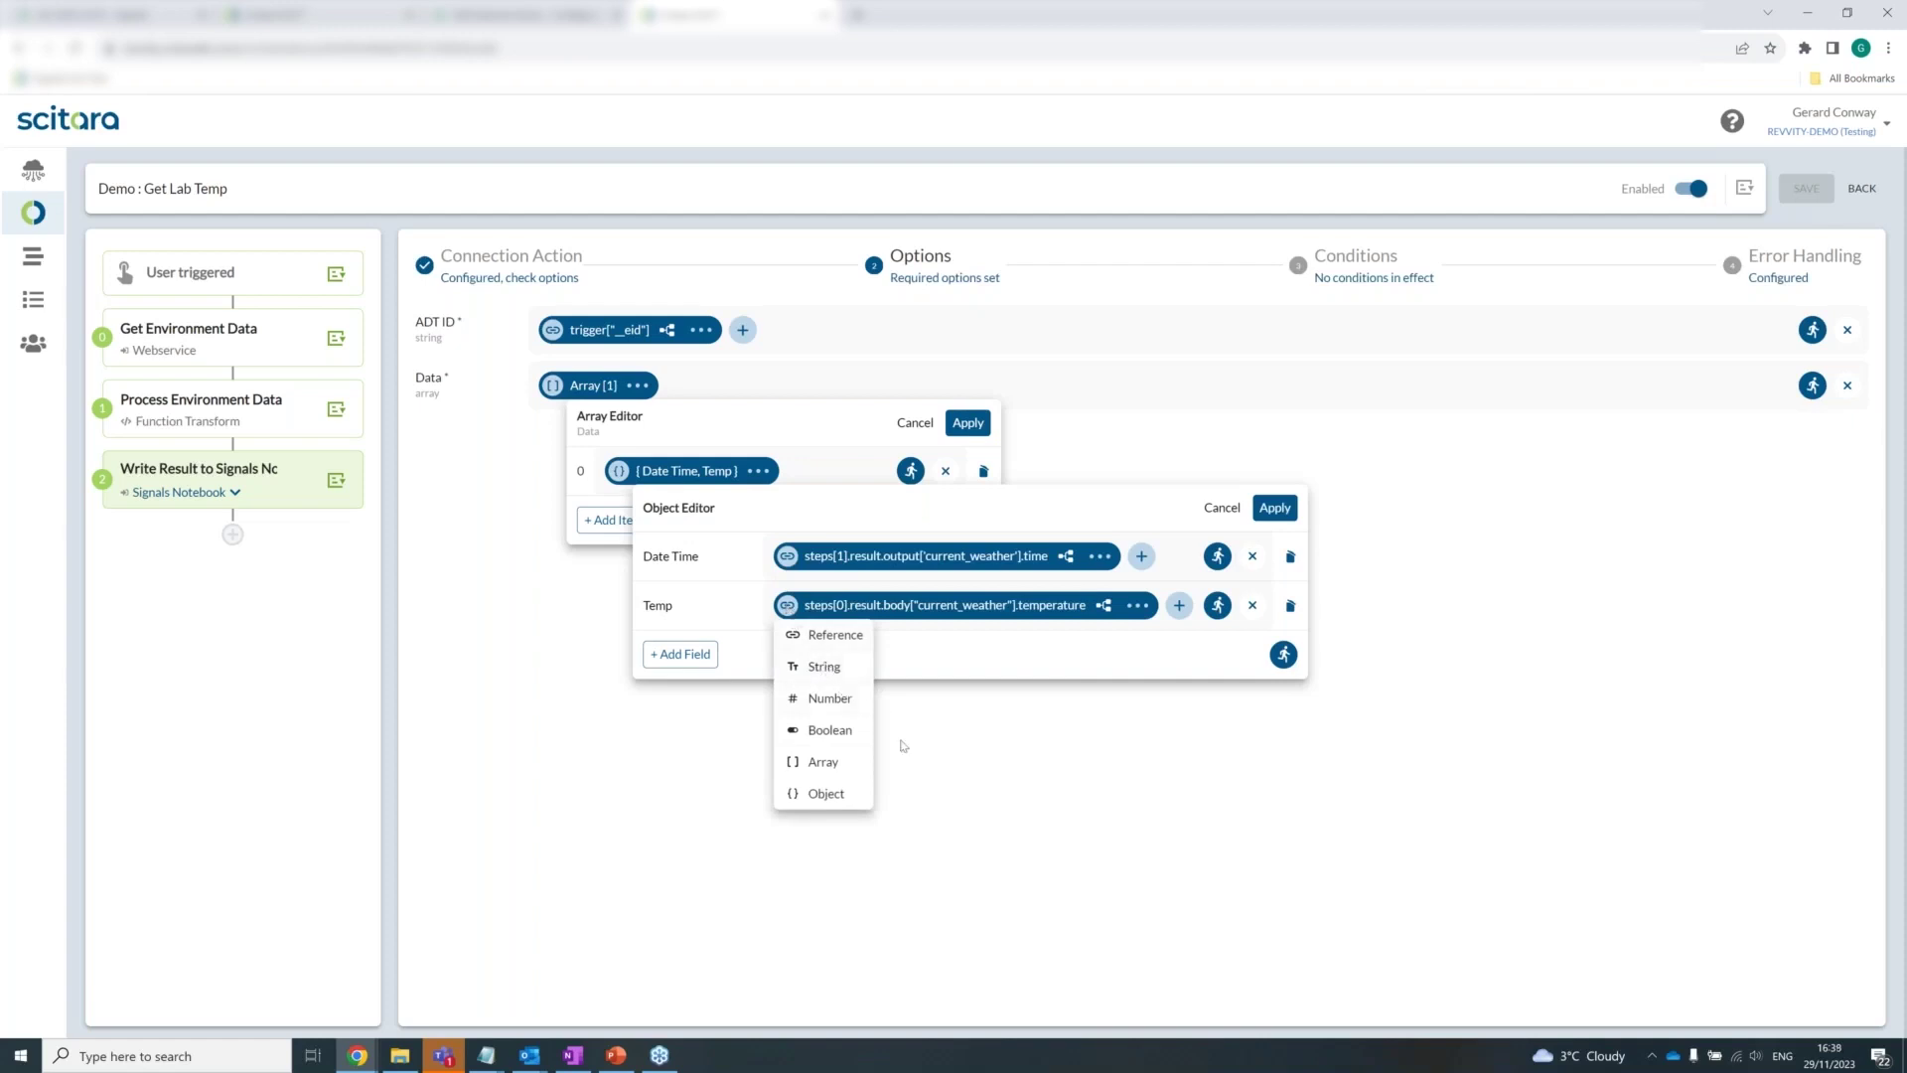
pyautogui.click(986, 745)
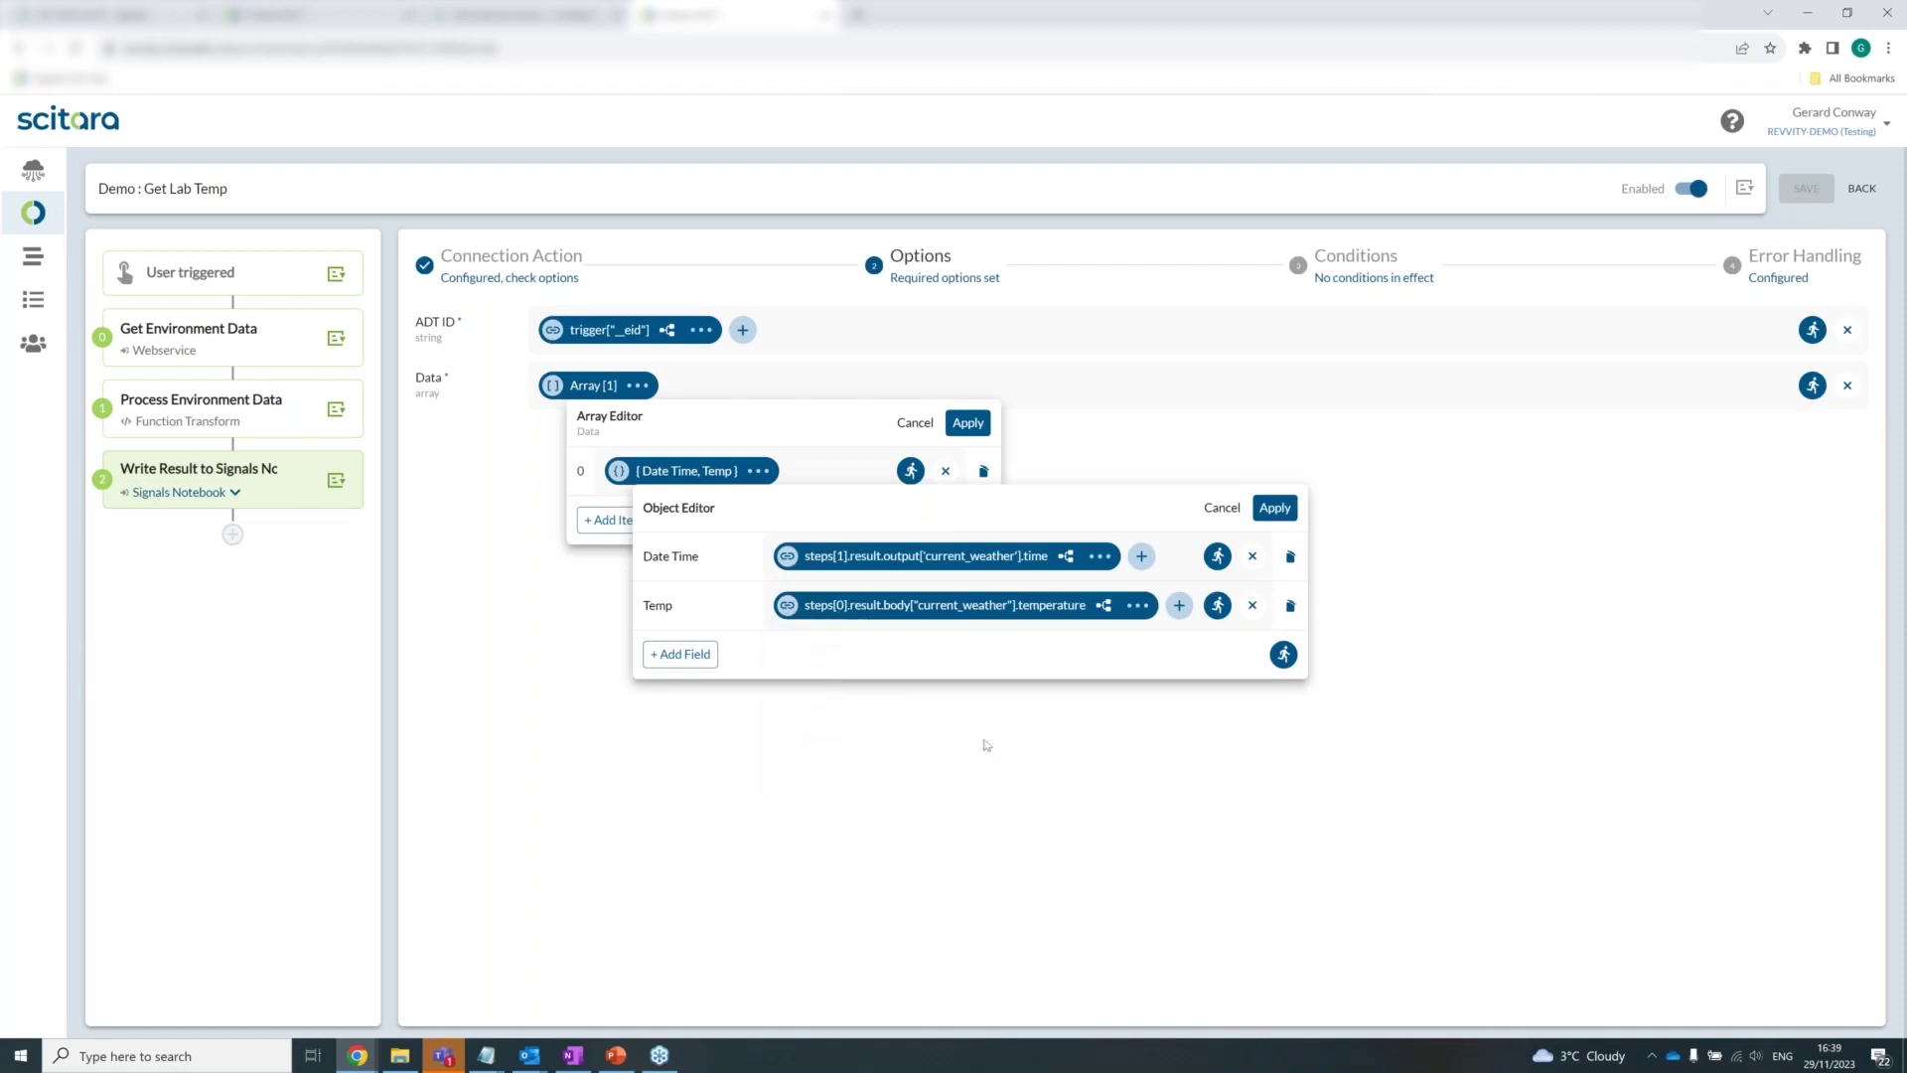
pyautogui.click(1180, 606)
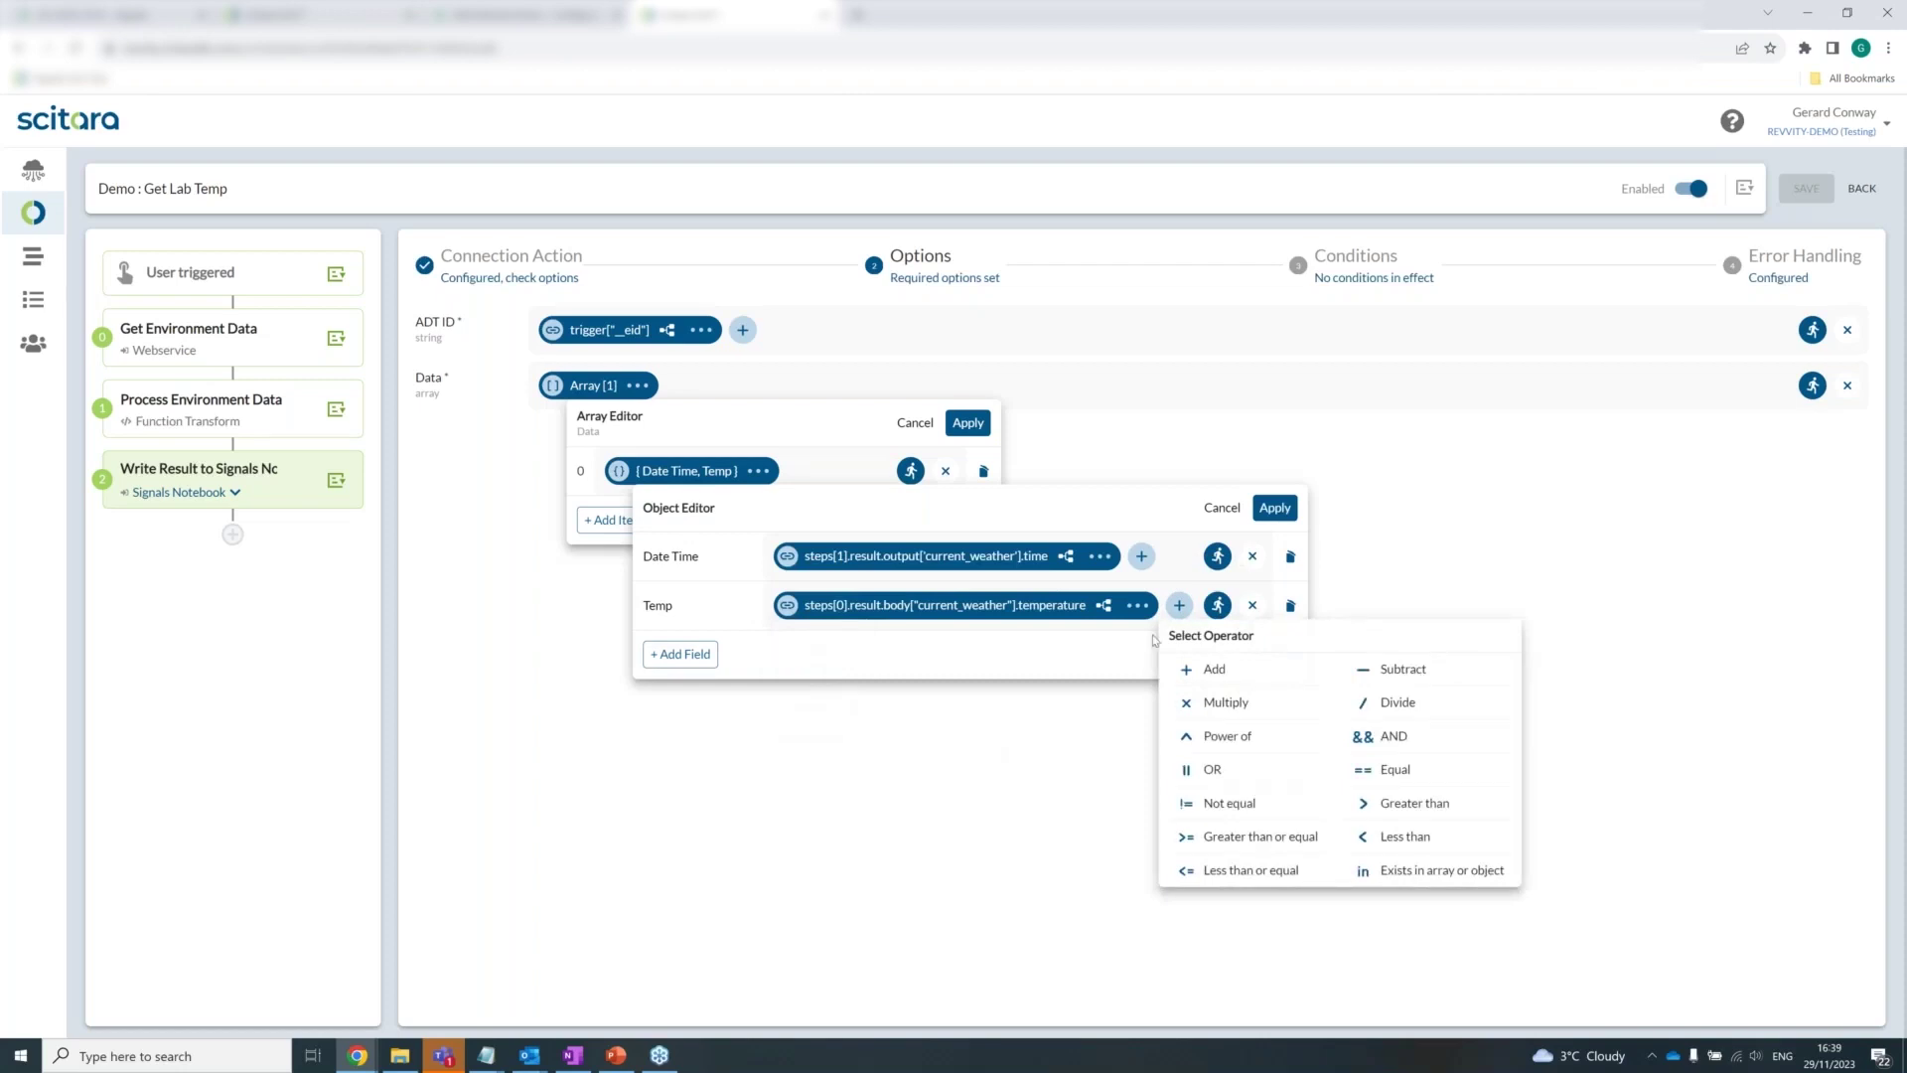
pyautogui.click(918, 731)
pyautogui.click(1221, 508)
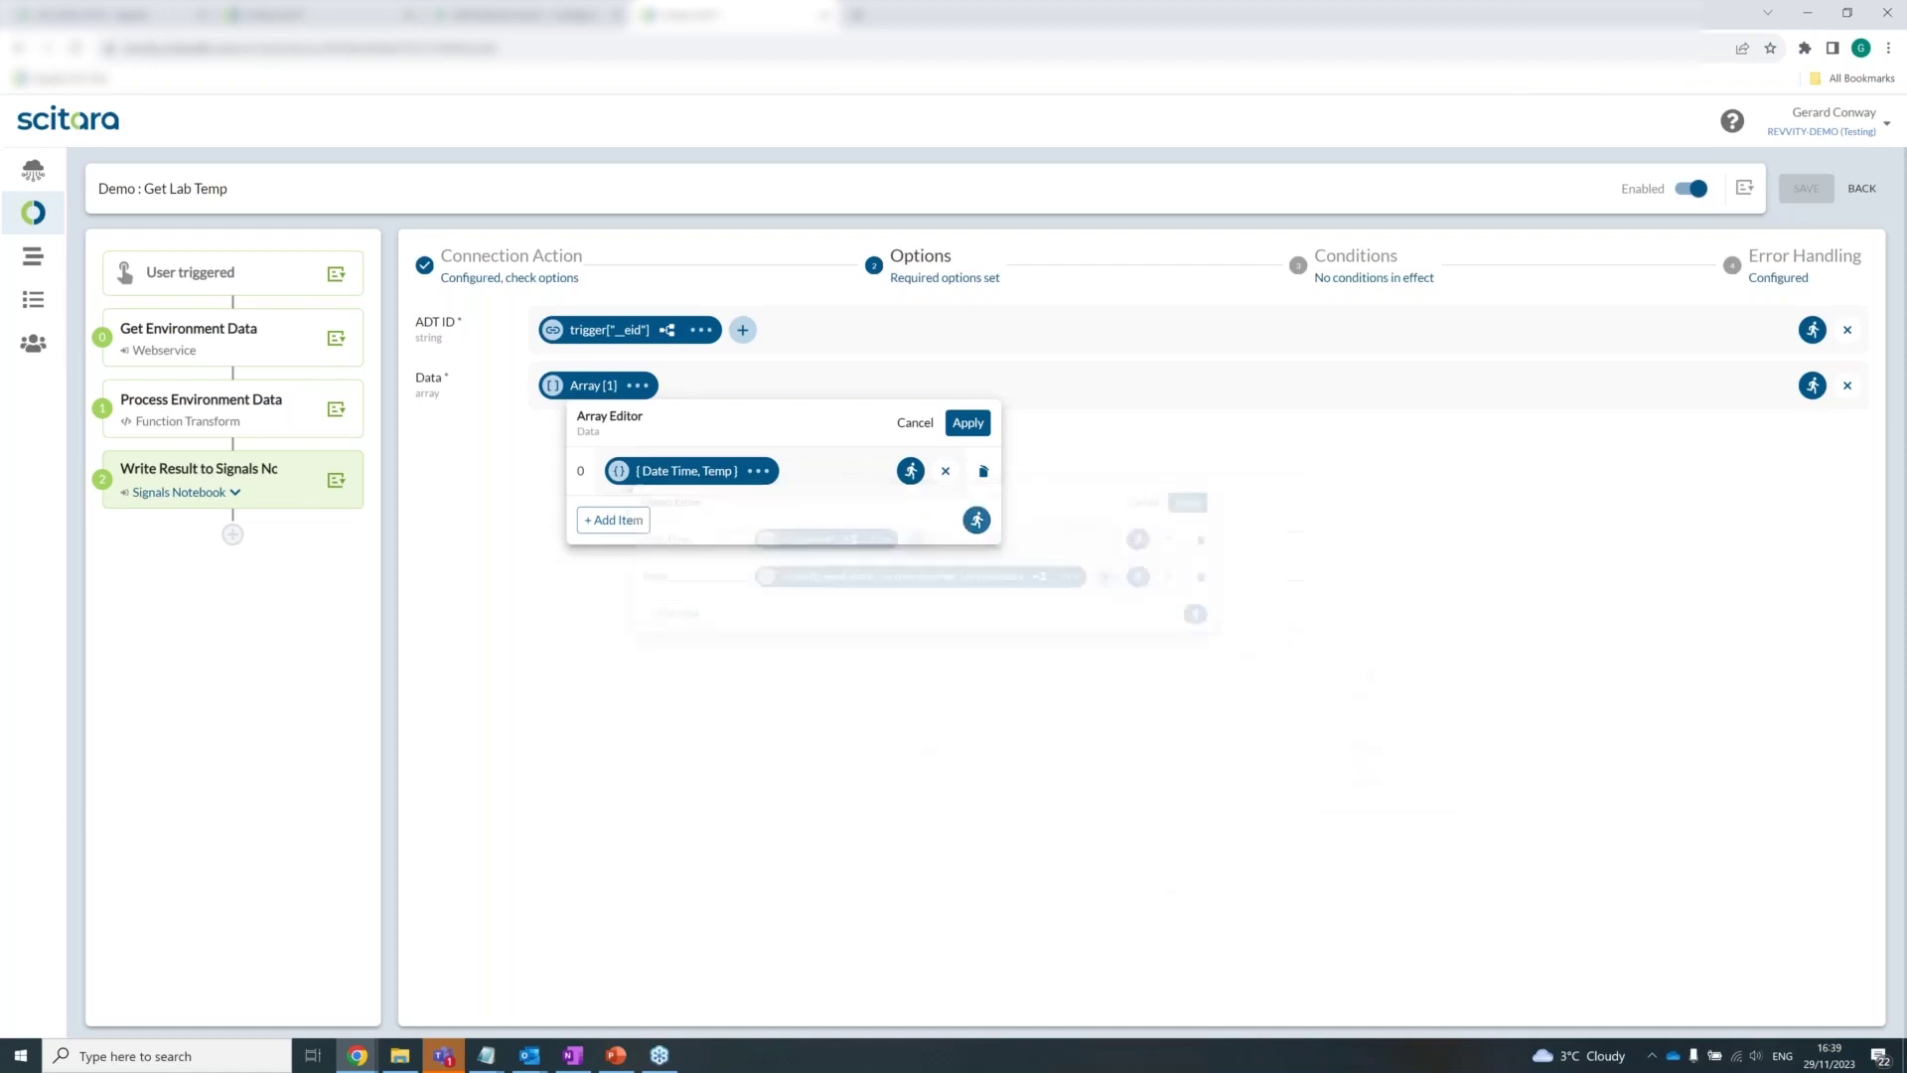
pyautogui.click(914, 423)
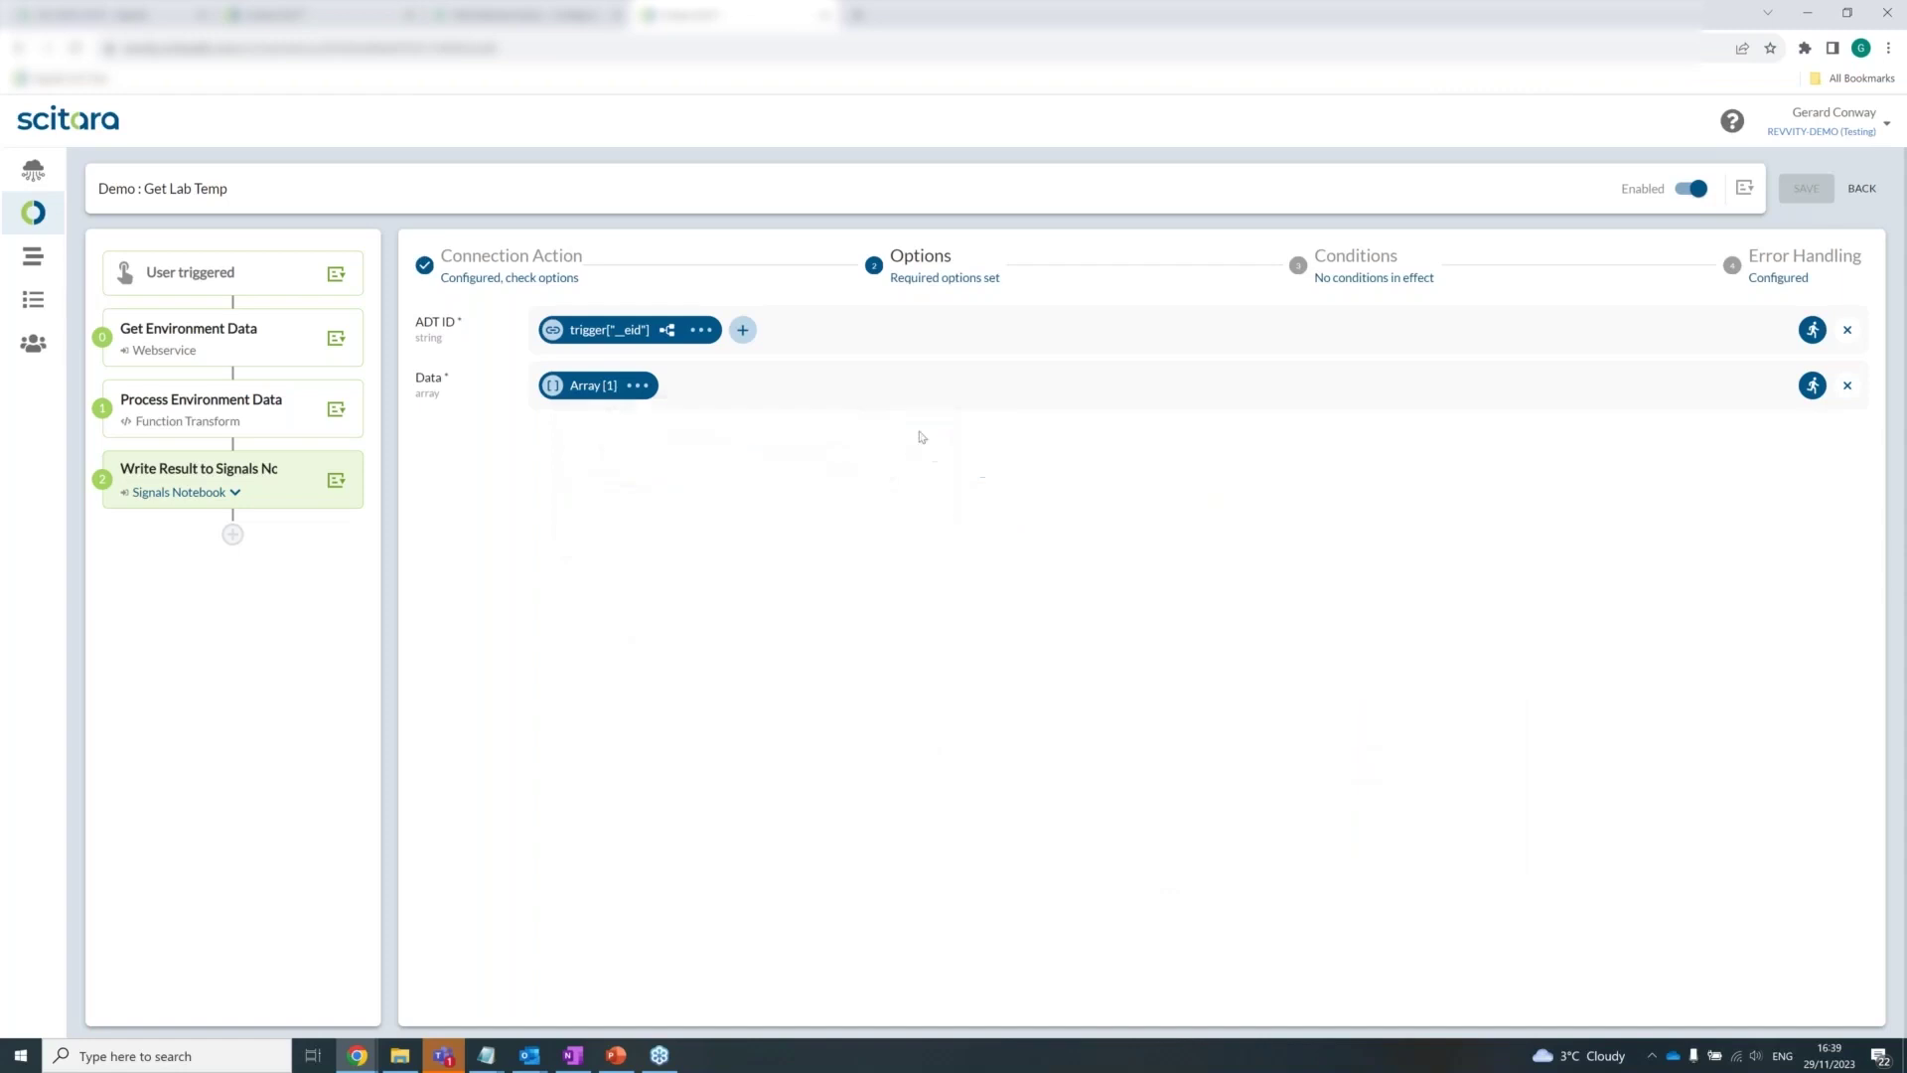
# Review the orchestration's User triggered options and compare them with the URL in the DLX : Lab Temp external action
pyautogui.click(238, 288)
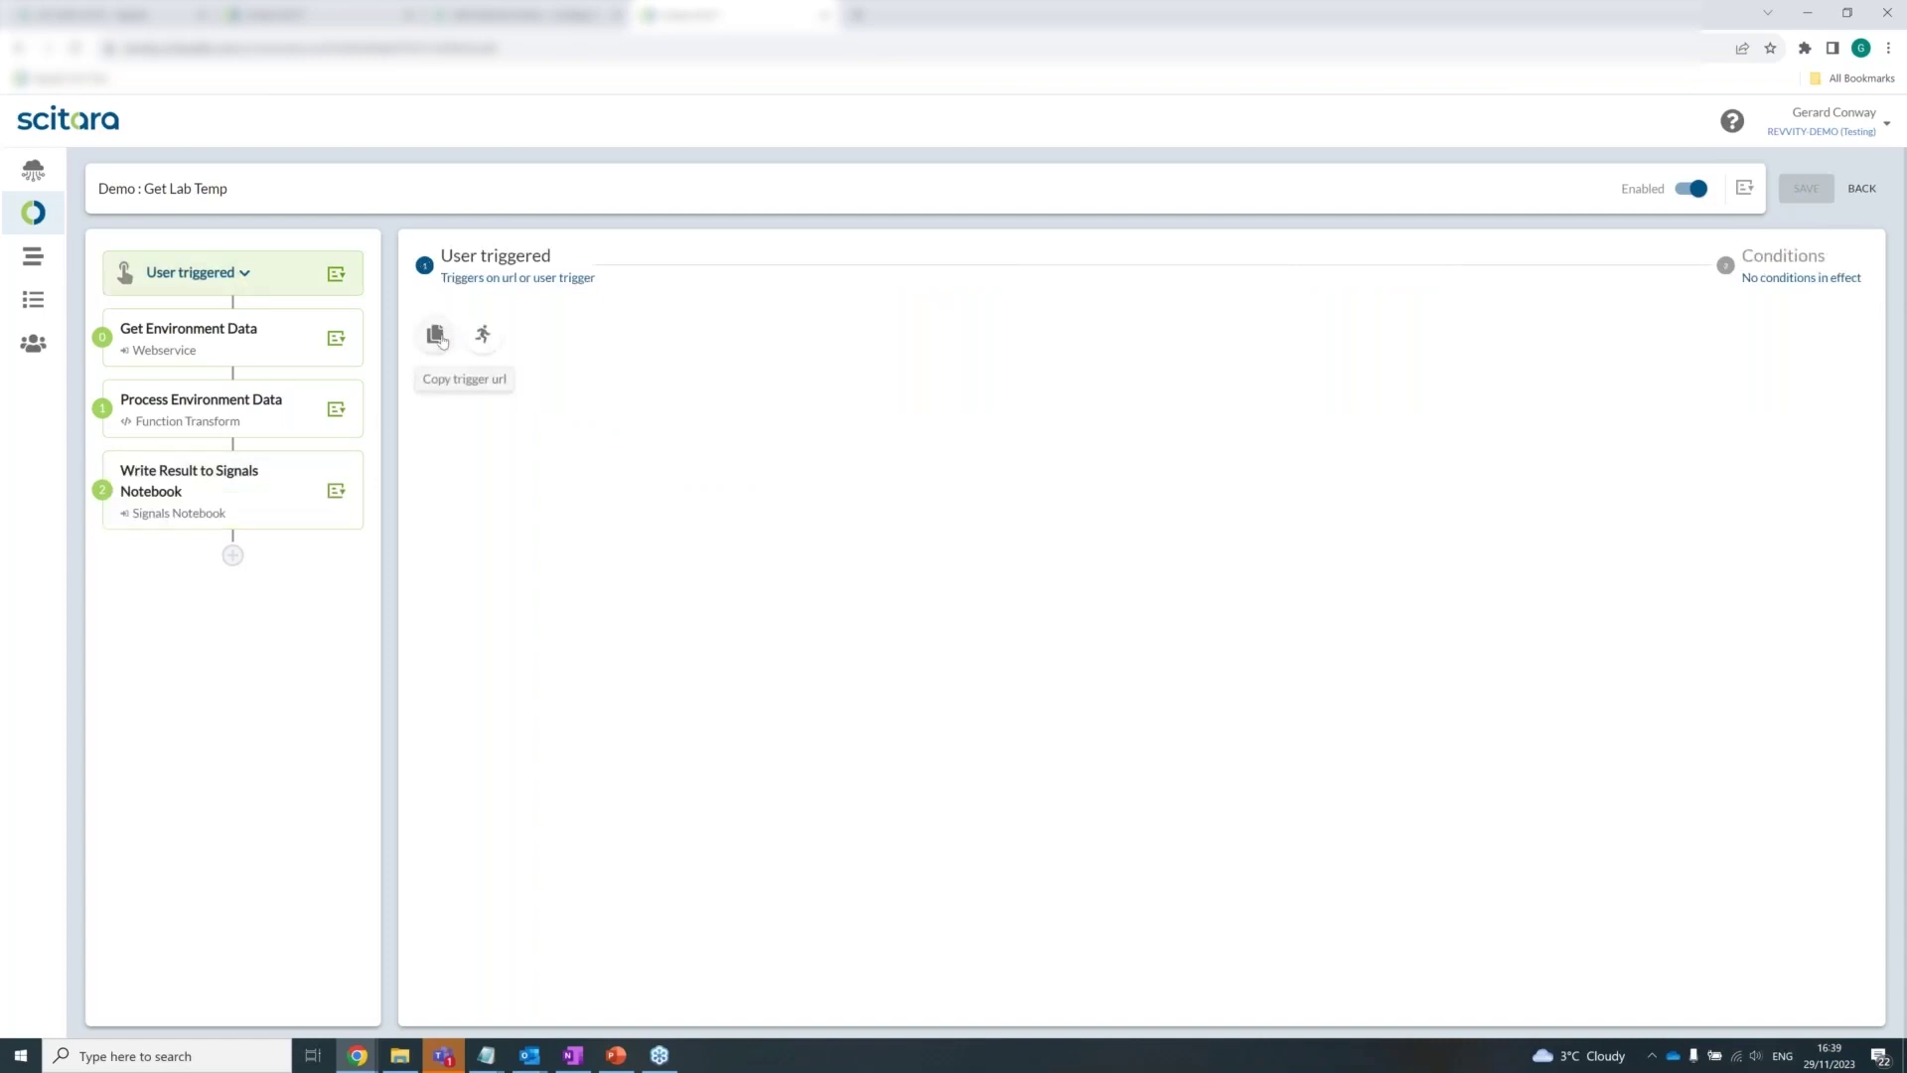
pyautogui.click(517, 14)
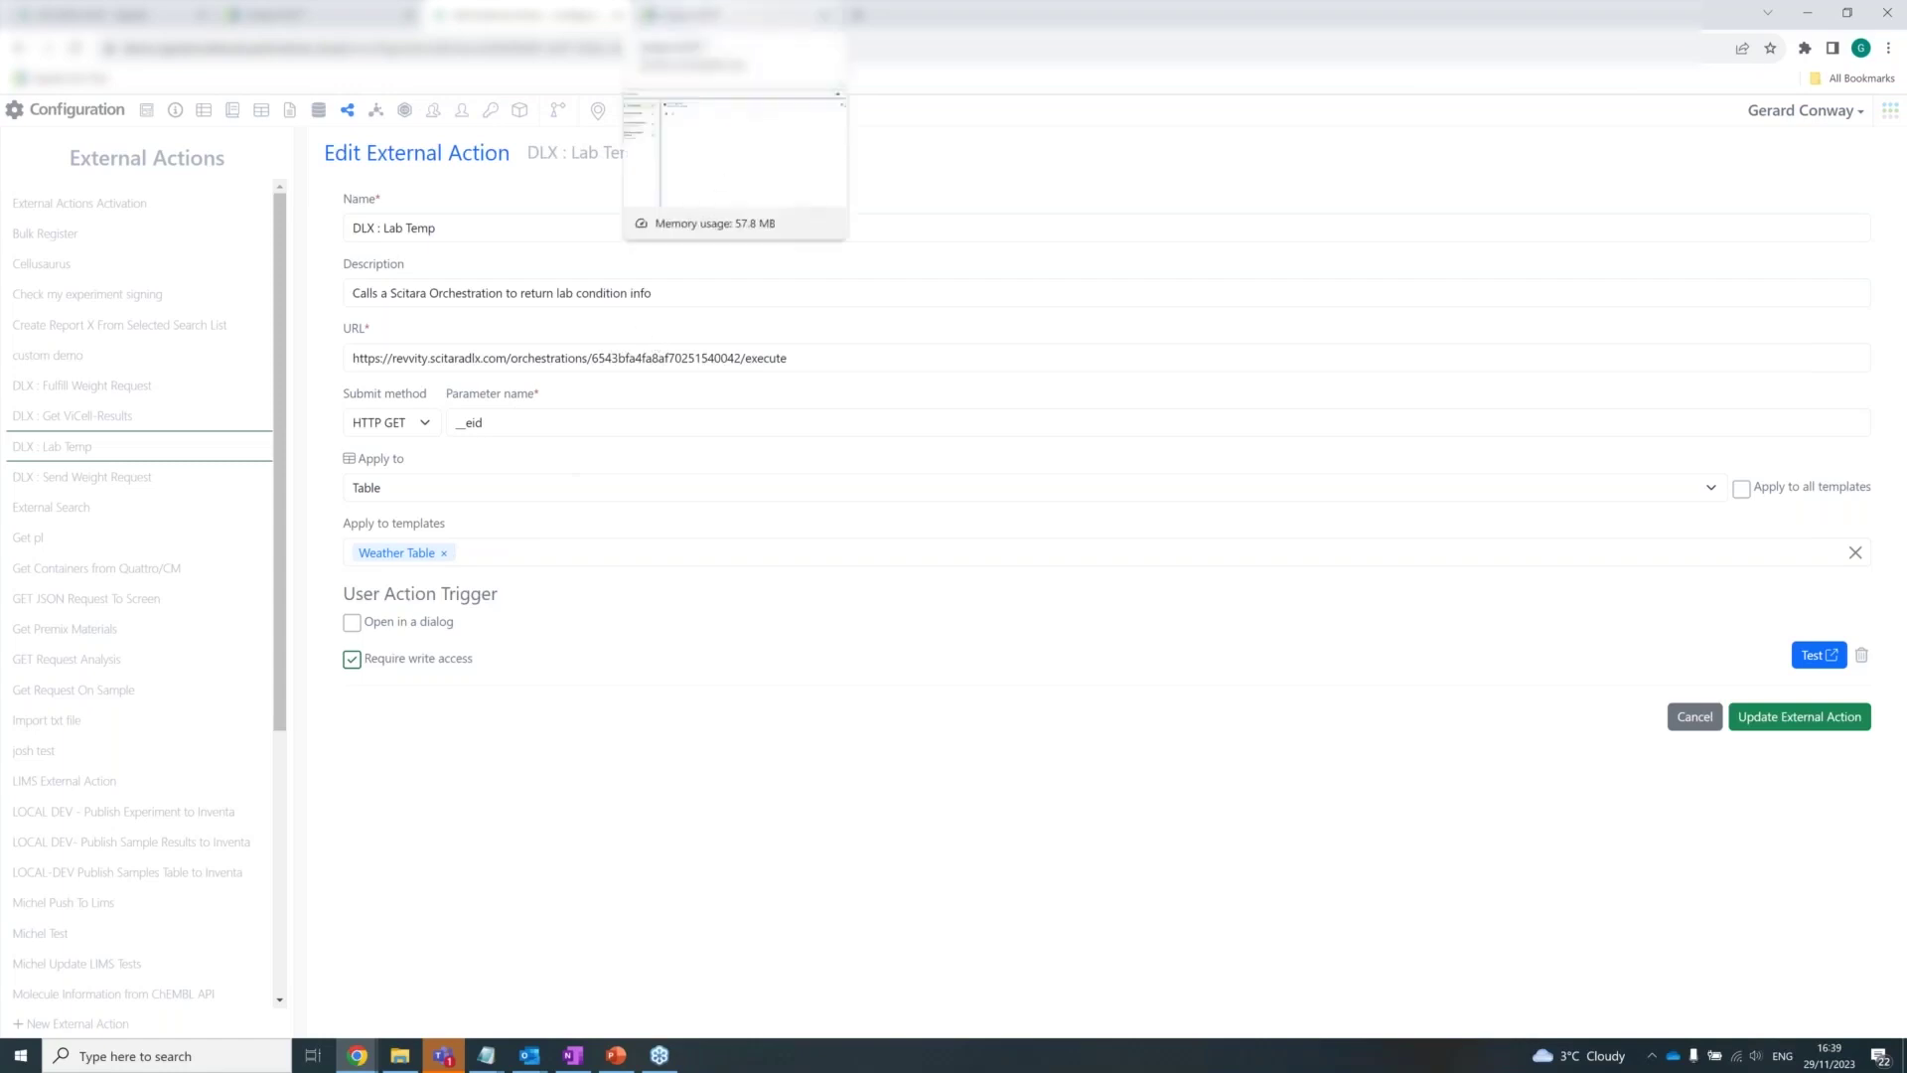
pyautogui.click(730, 15)
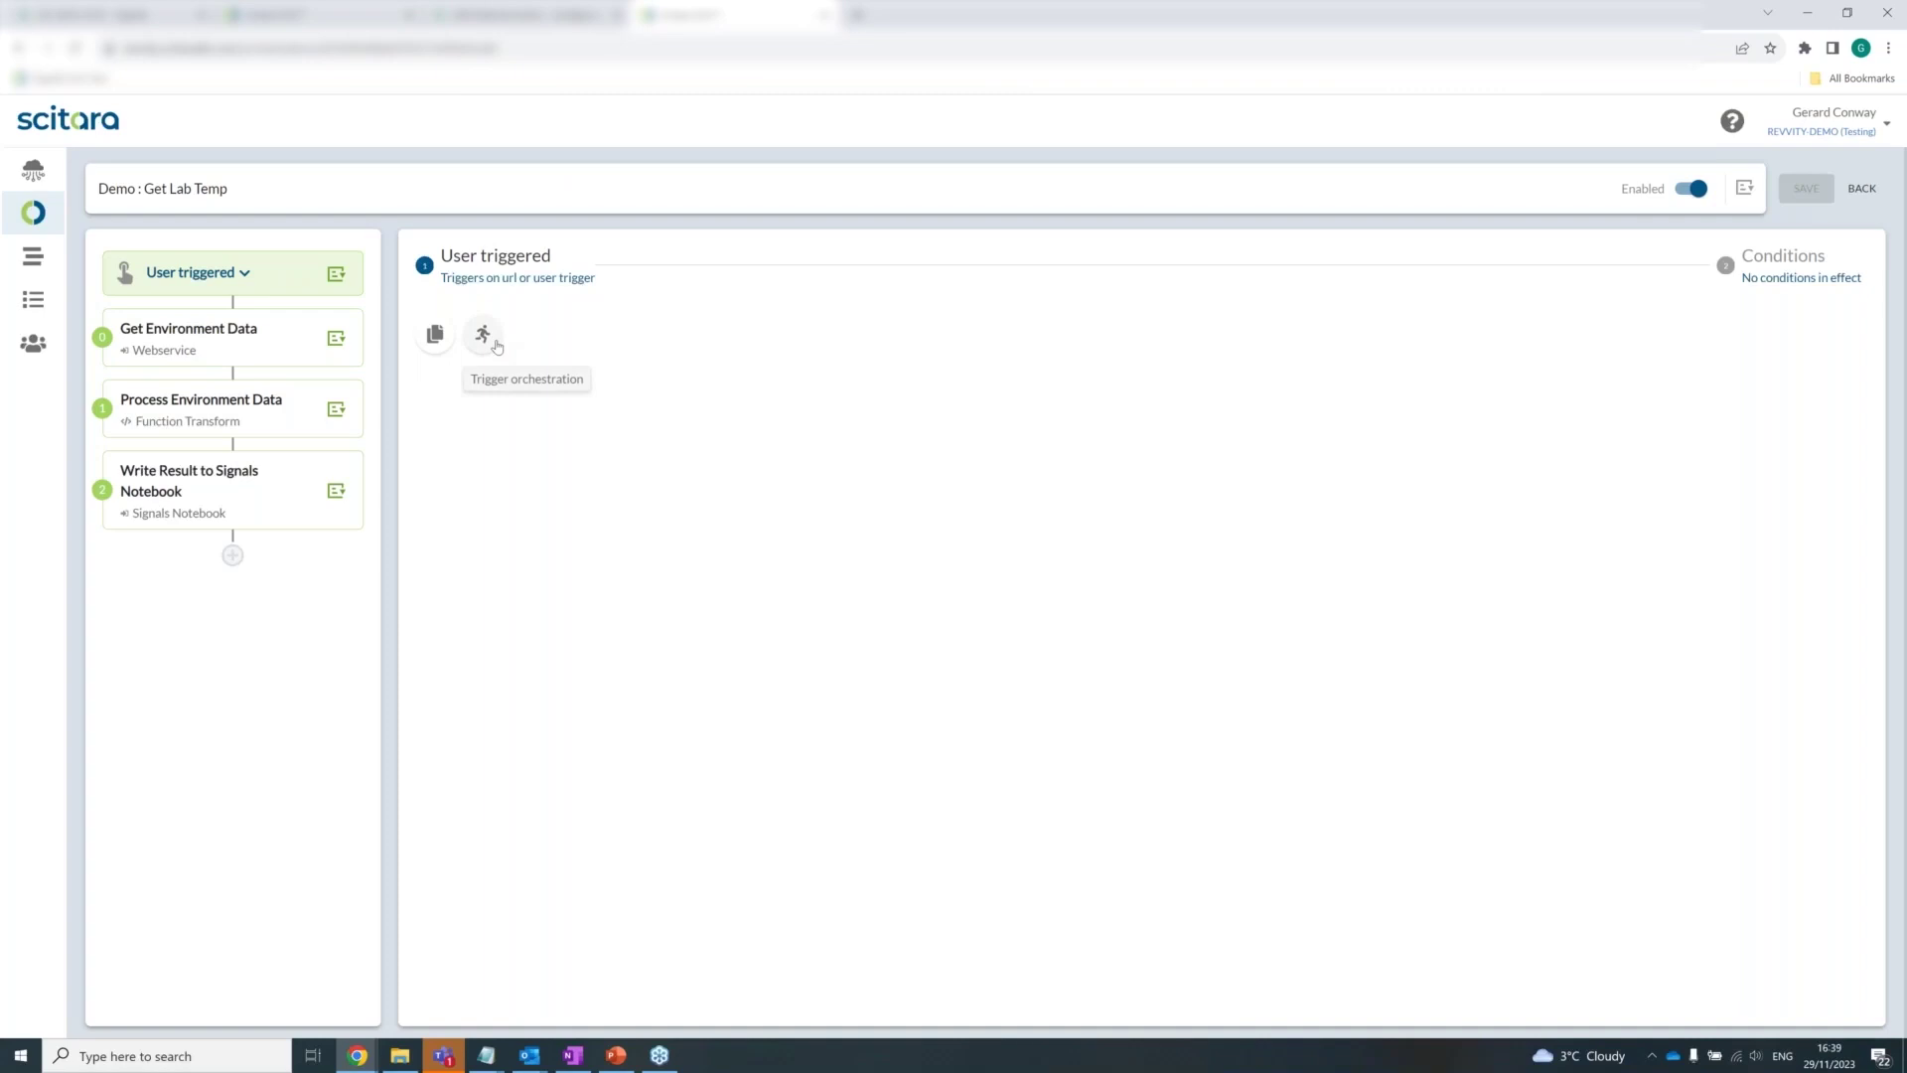
# Review the Conditions and Error Handling settings of the Write Result to Signals Notebook step
pyautogui.click(242, 490)
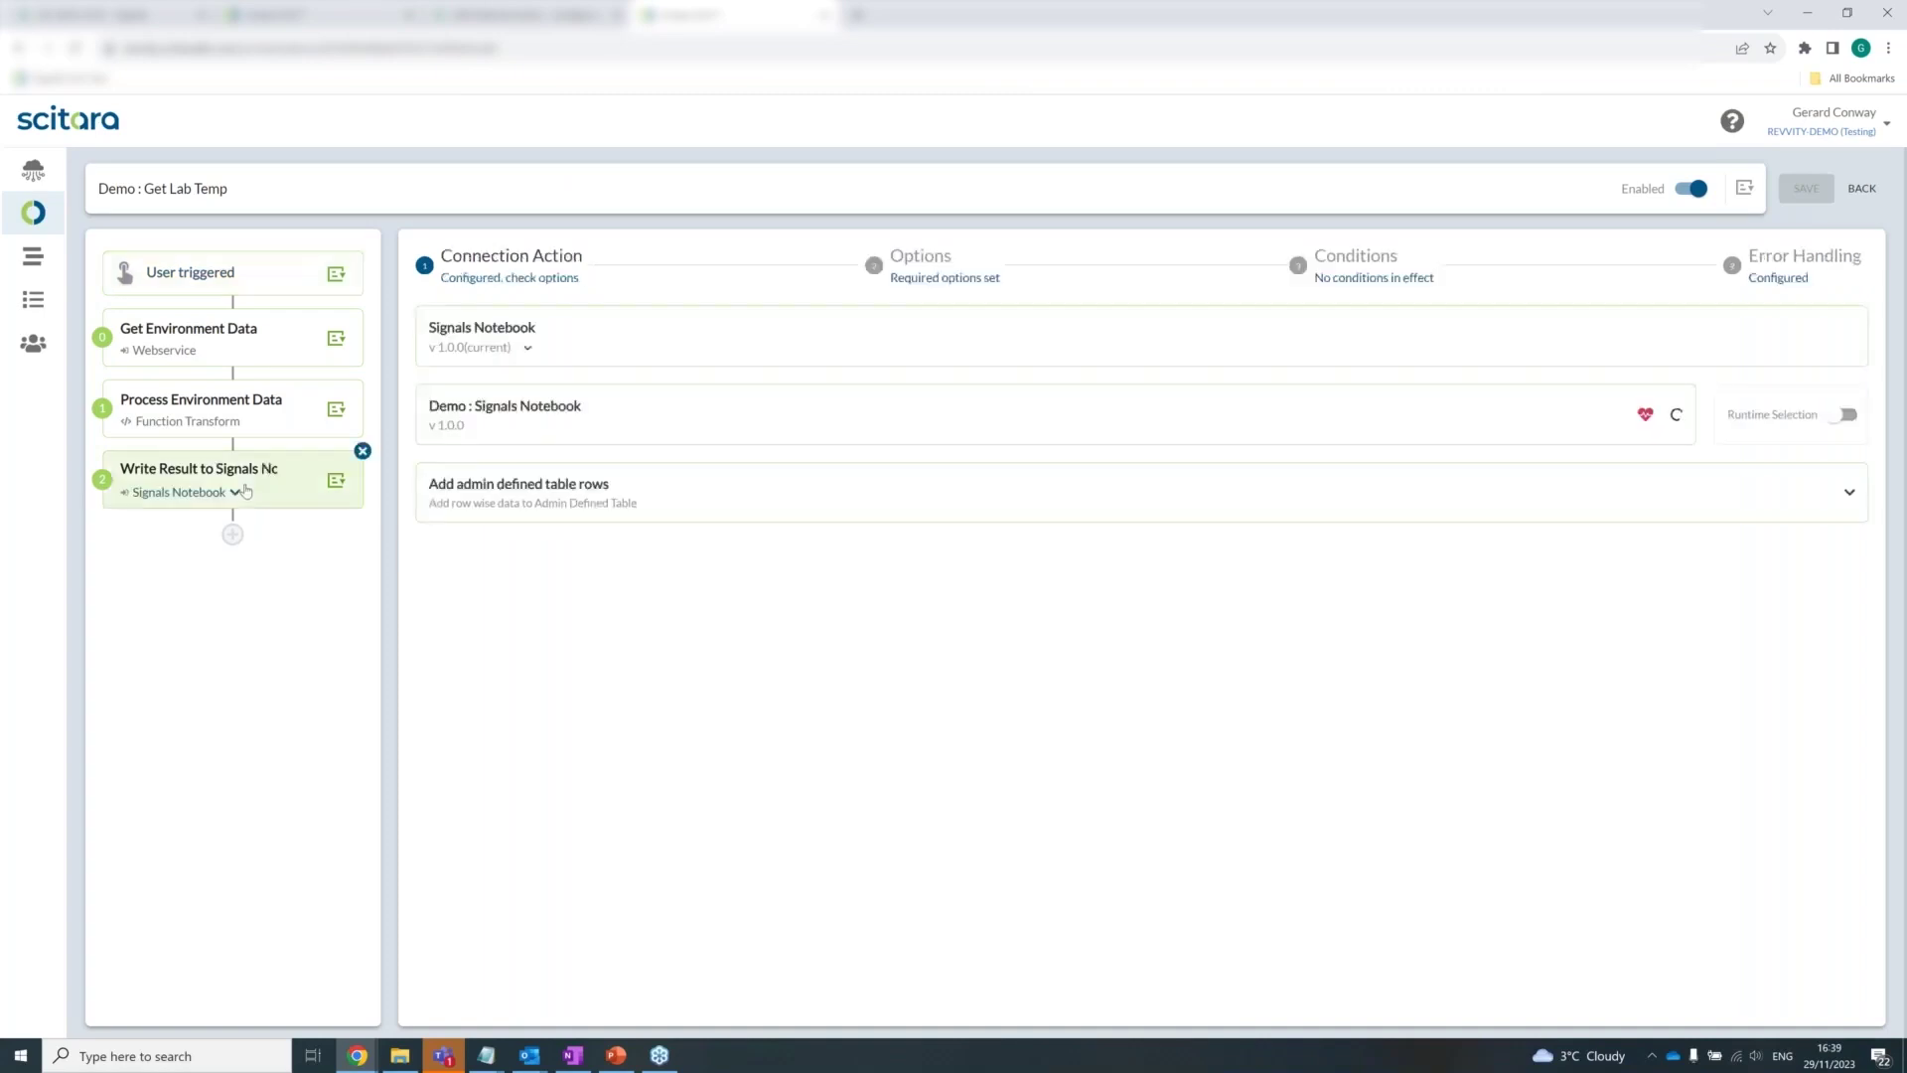
pyautogui.click(1375, 262)
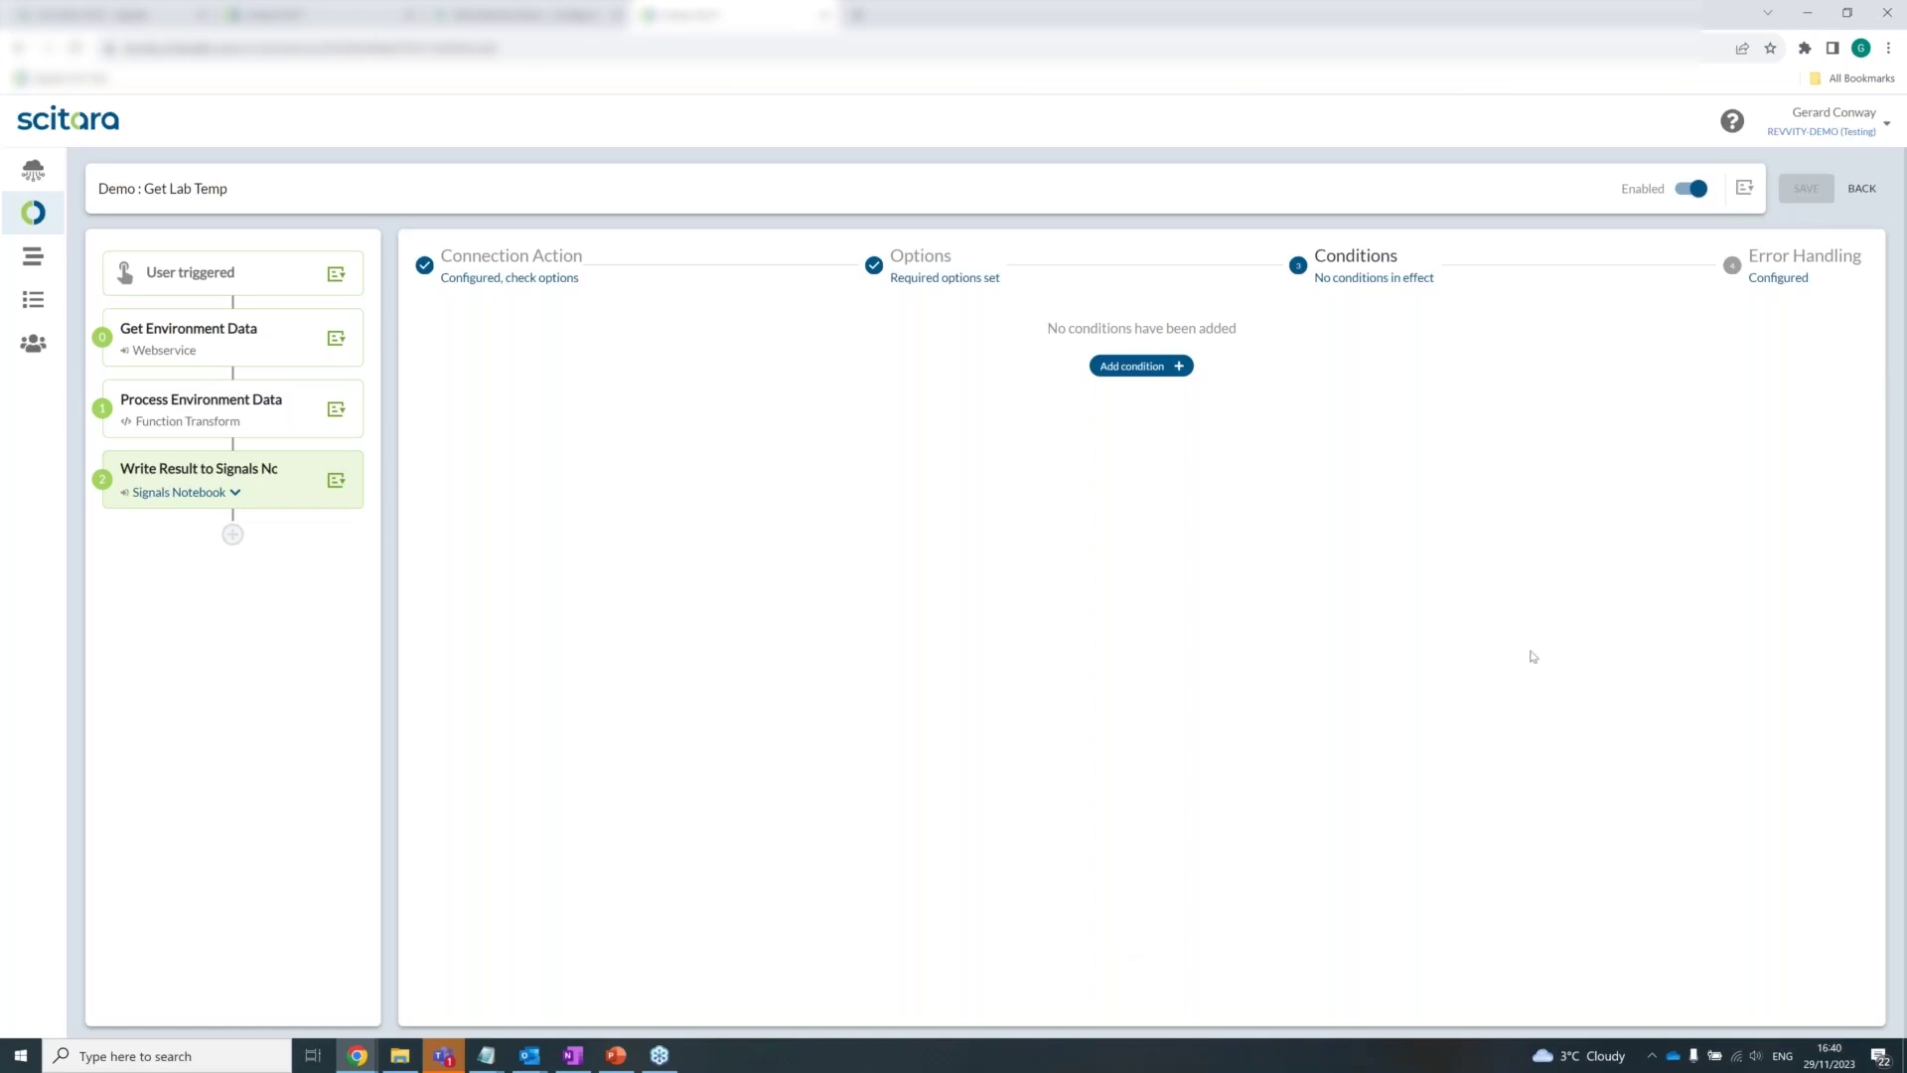
pyautogui.click(1767, 276)
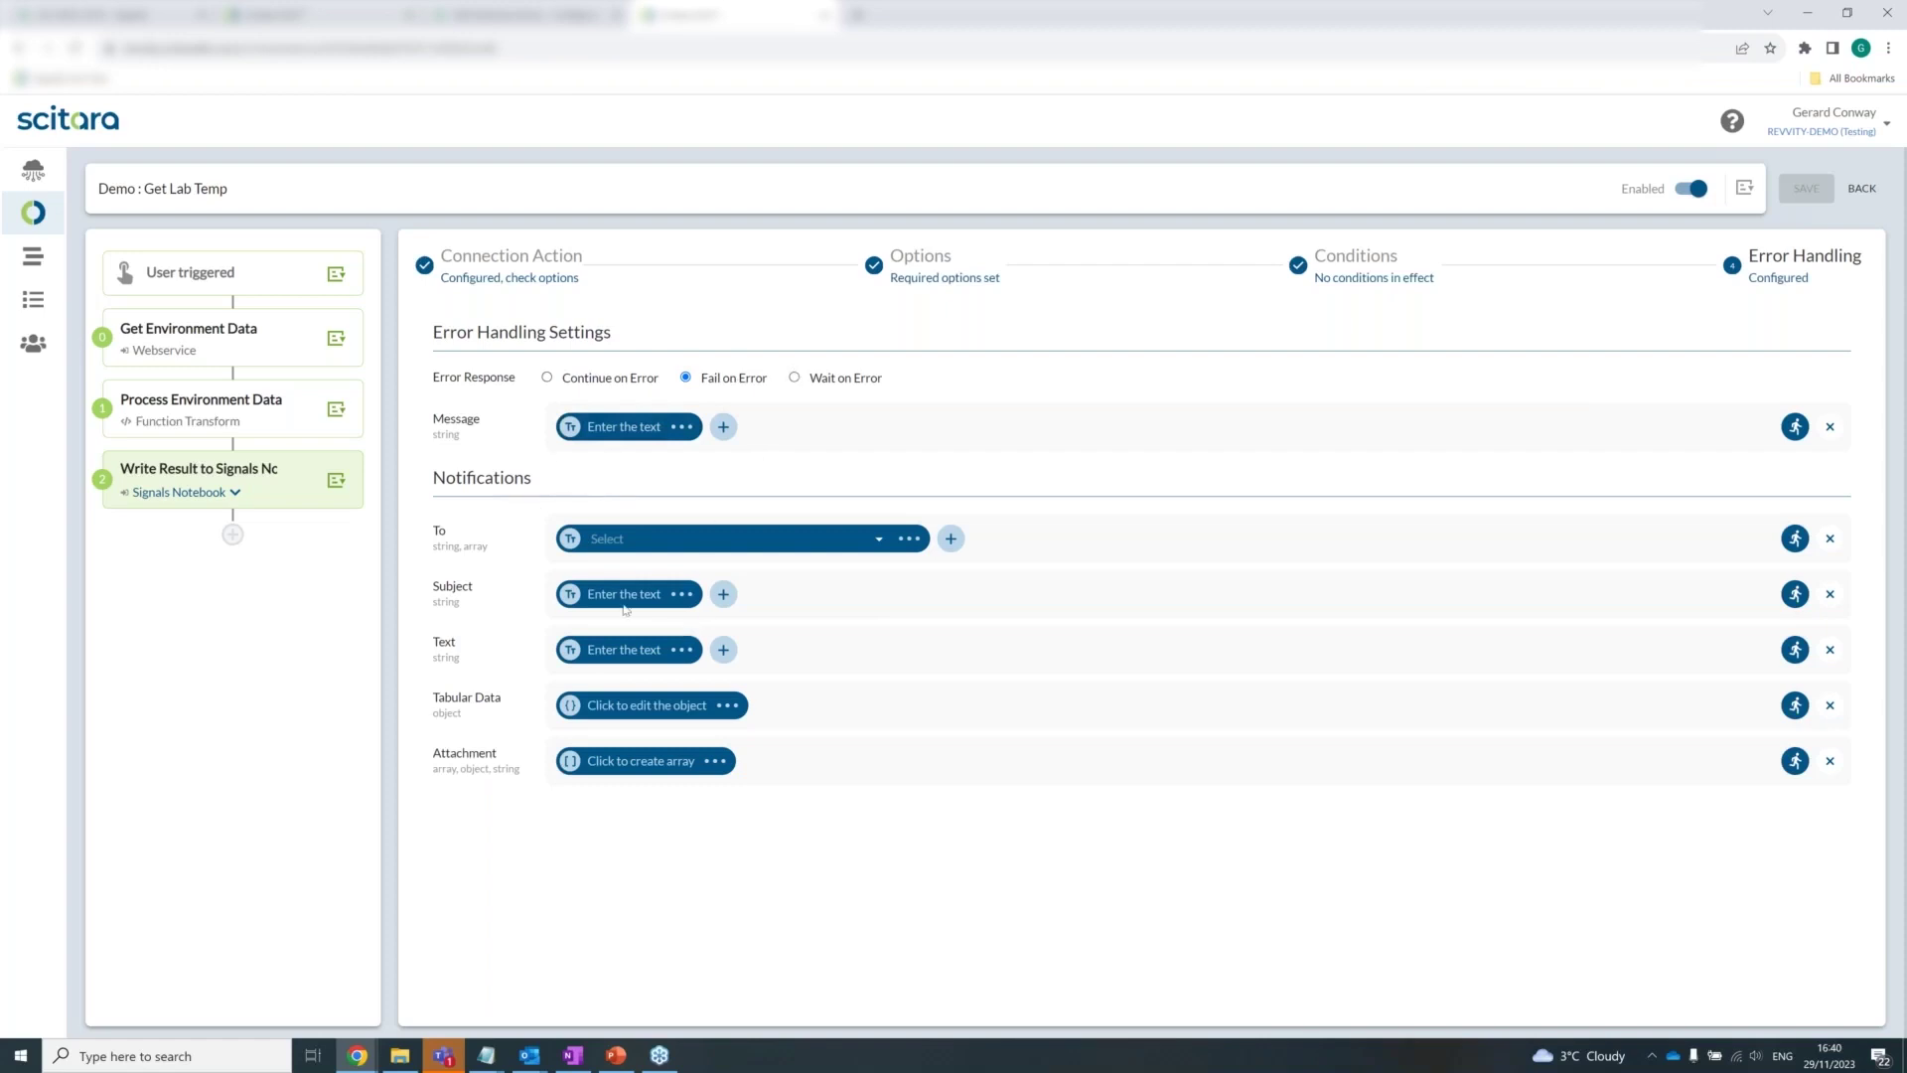
pyautogui.click(534, 261)
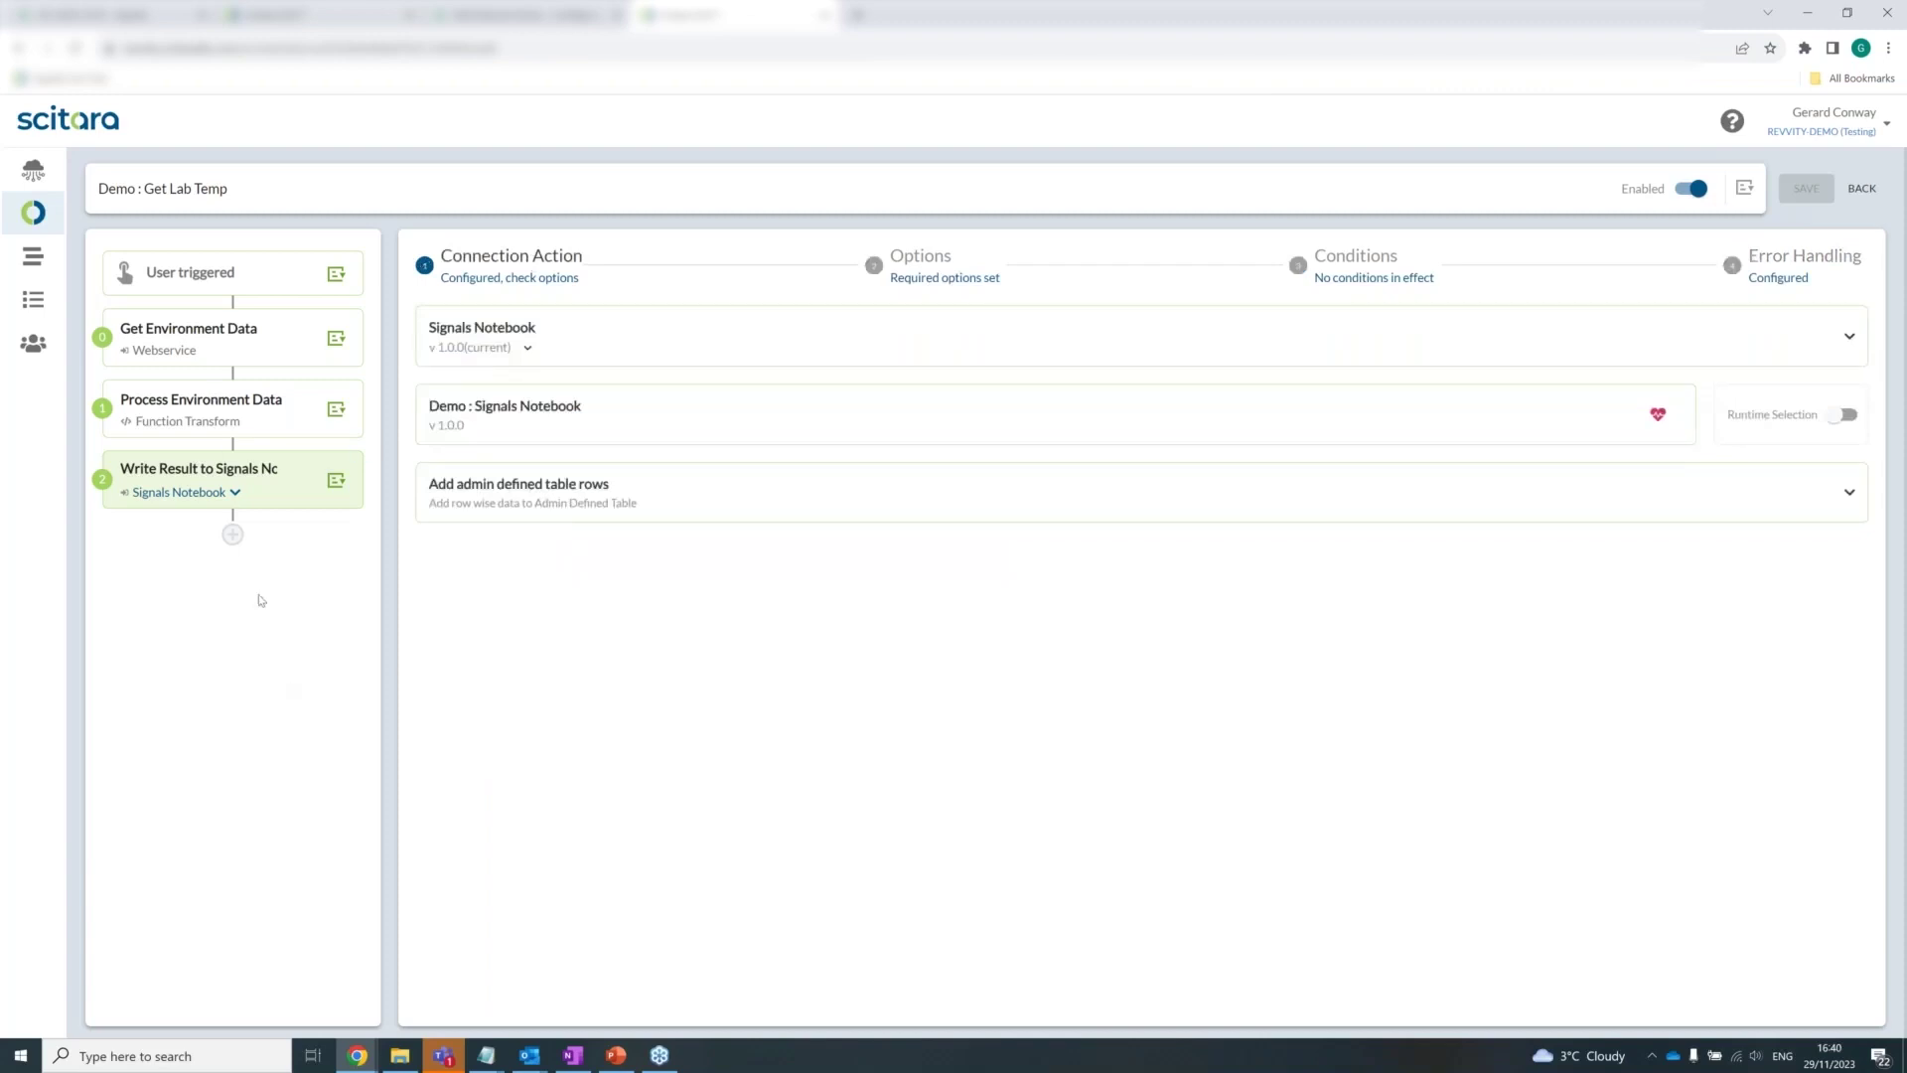
# Review the step types that can be added after the last orchestration step and the overview of available connections and connectors
pyautogui.click(235, 536)
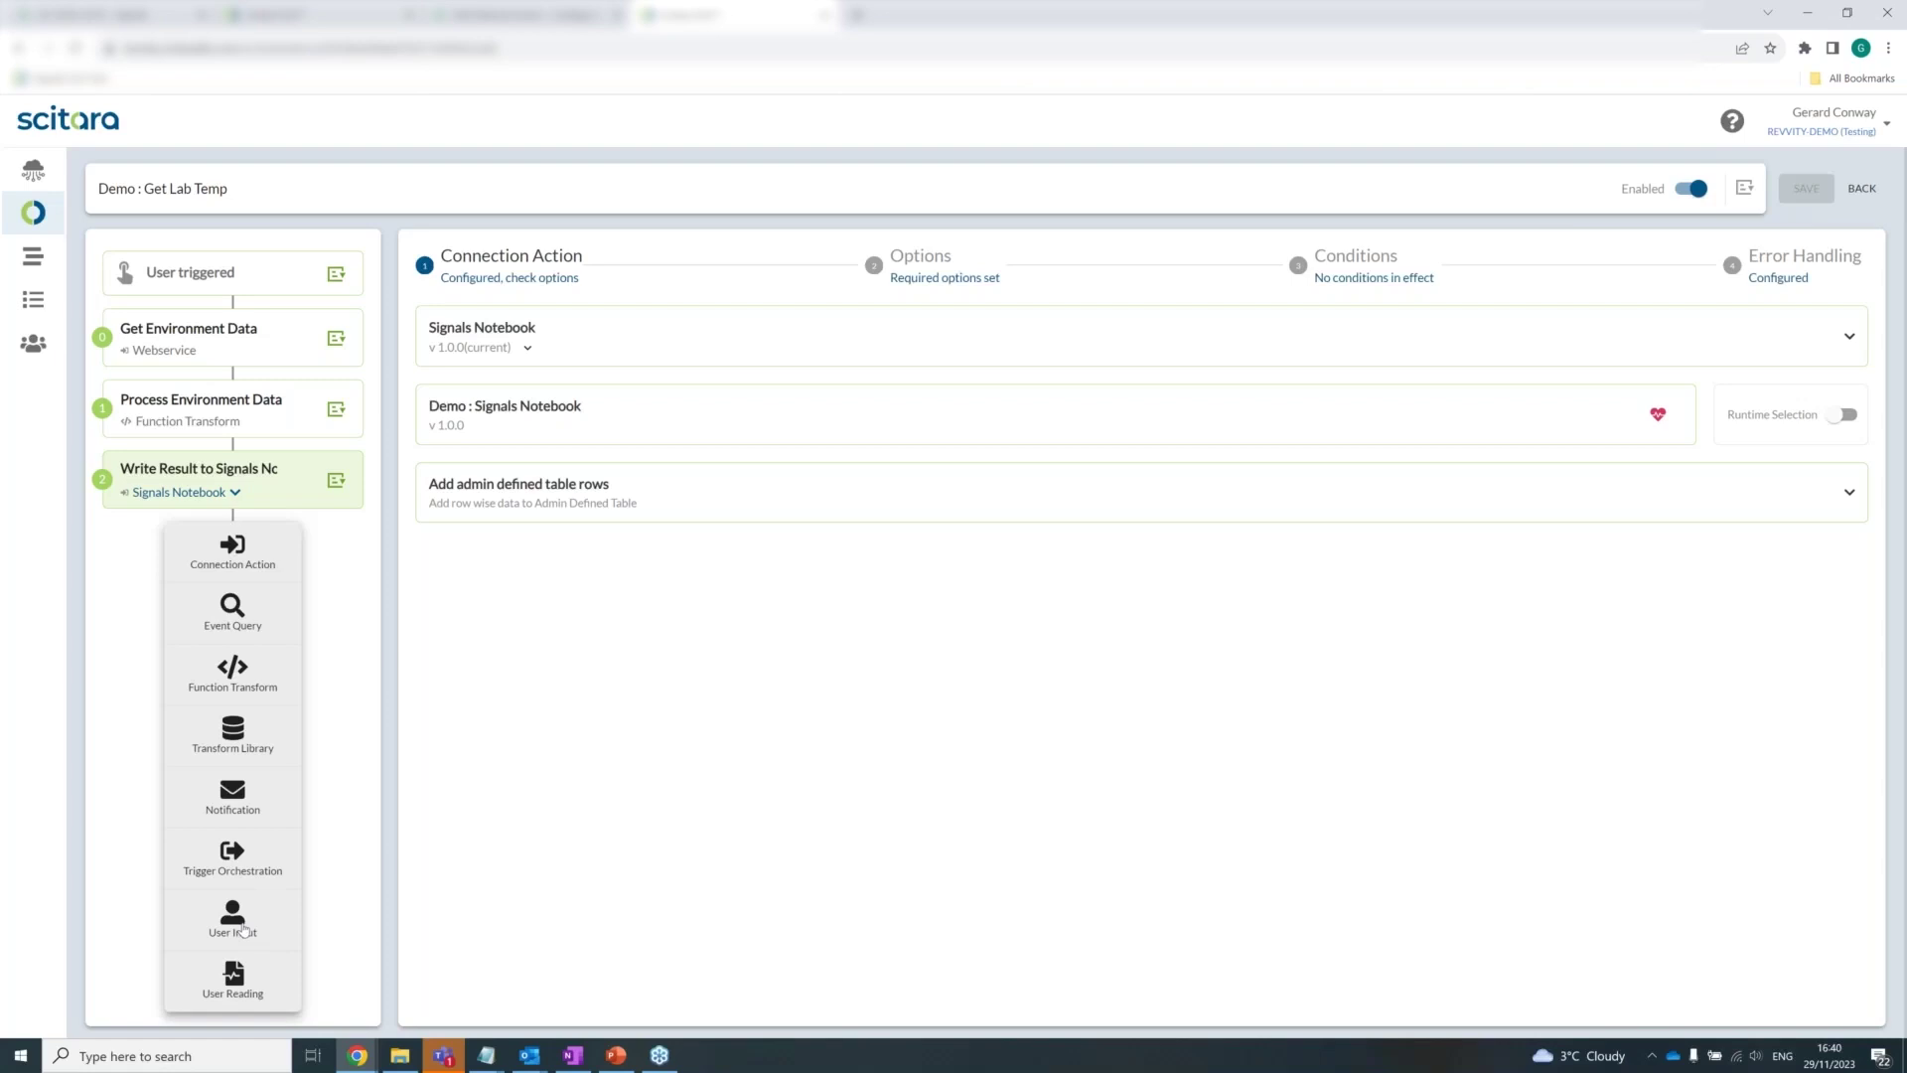
pyautogui.click(516, 667)
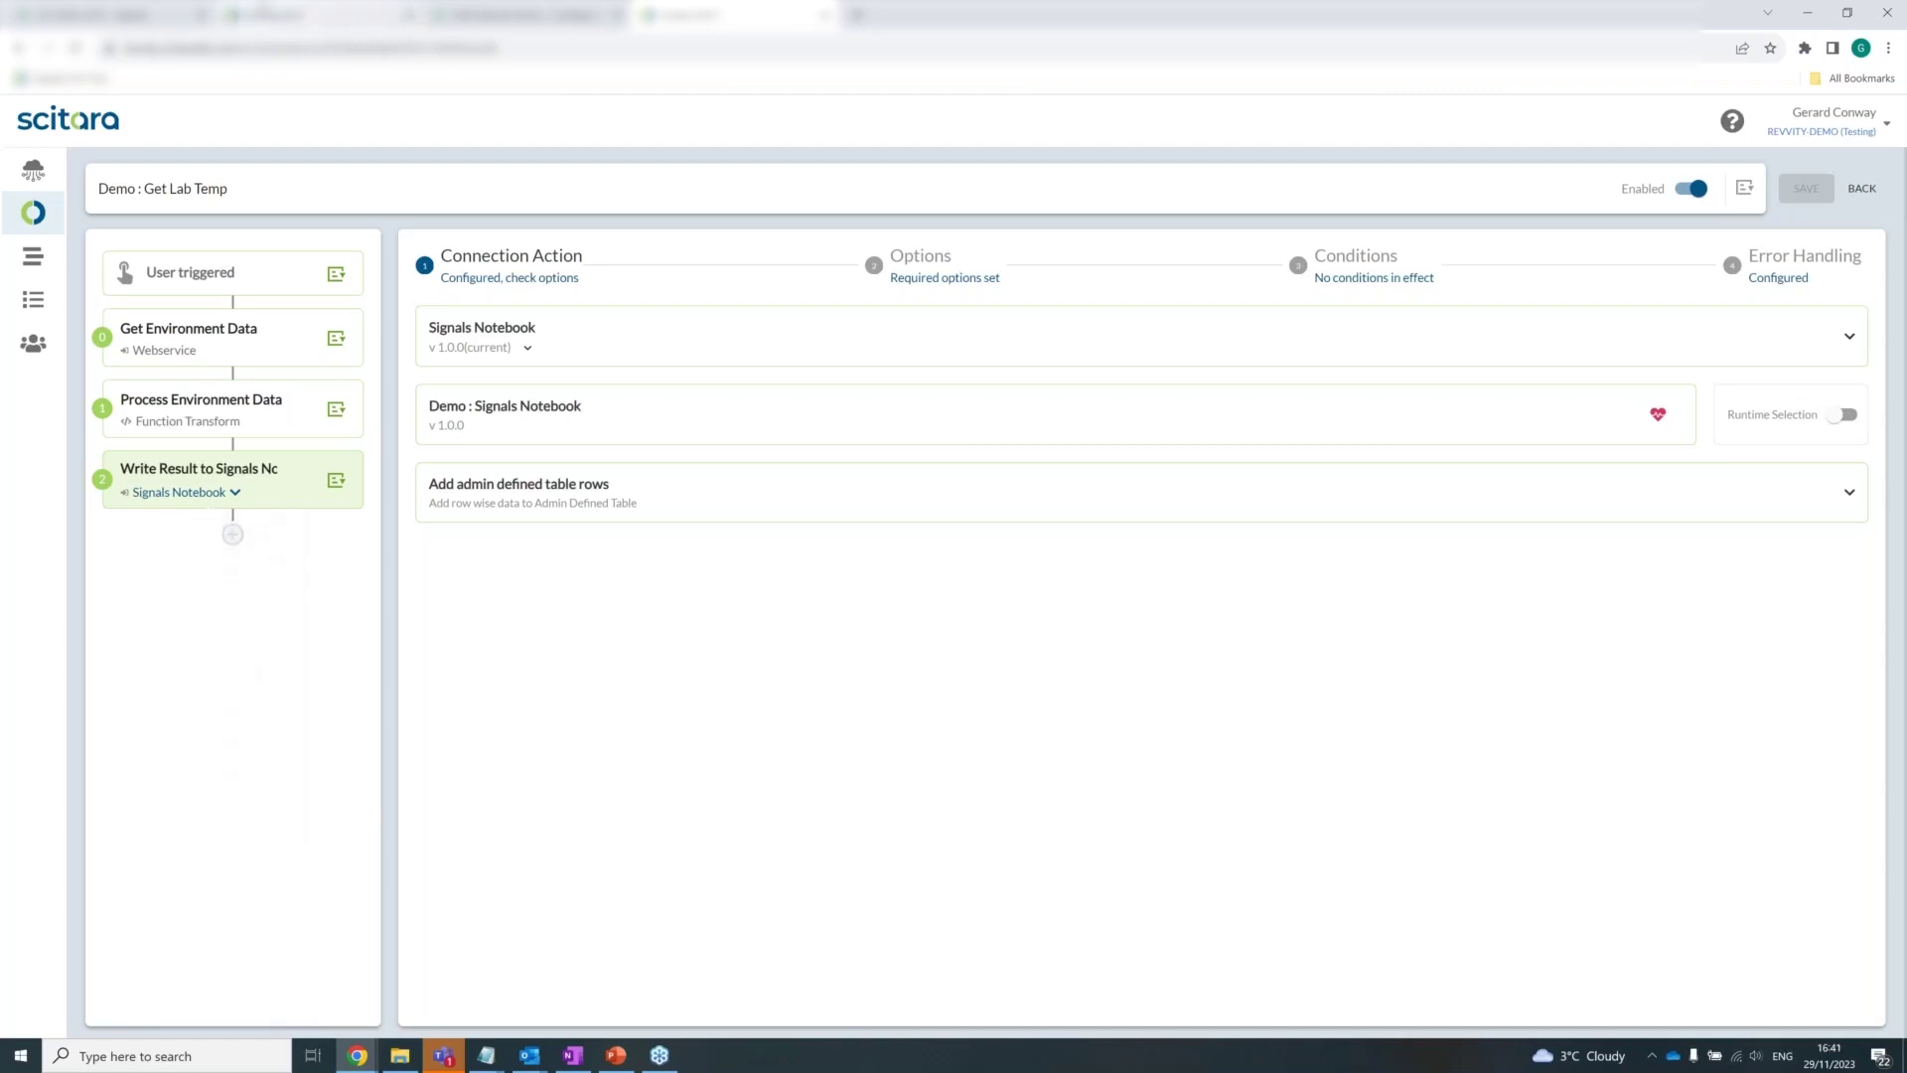
pyautogui.click(33, 170)
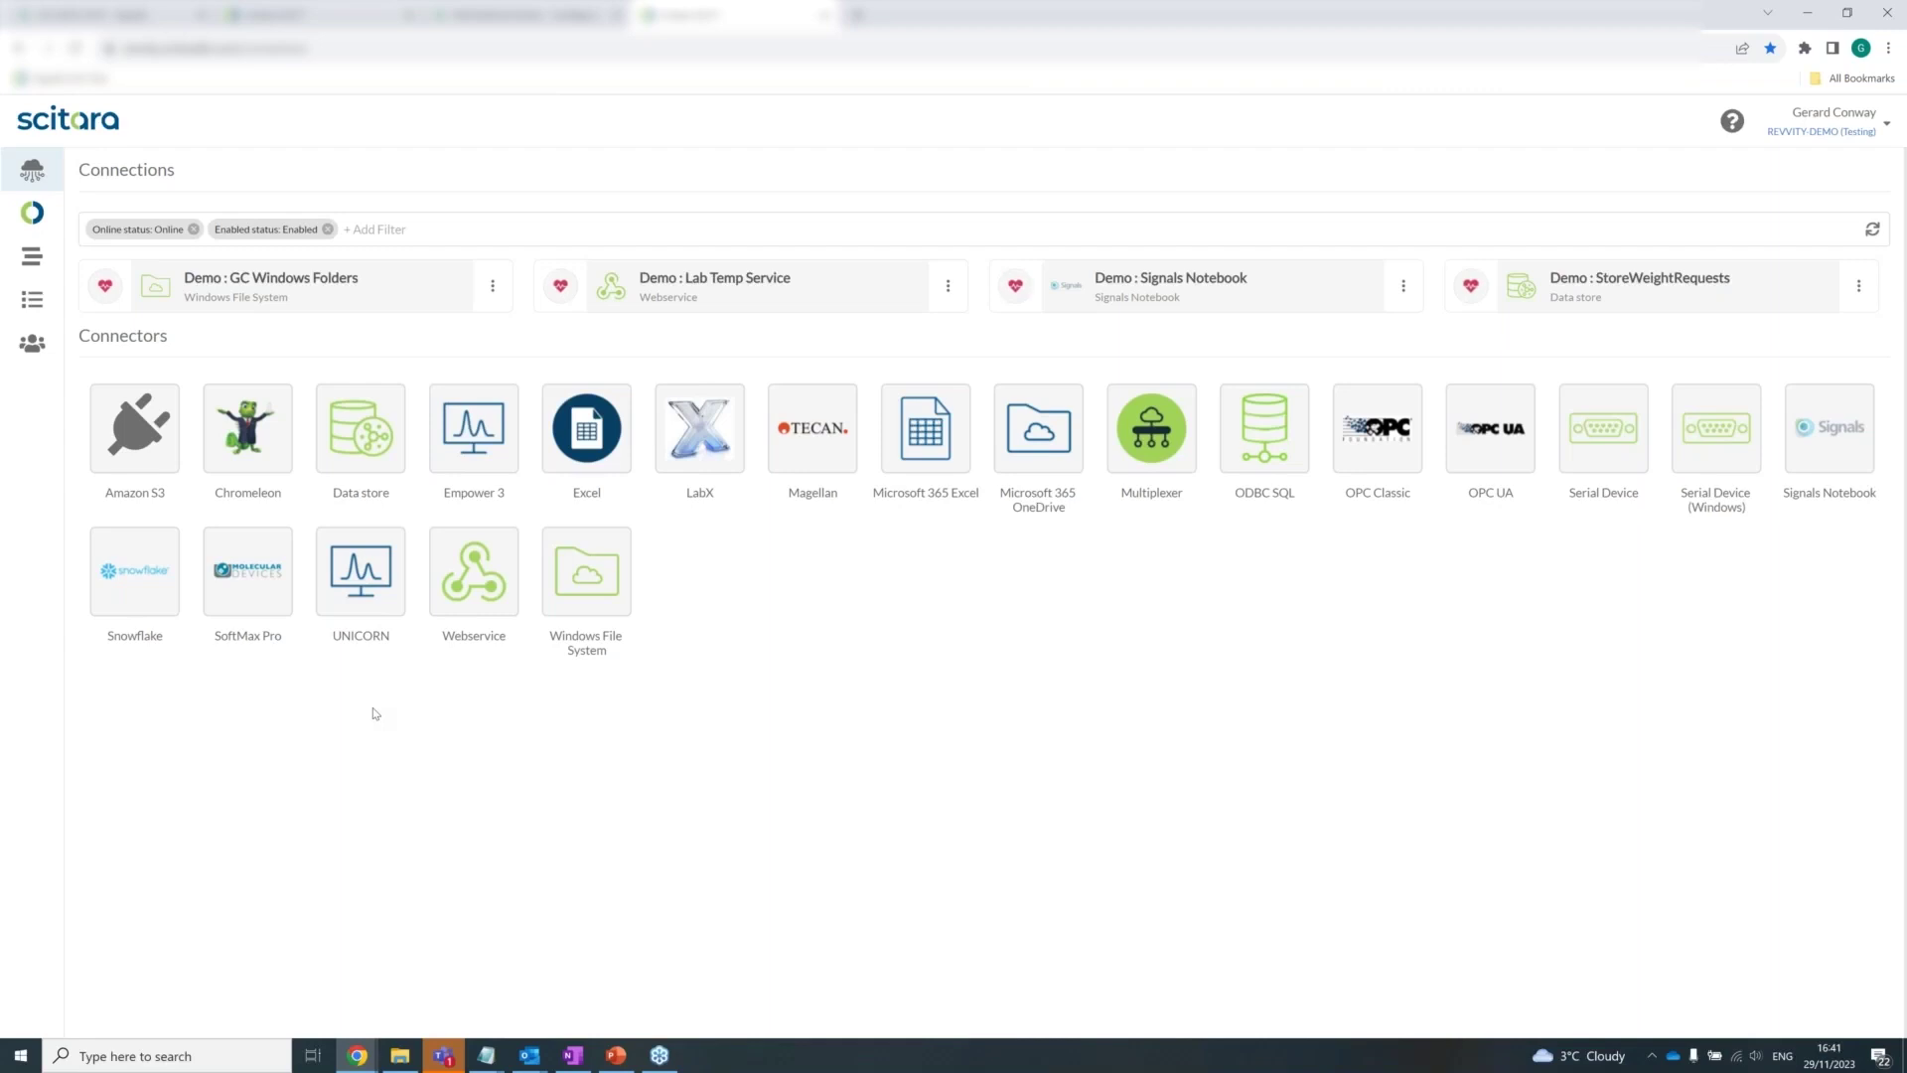
pyautogui.moveTo(591, 576)
# Switch to the PowerPoint deck, start the slide show at slide 12, Revving Up Data Mobility, and swap presenter view with the slide show
pyautogui.click(615, 1055)
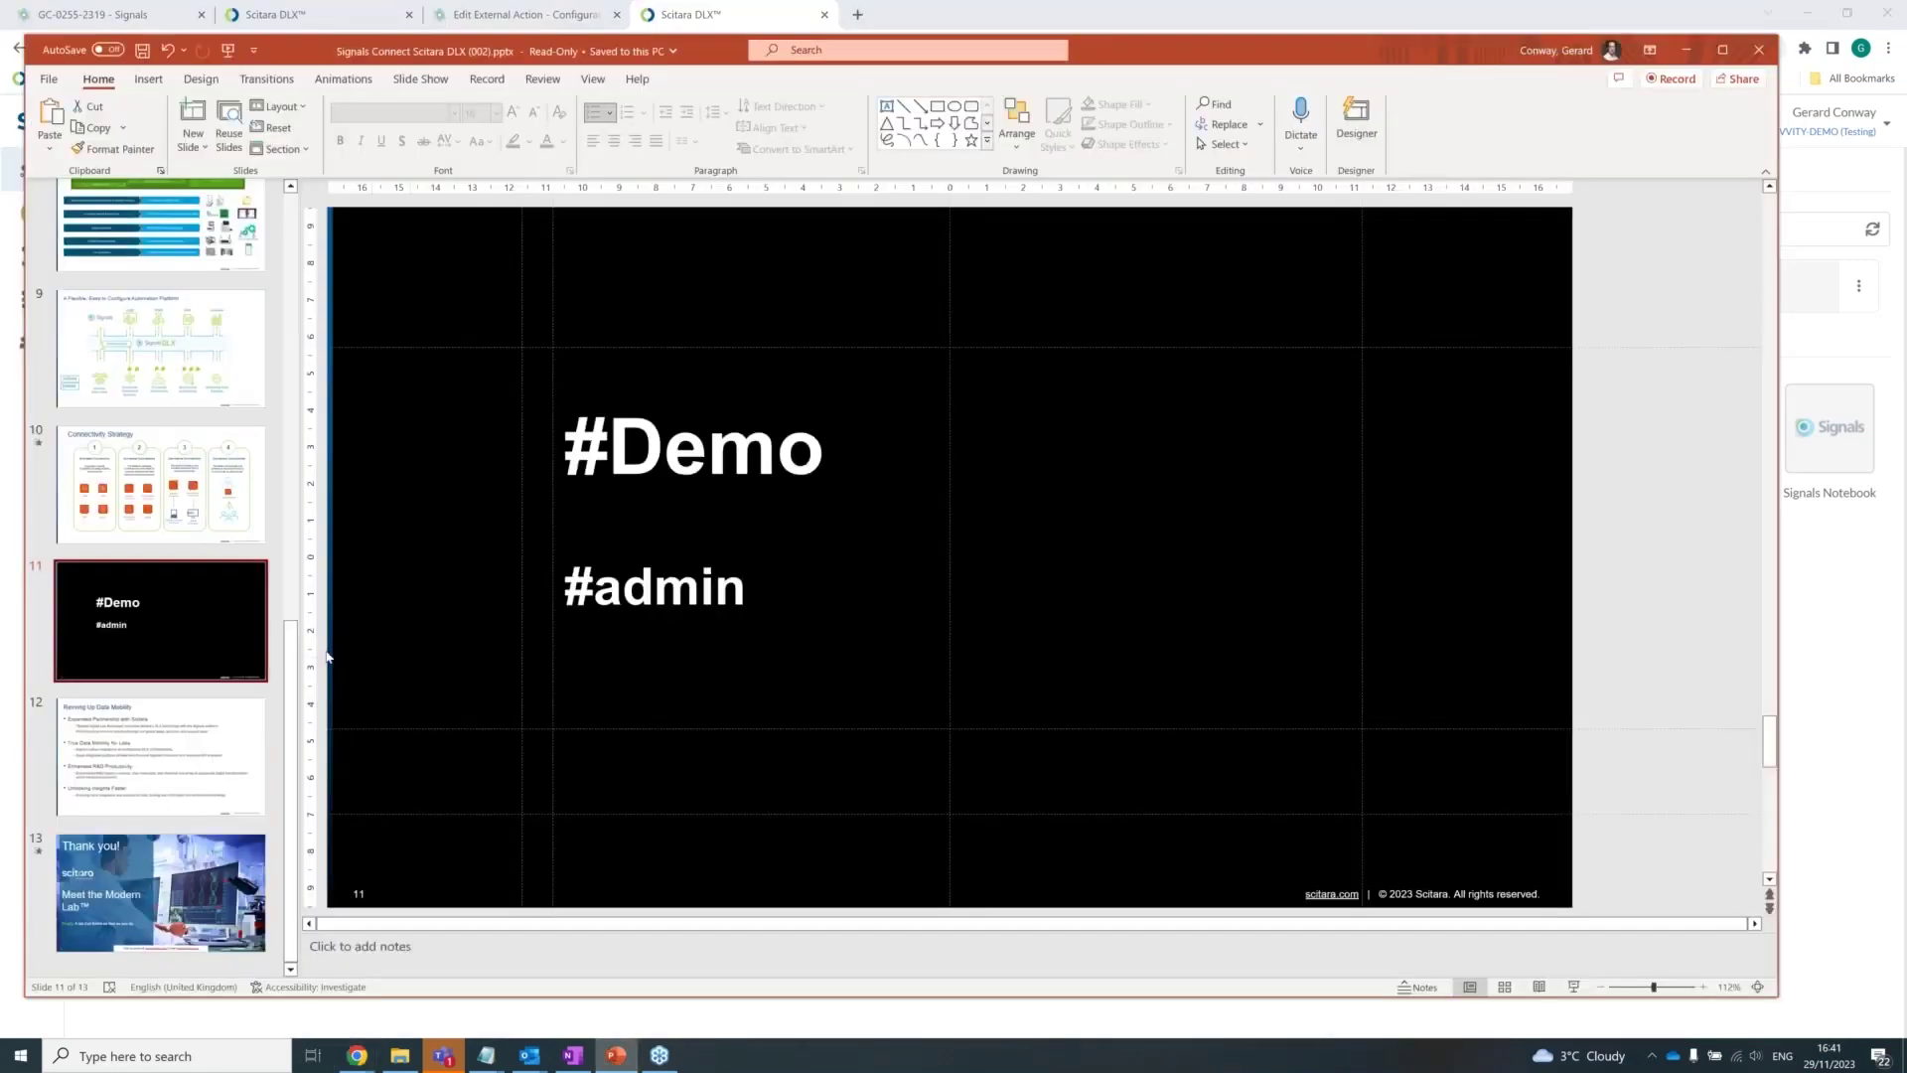
pyautogui.click(228, 733)
pyautogui.click(1579, 988)
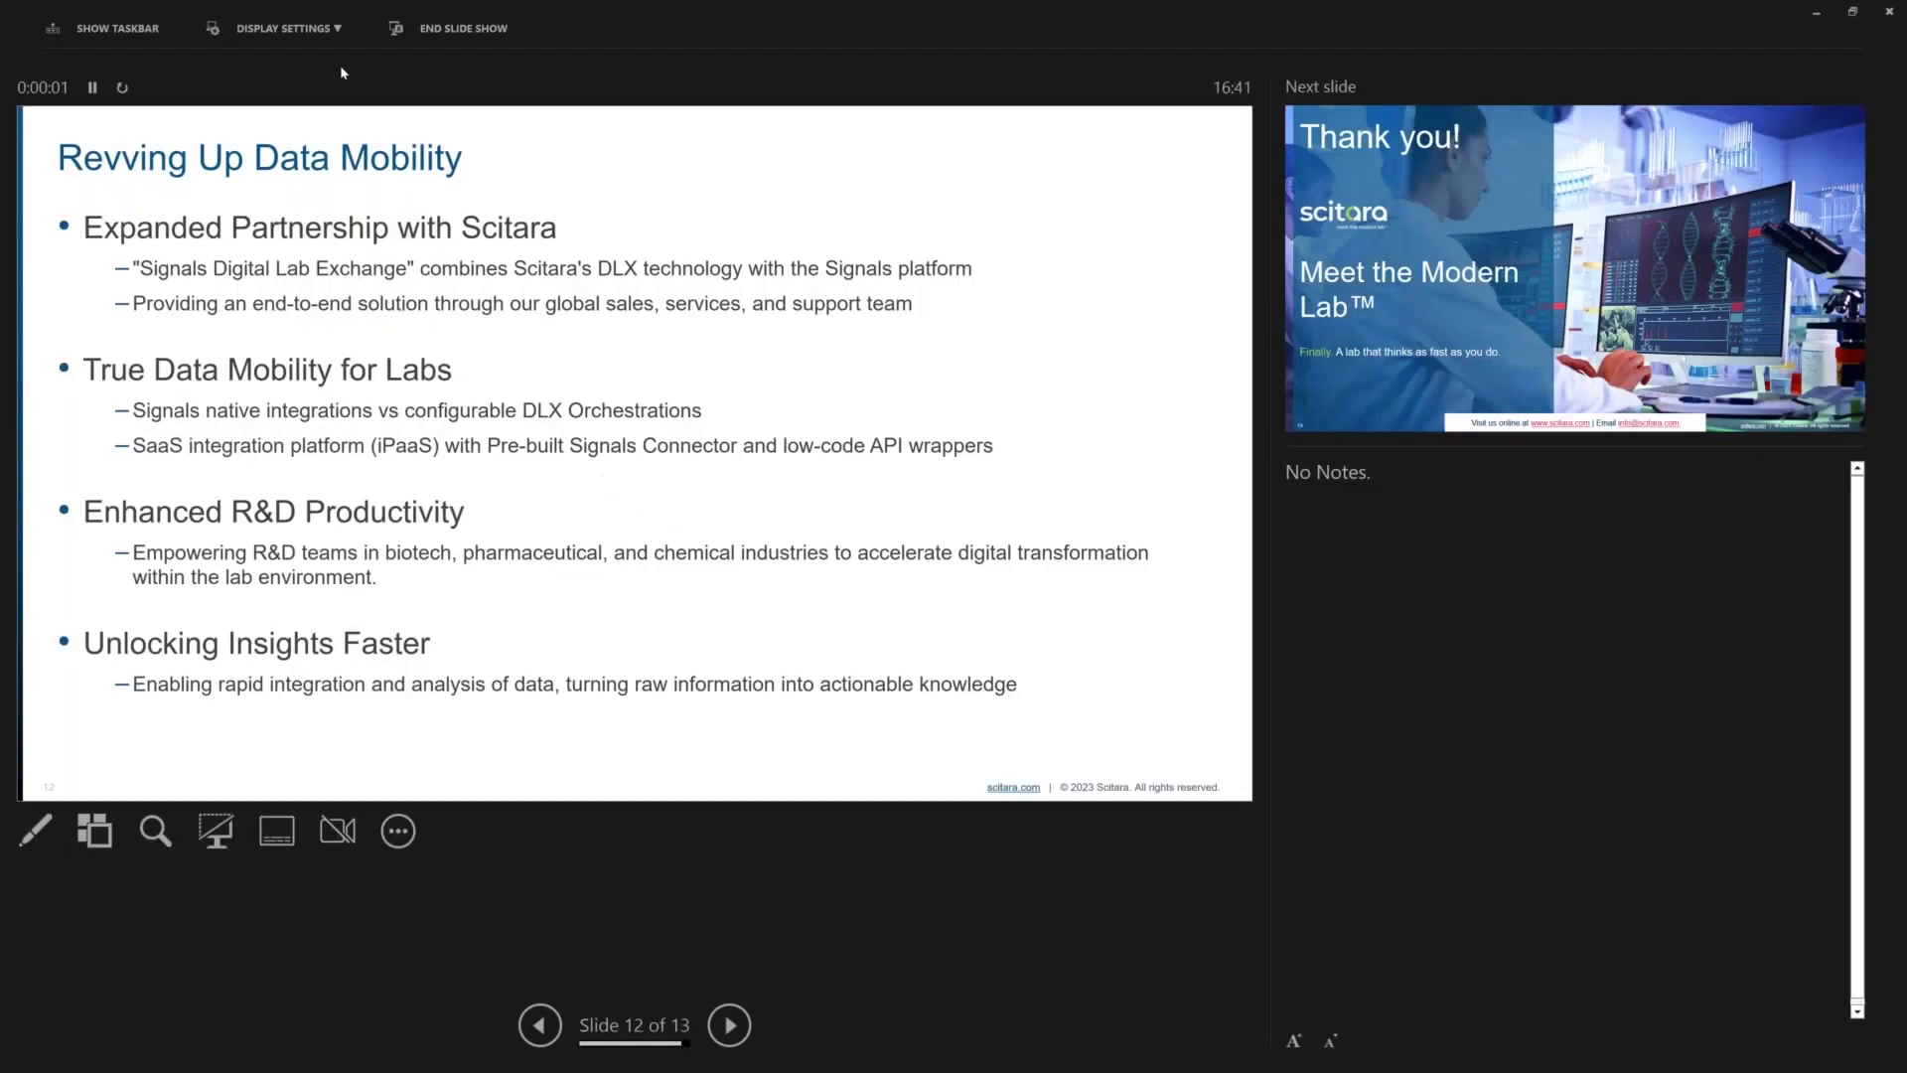
pyautogui.click(288, 27)
pyautogui.click(296, 63)
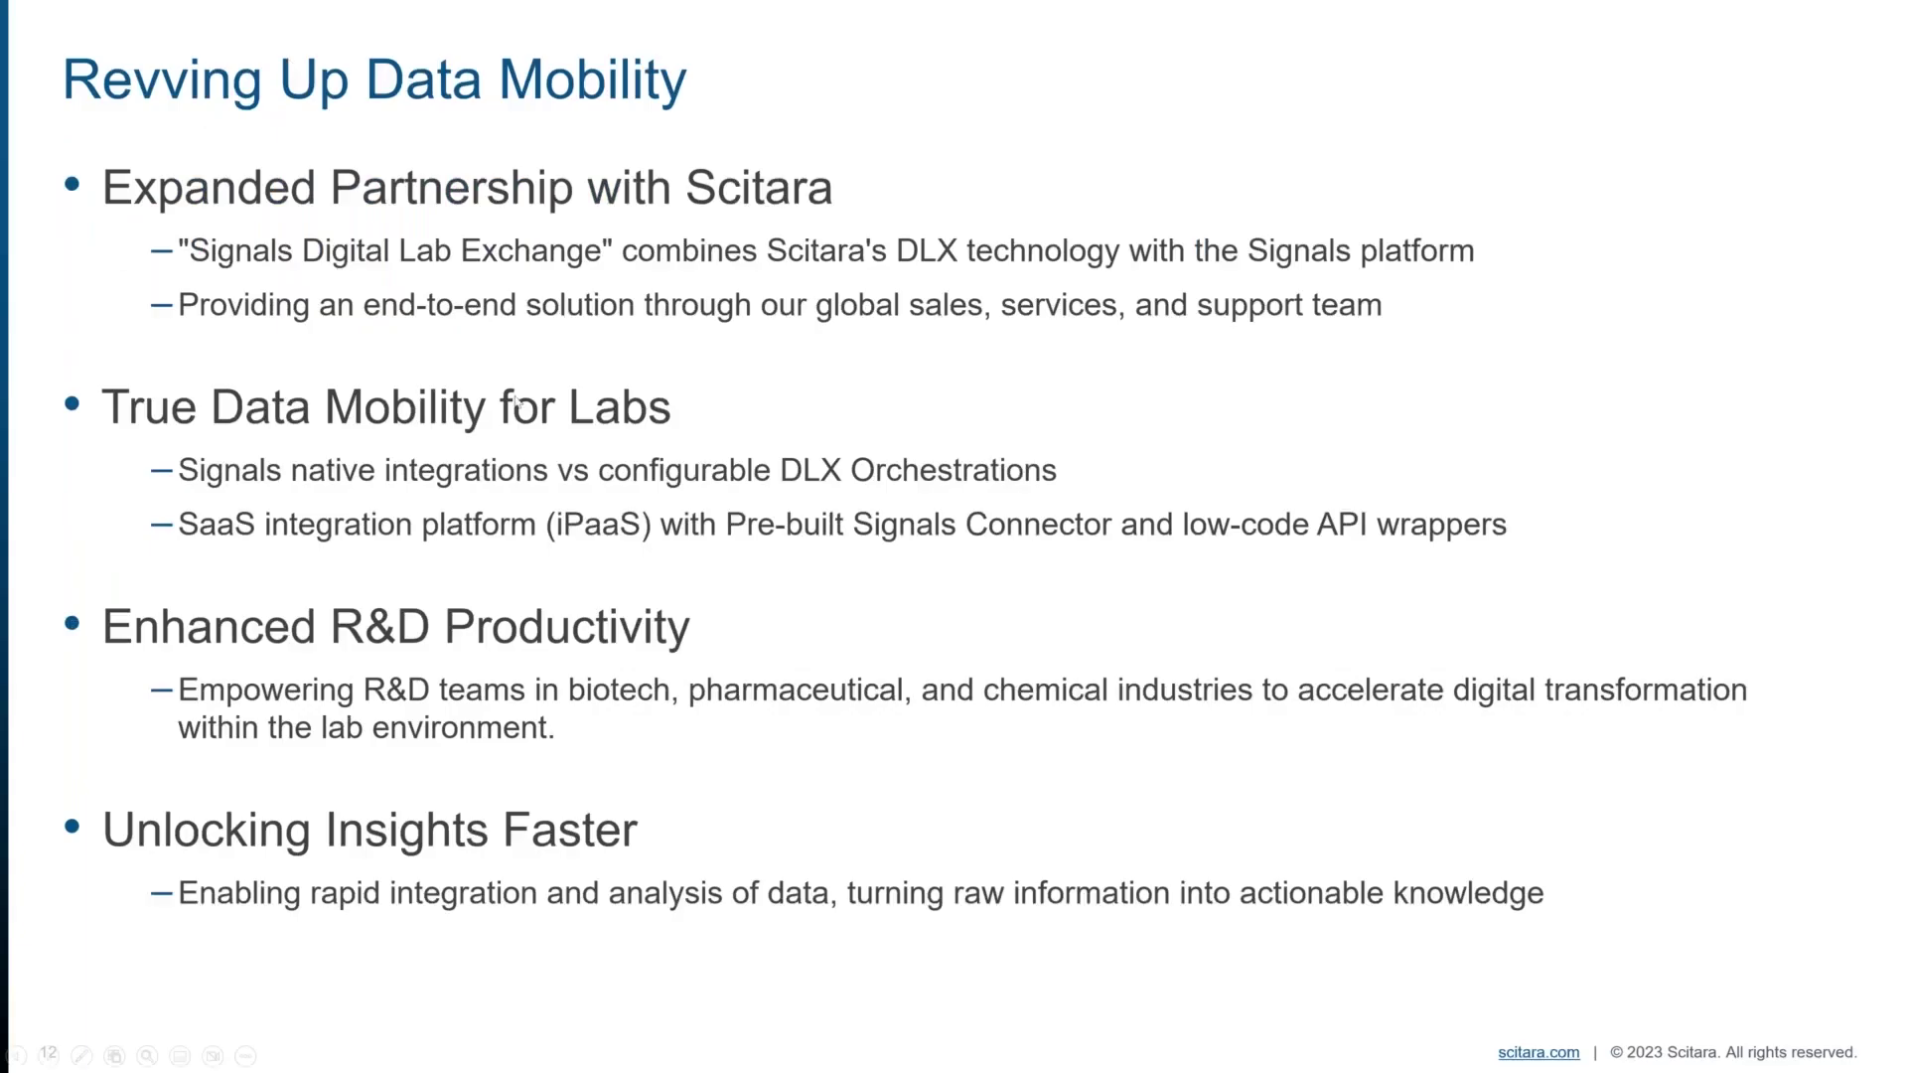